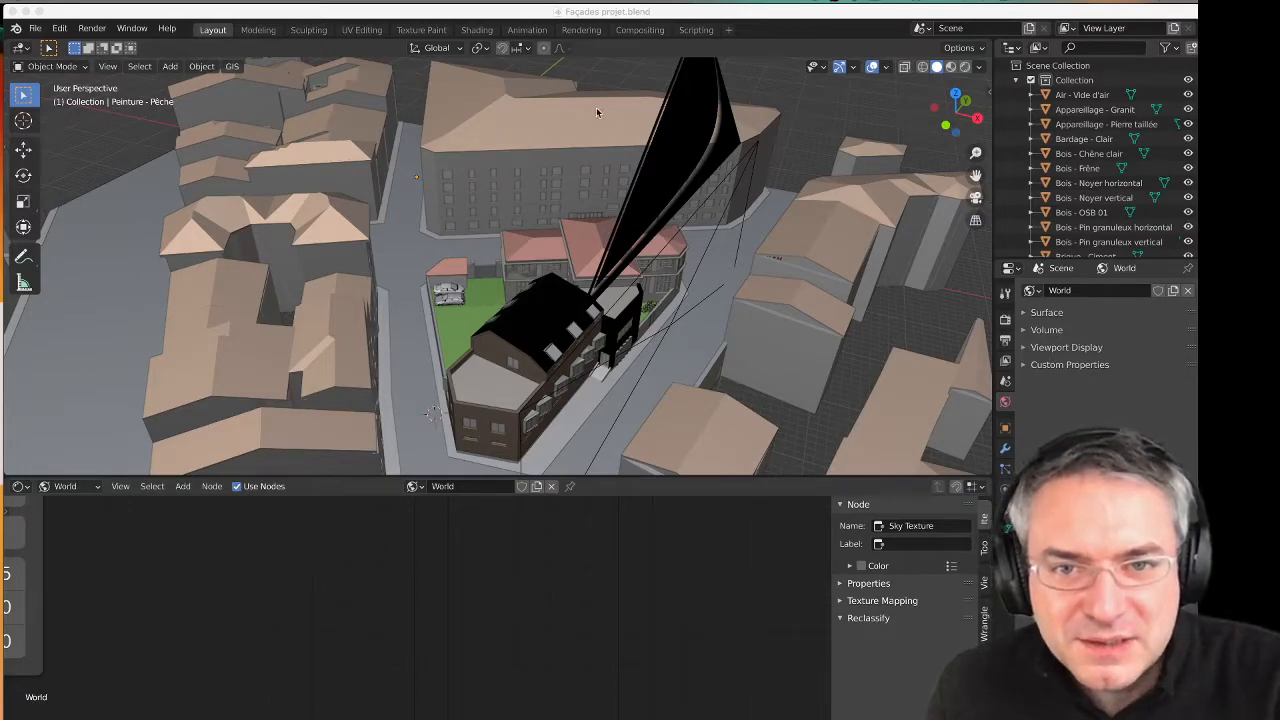
Look through the scene camera at the project façades and display the viewport in rendered shading.
click(687, 249)
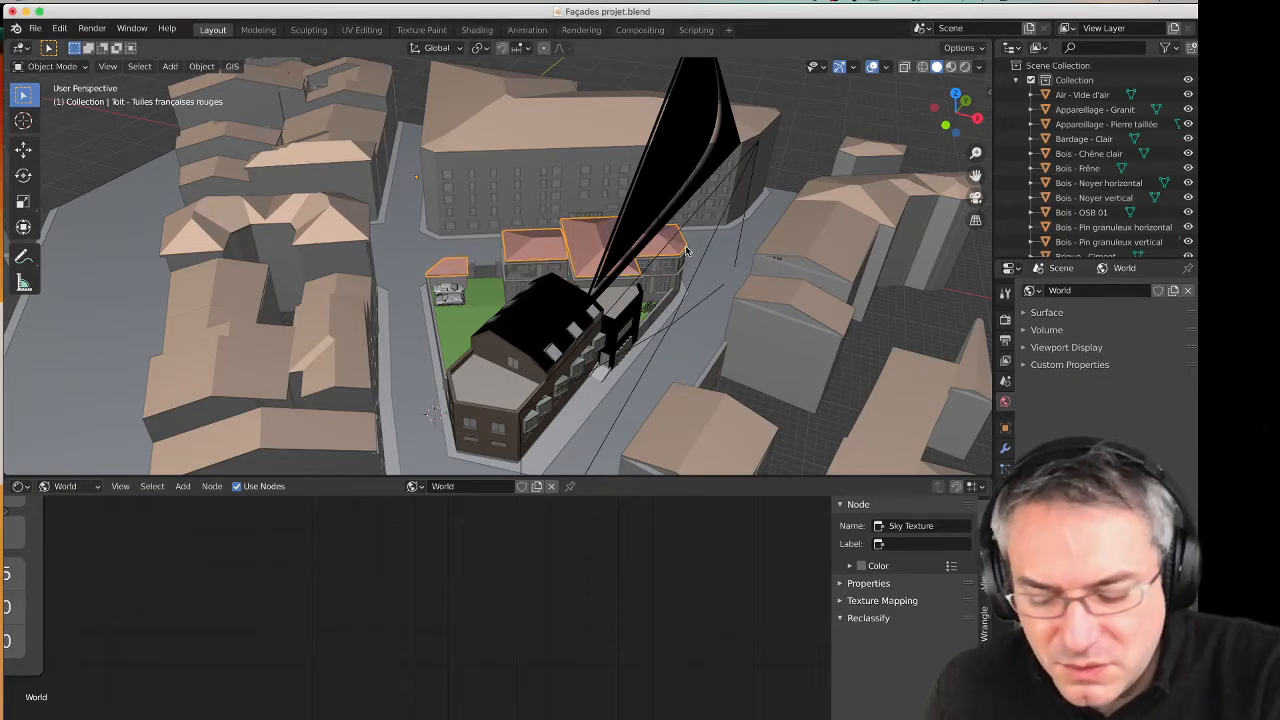
key(KP_0)
scroll(363, 198, up, 1)
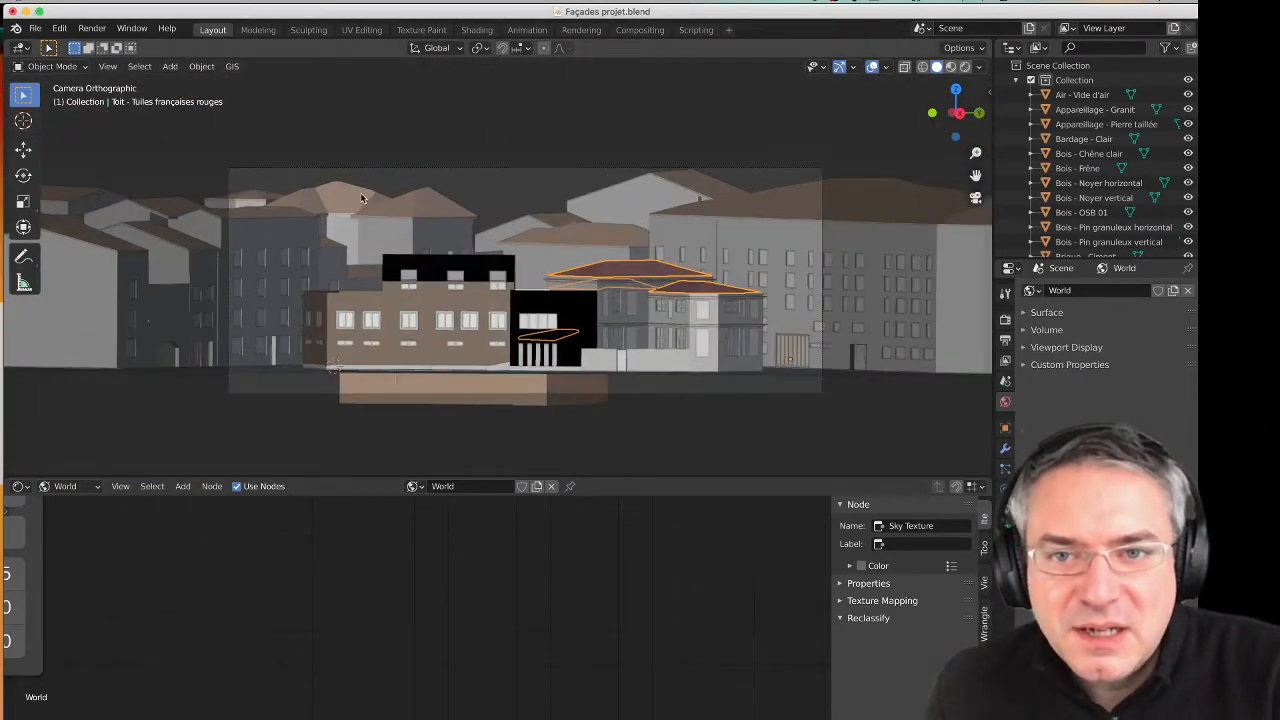
scroll(363, 198, up, 2)
scroll(895, 152, down, 1)
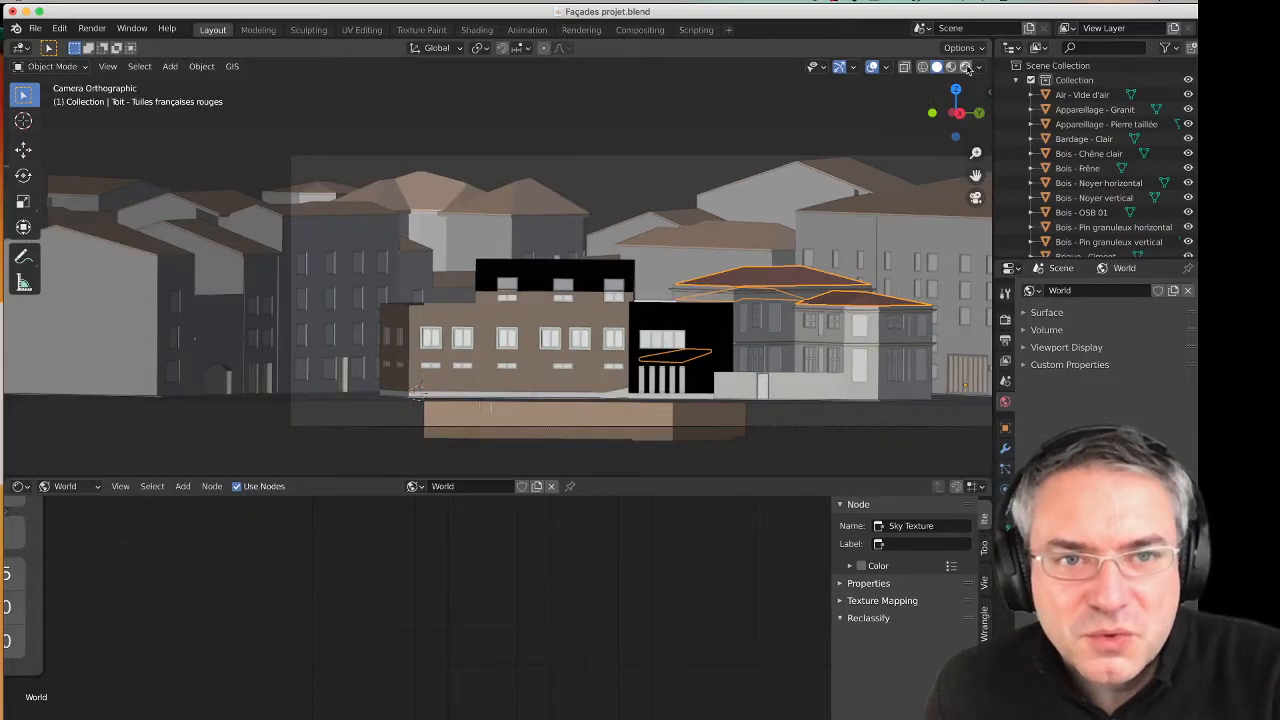
click(966, 67)
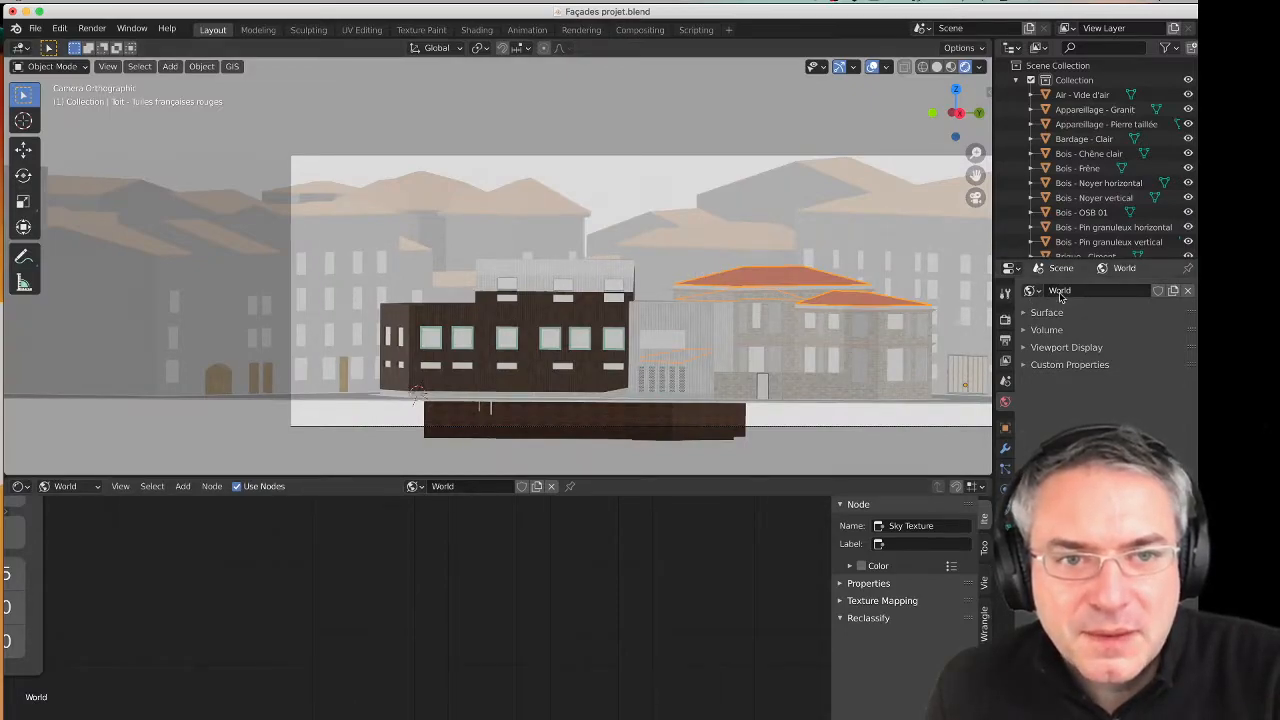
Set the scene's render engine to Cycles.
click(1005, 319)
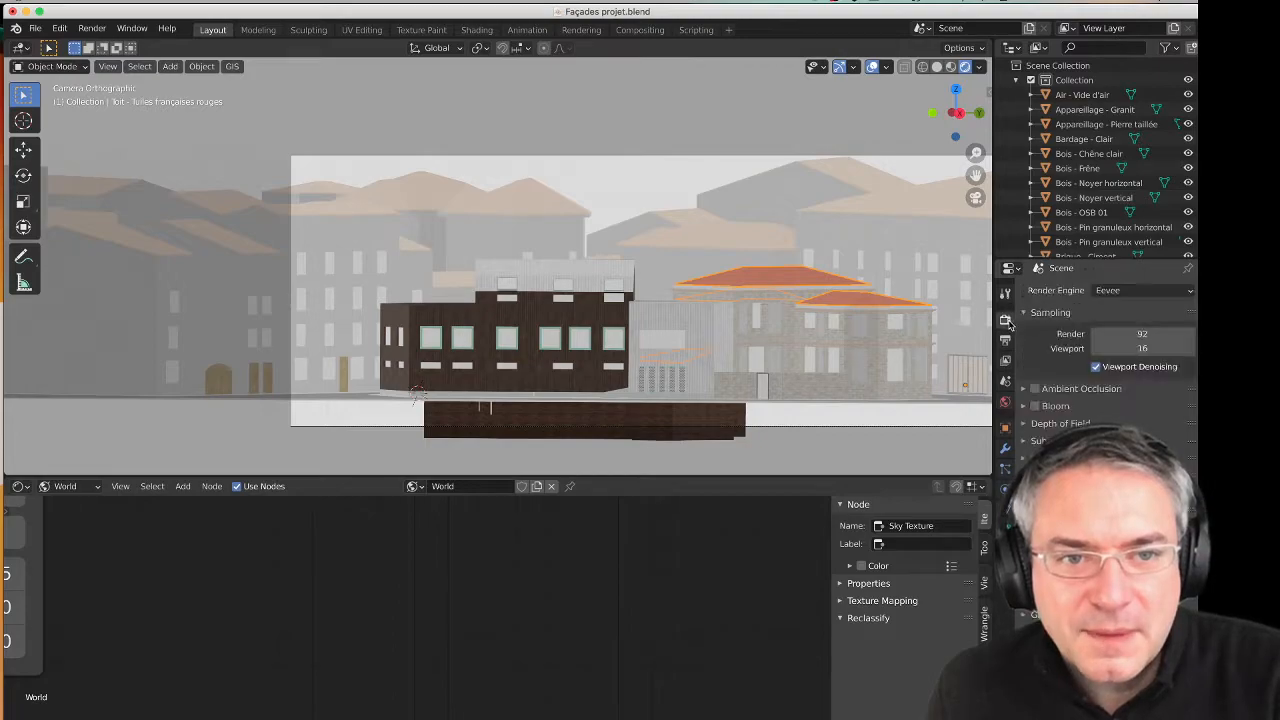
click(1115, 291)
click(1108, 339)
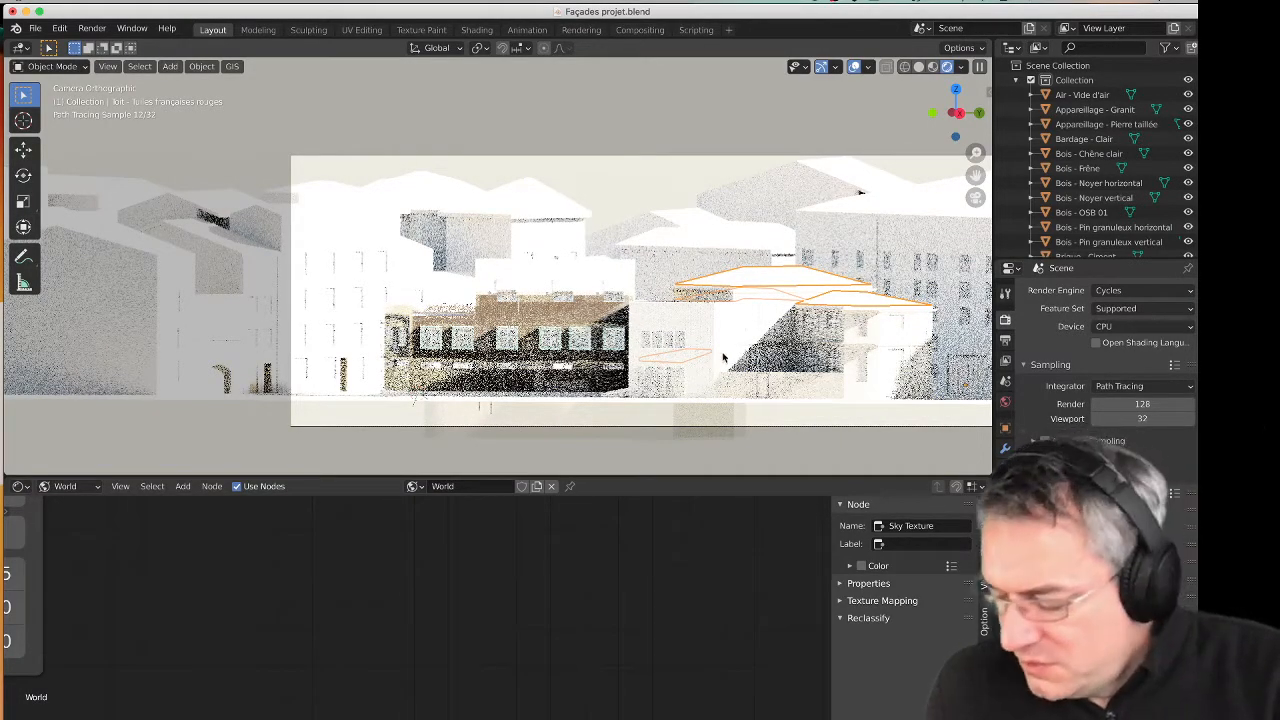
shift+middle_drag(724, 357, 660, 356)
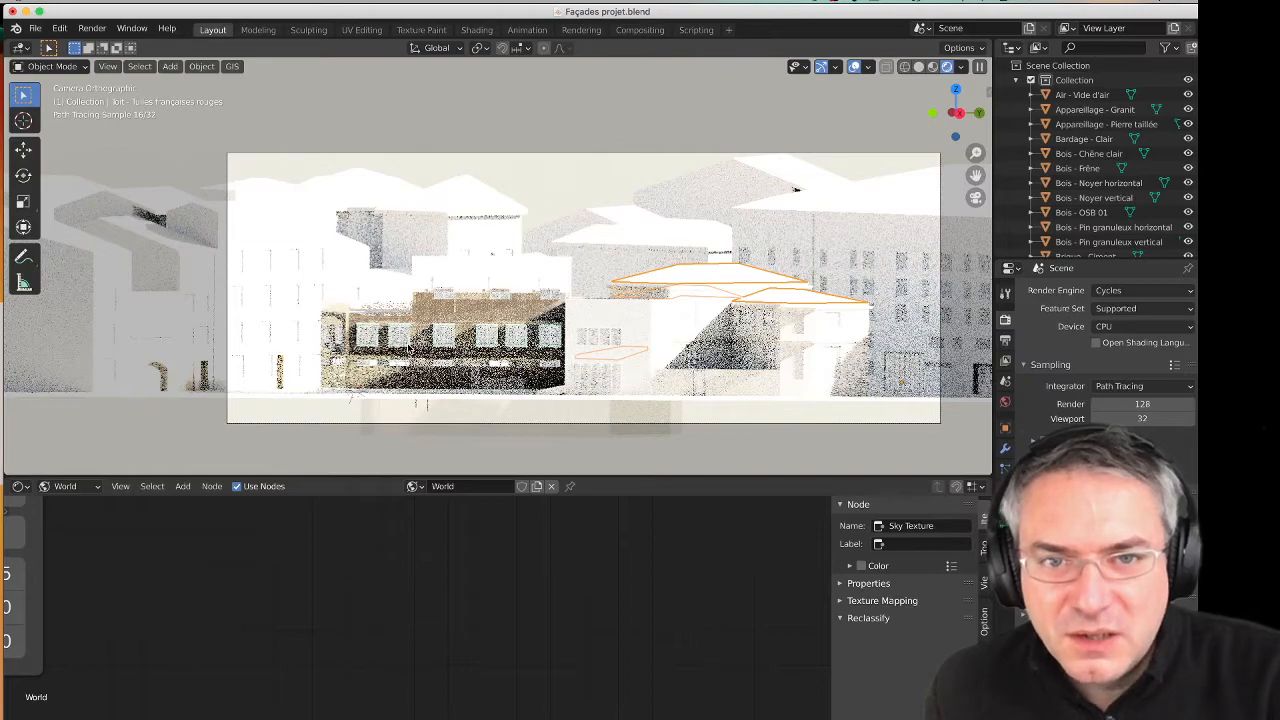
Set the sun intensity of the world's Sky Texture node to 0.5.
middle_drag(206, 580, 656, 620)
scroll(491, 616, down, 8)
scroll(491, 615, down, 1)
middle_drag(491, 615, 388, 704)
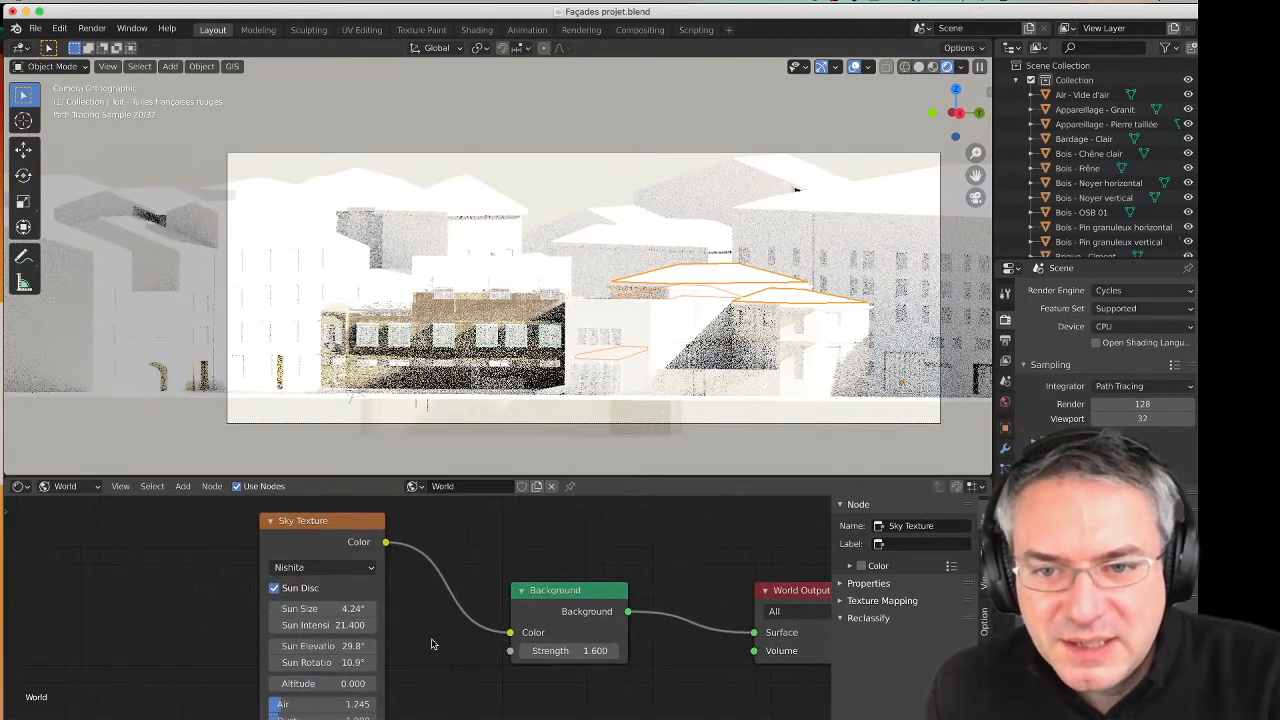
middle_drag(434, 644, 354, 626)
click(235, 614)
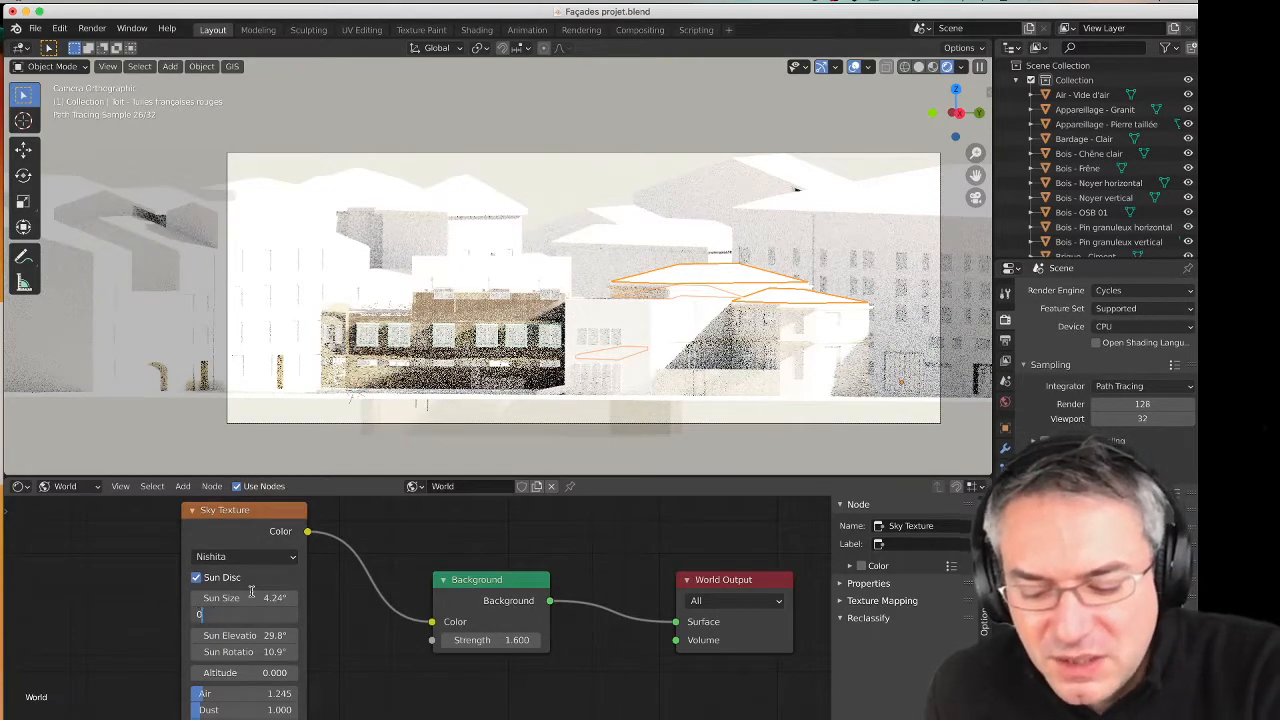
text(0.5)
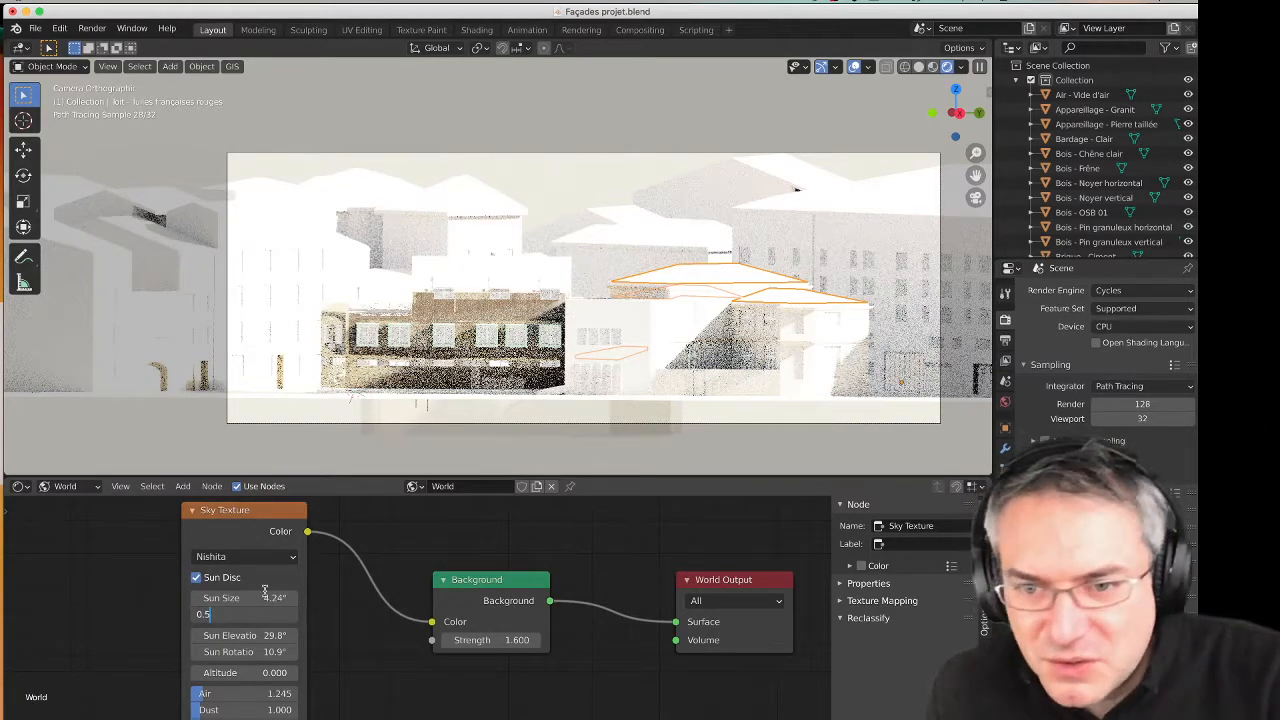
key(Return)
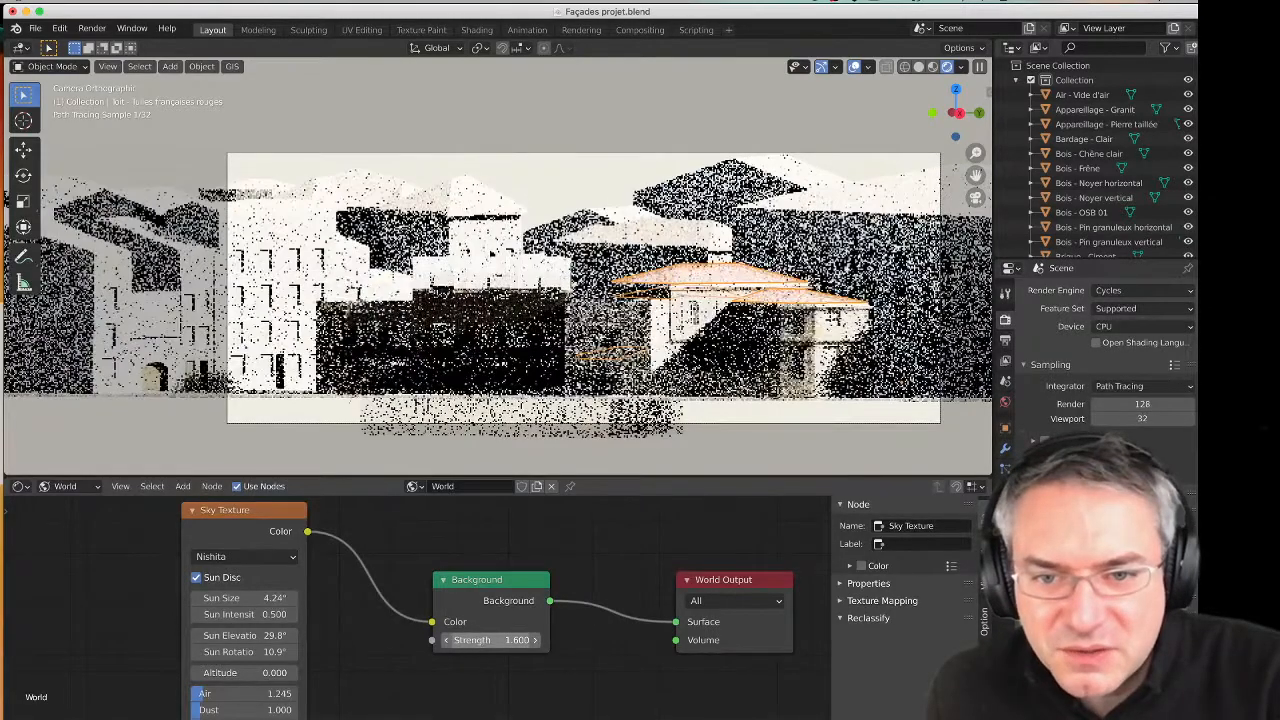
Set the strength of the world's Background node to 0.5.
click(480, 640)
text(0.5)
key(Return)
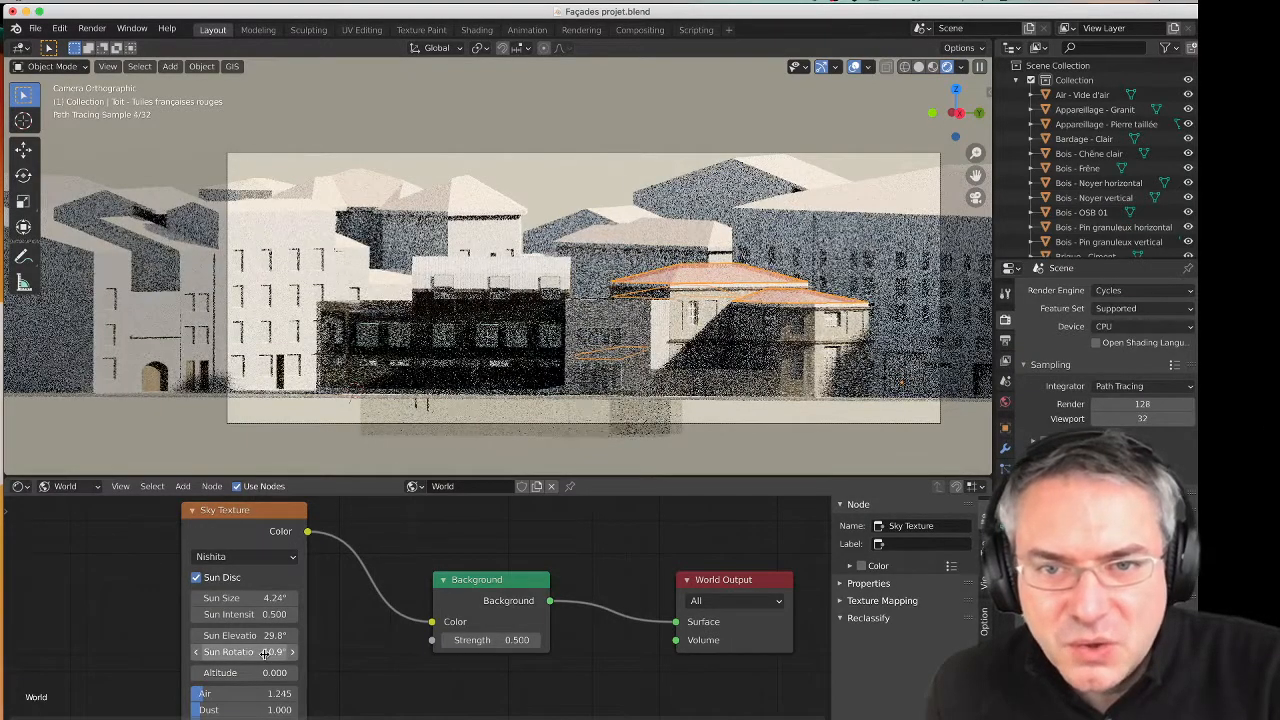
Try a sun rotation of 25° on the Sky Texture node and settle on 45°.
click(234, 651)
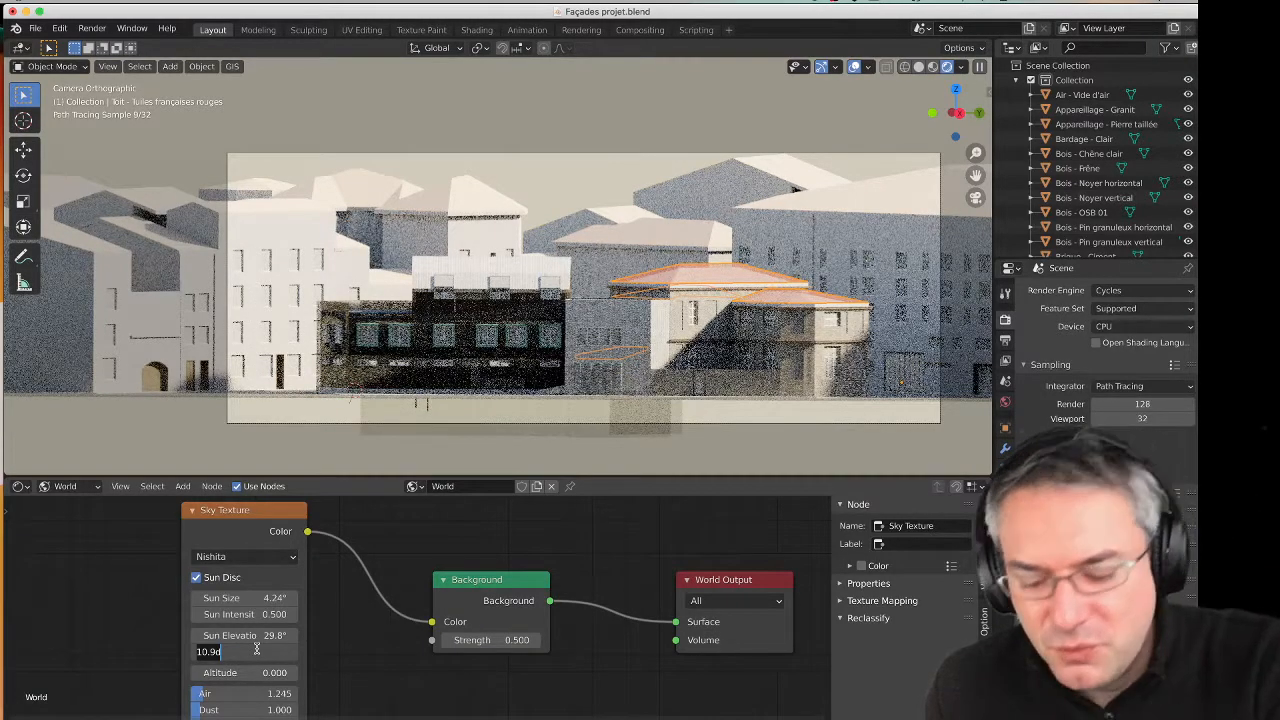
text(25)
key(Return)
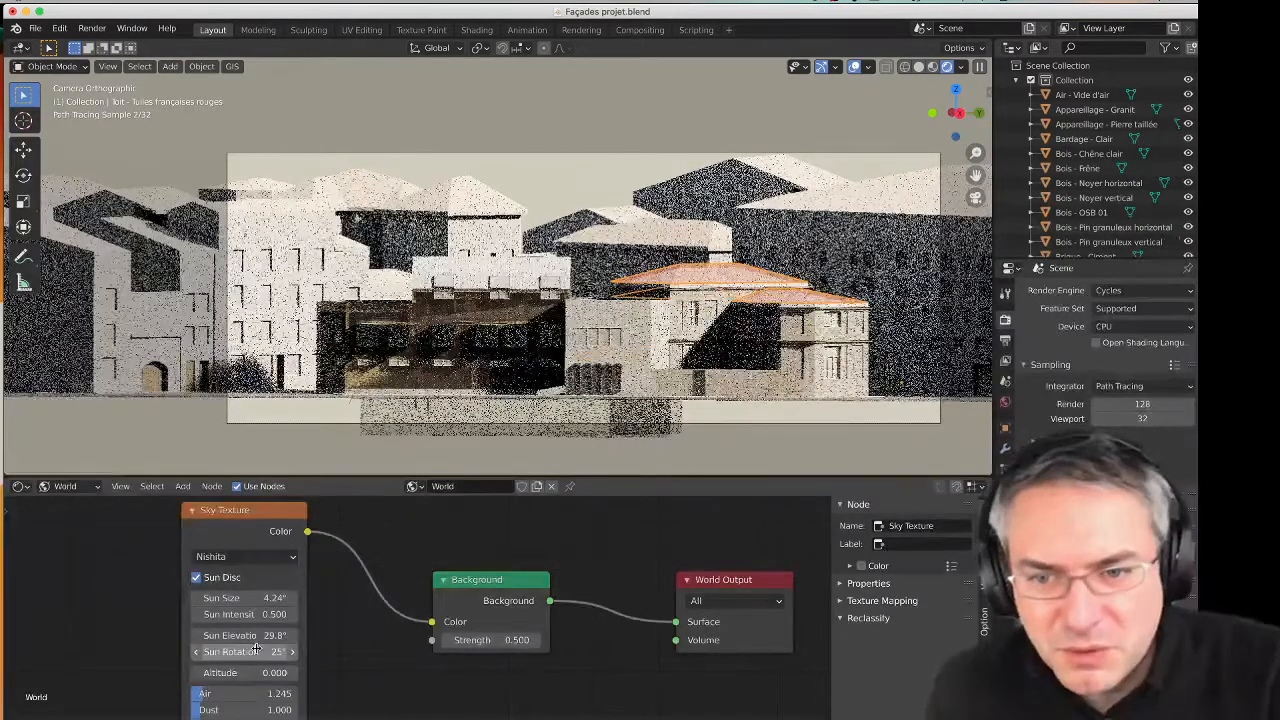
click(263, 655)
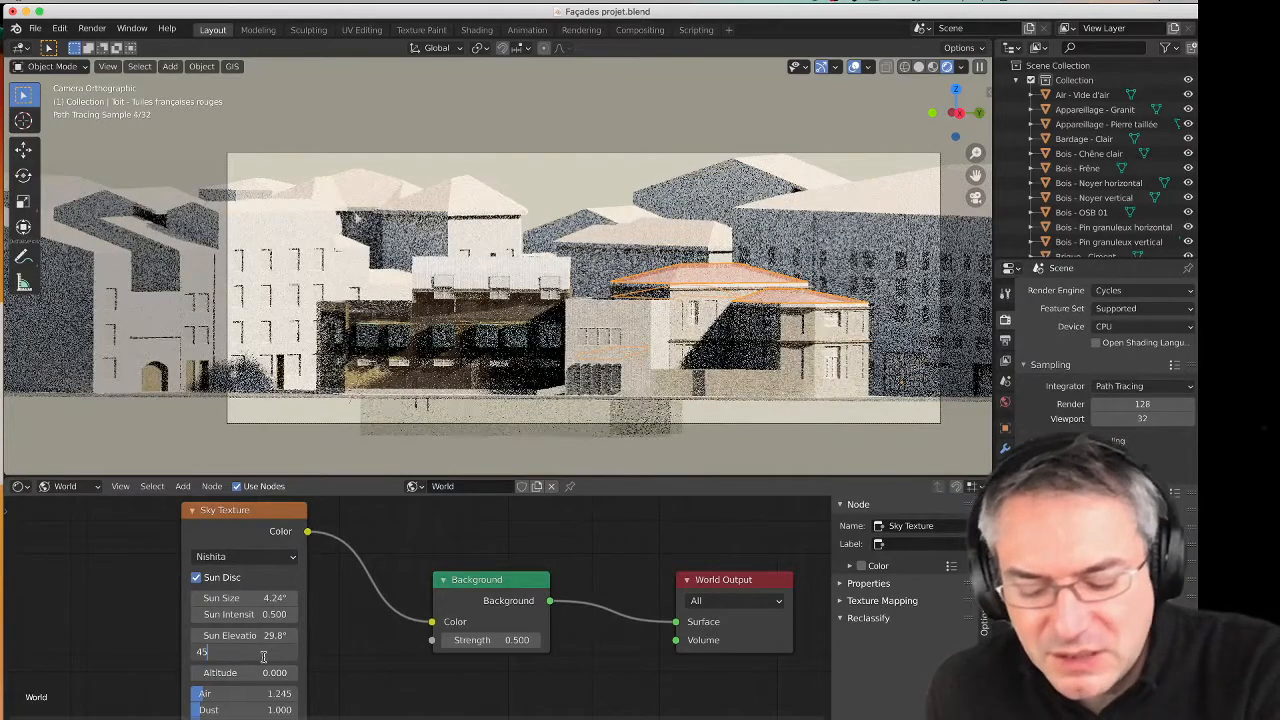
text(45)
key(Return)
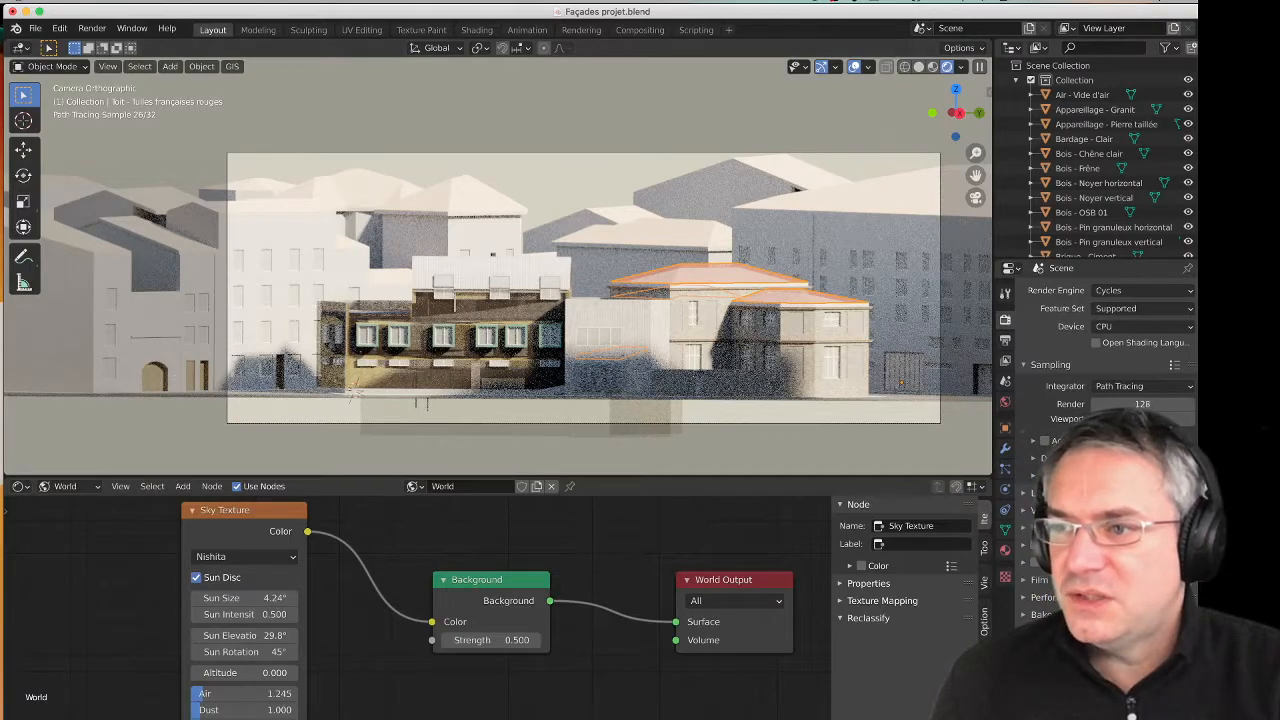
Switch to the Discord screen share and examine the Cycles-rendered city model around the project building.
key(super+Tab)
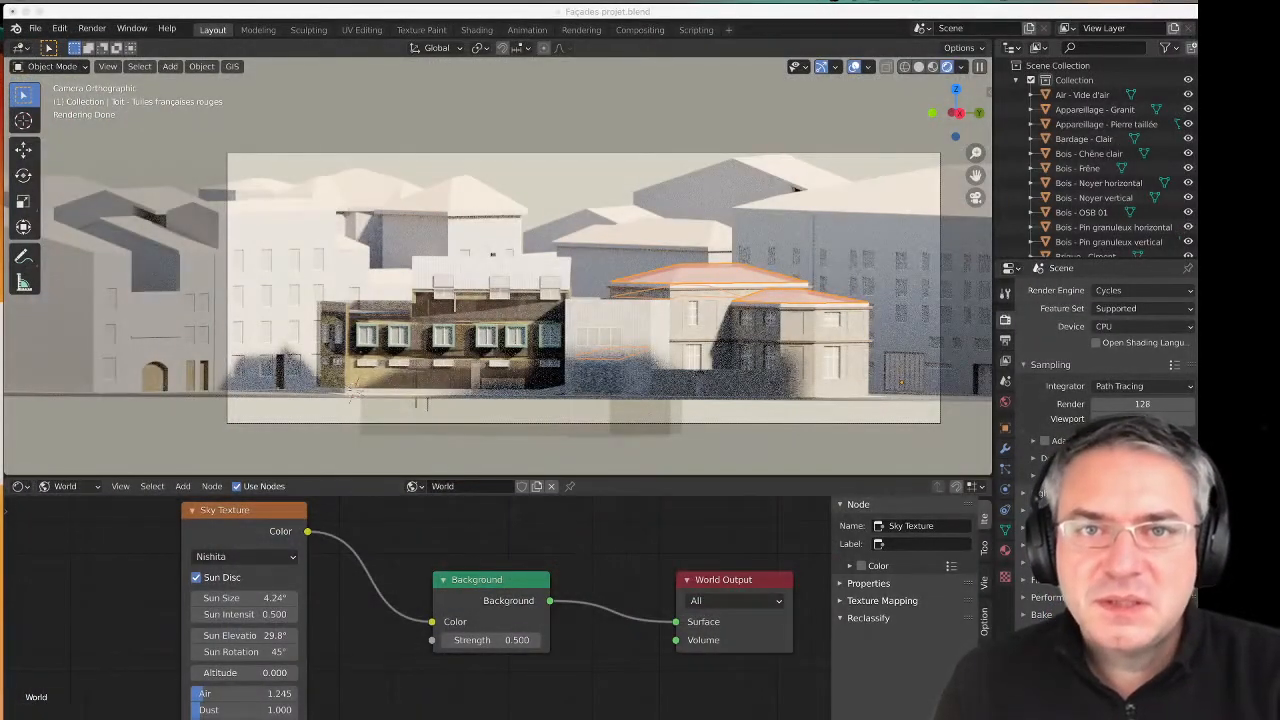
drag(750, 10, 792, 18)
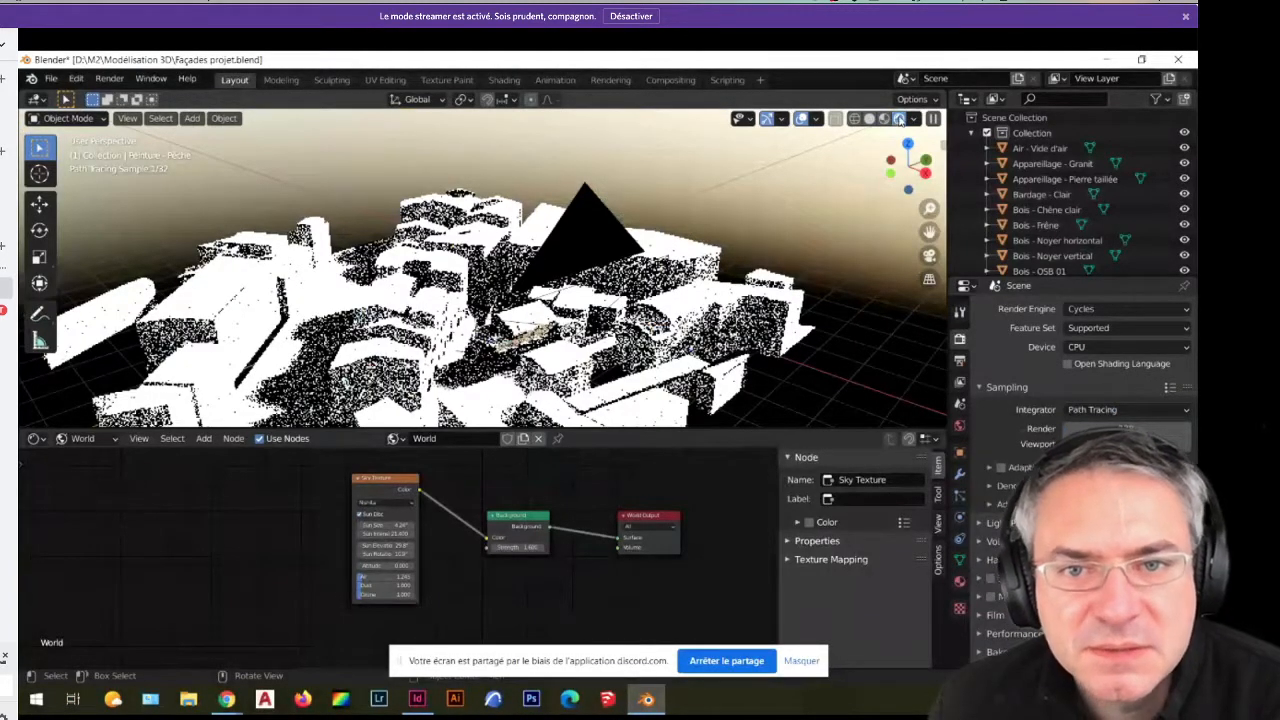
middle_drag(511, 297, 487, 330)
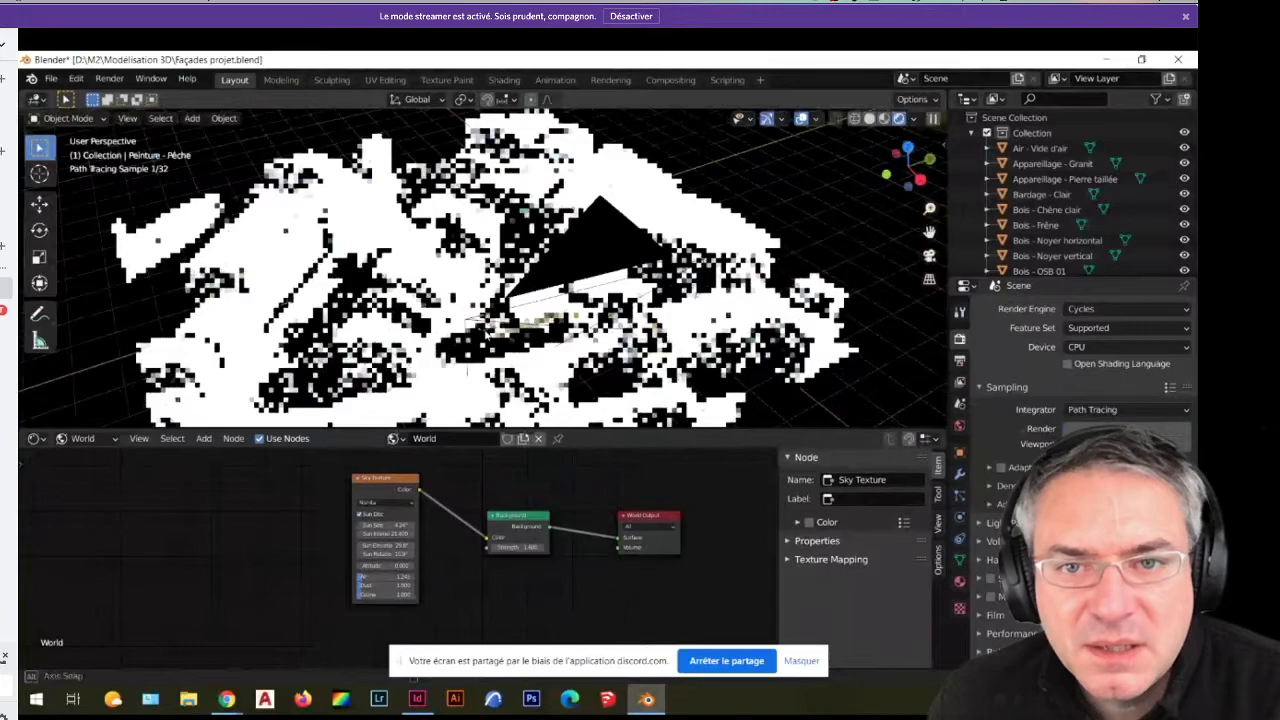
scroll(488, 331, up, 4)
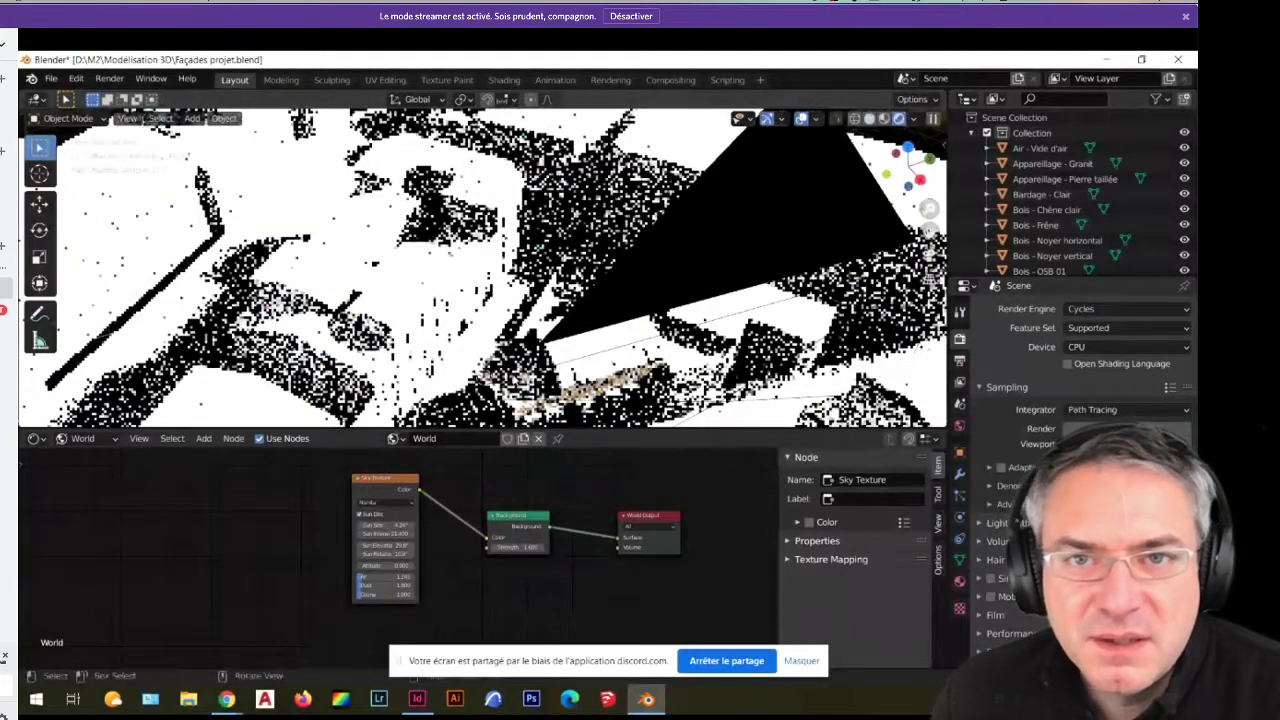
scroll(483, 268, down, 1)
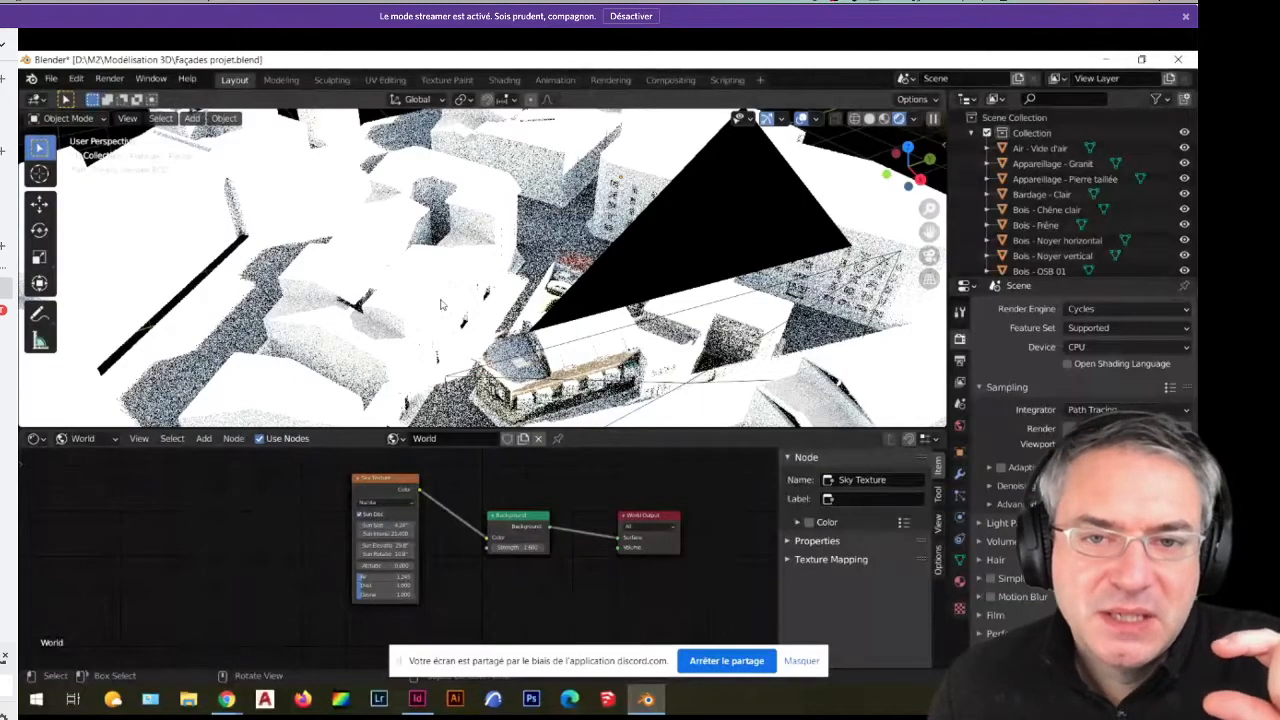
middle_drag(390, 342, 458, 374)
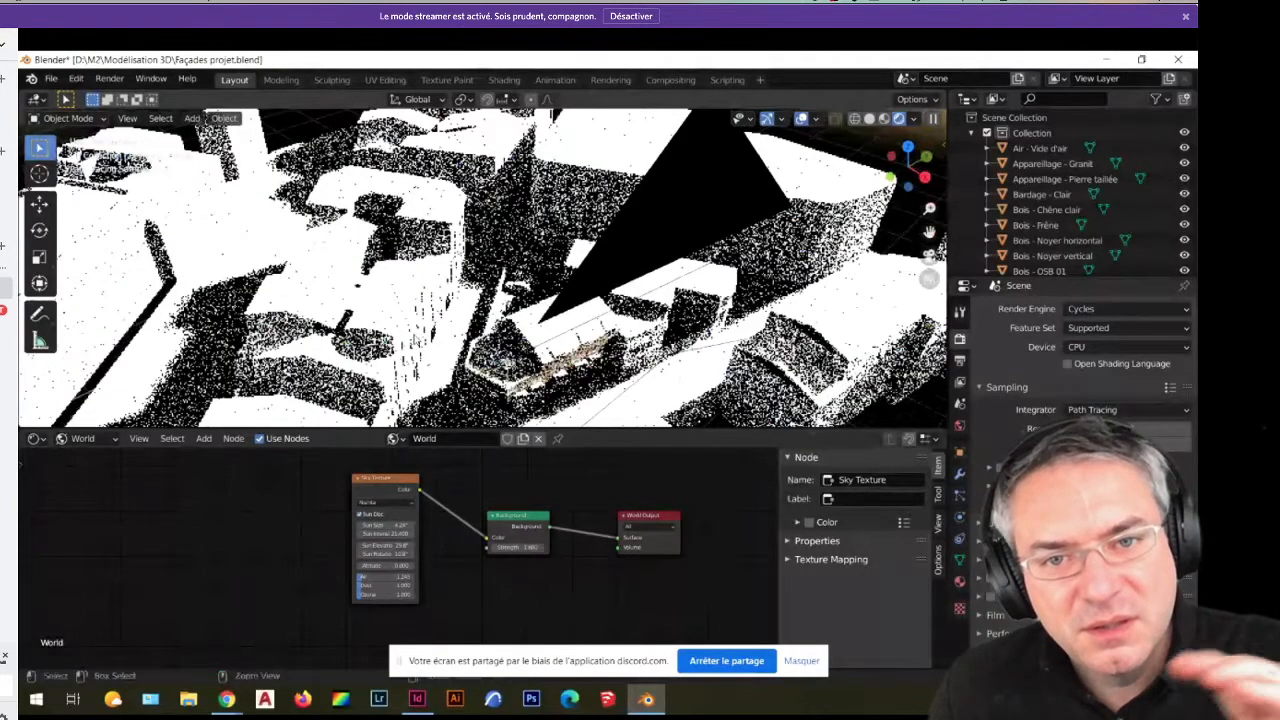
Switch the shared scene's render engine to Eevee for comparison and return it to Cycles.
click(1158, 310)
click(1158, 328)
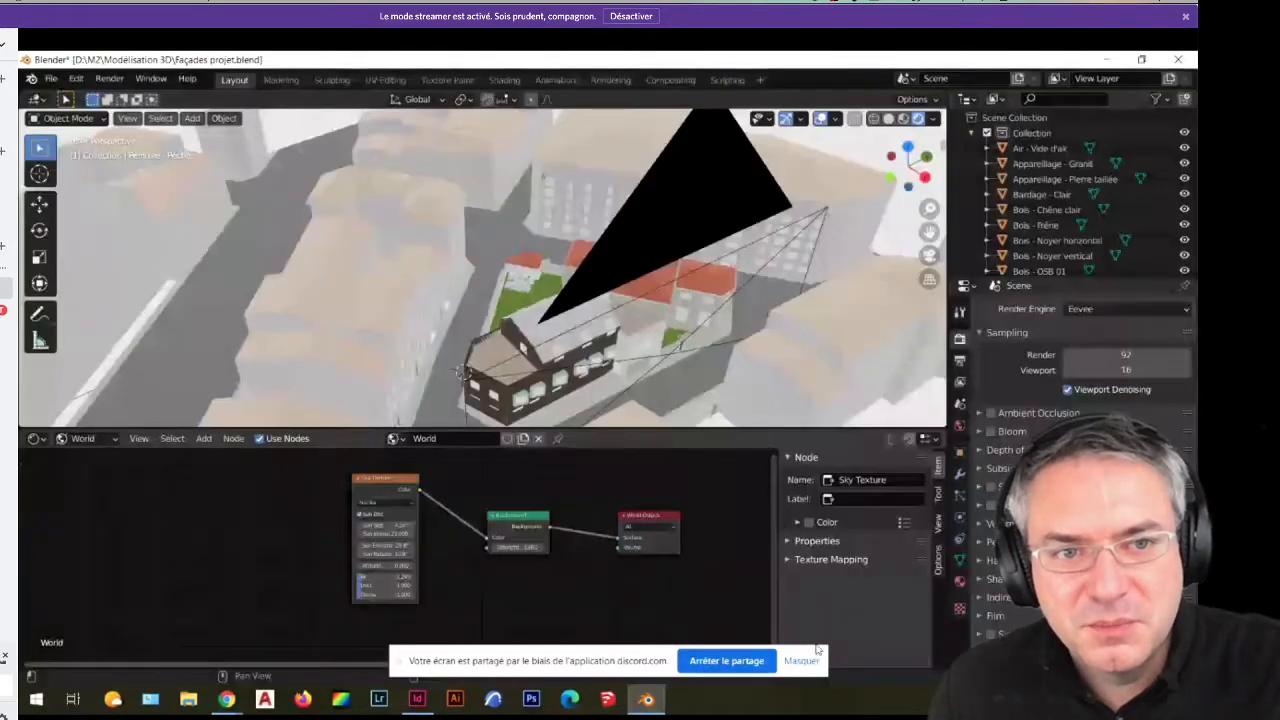
click(1125, 309)
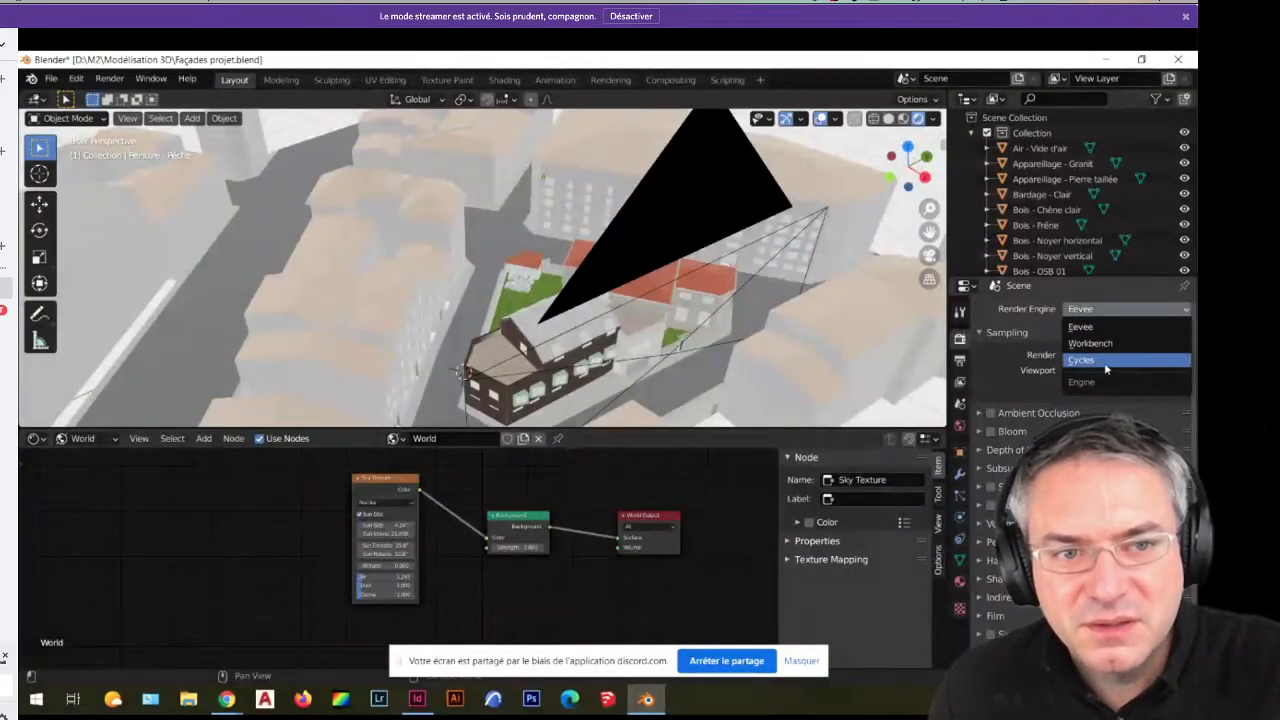
click(1104, 362)
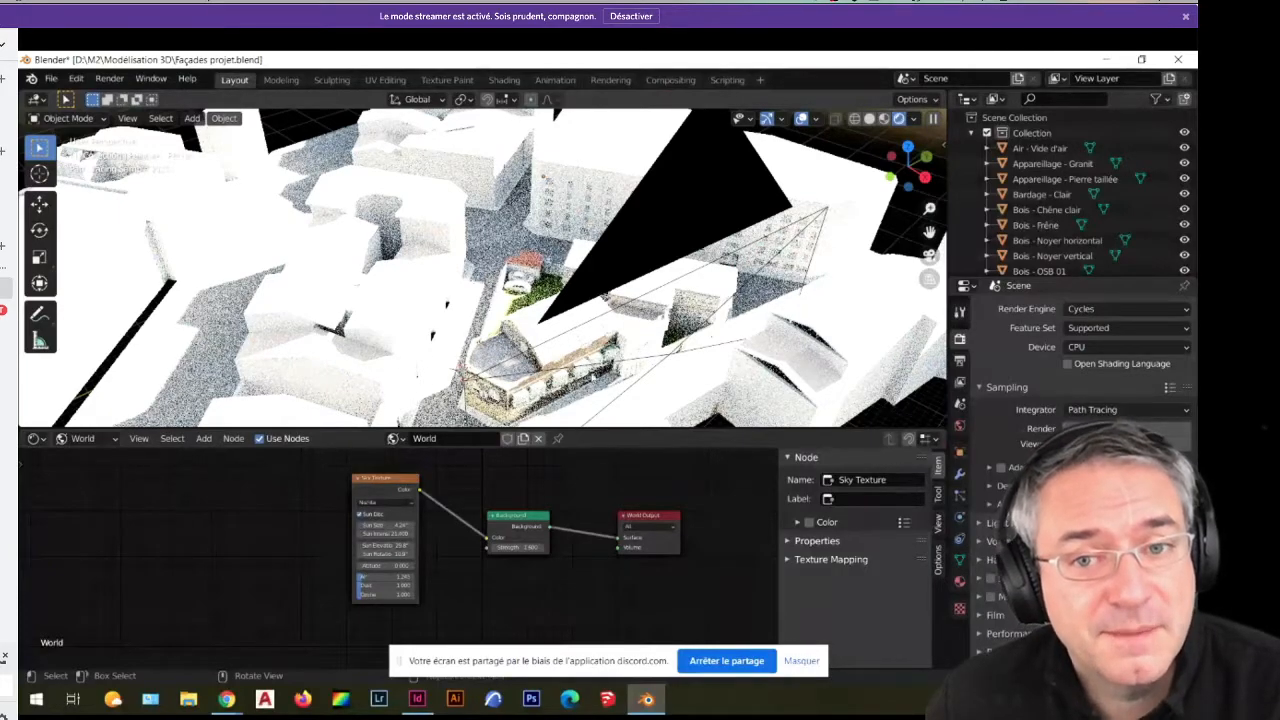
Set the Sky Texture node's sun intensity to 0.5 in the shared scene.
click(61, 441)
click(52, 446)
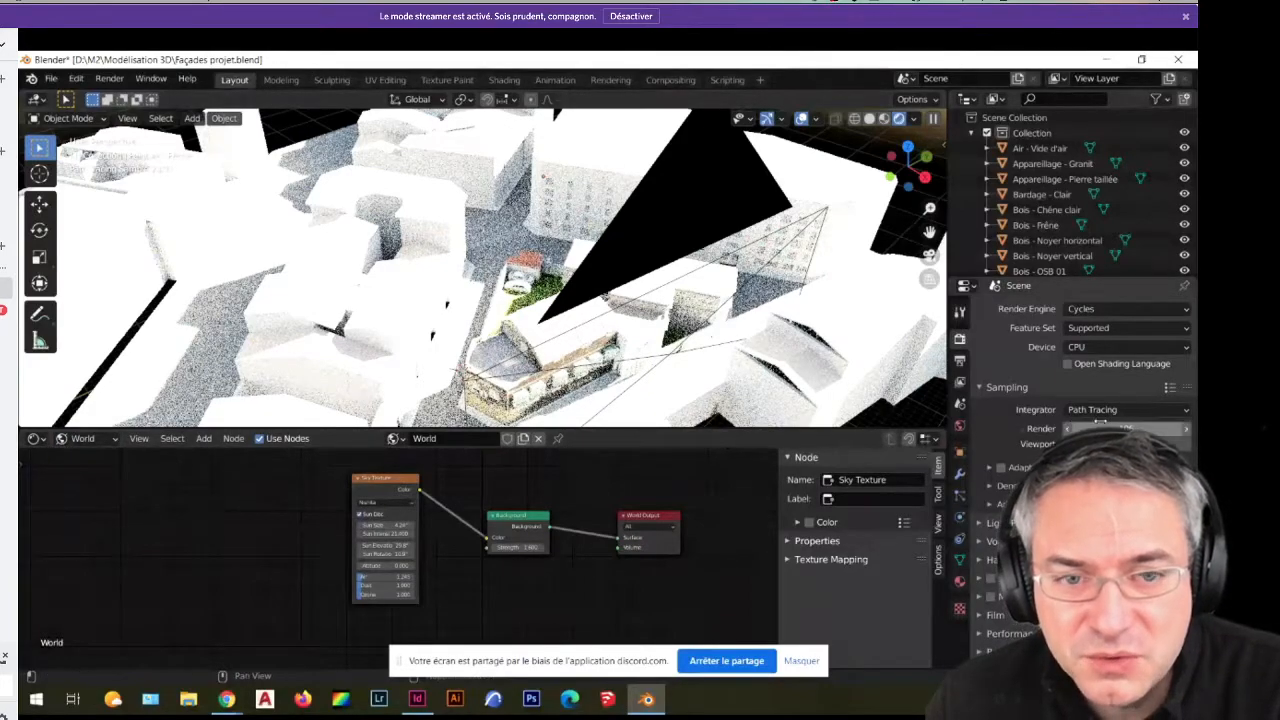
scroll(335, 549, up, 5)
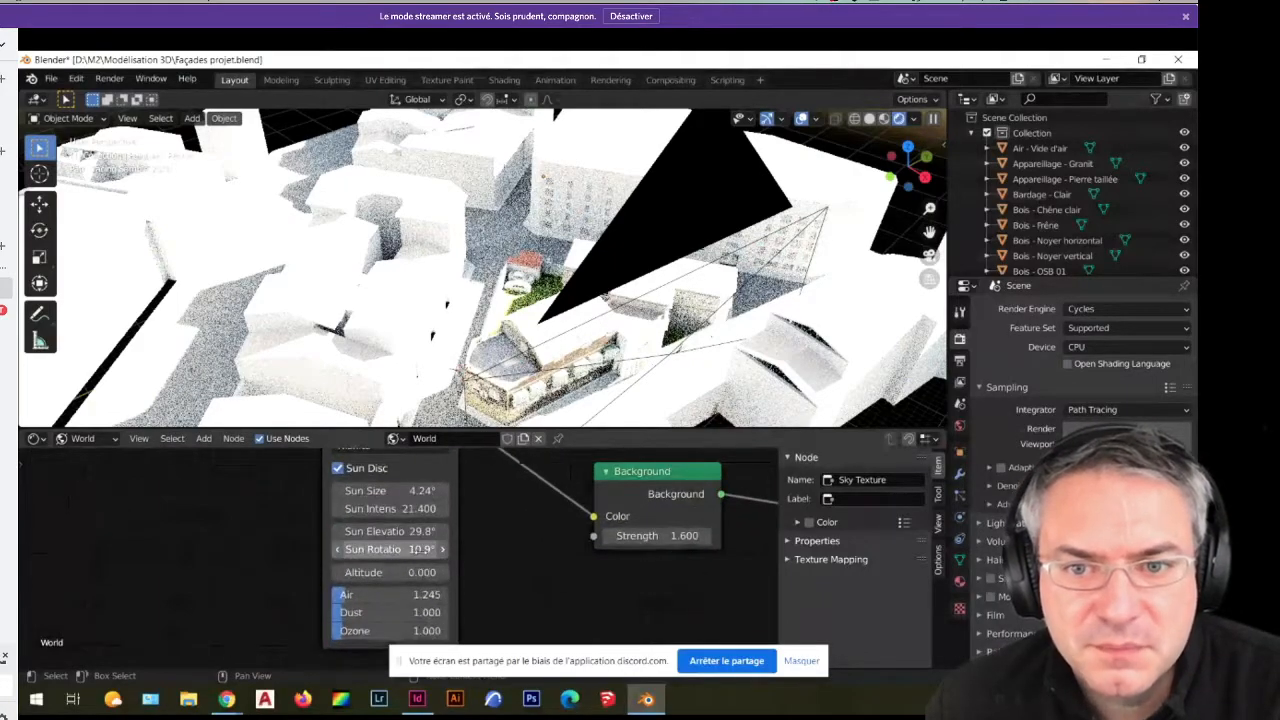
click(412, 509)
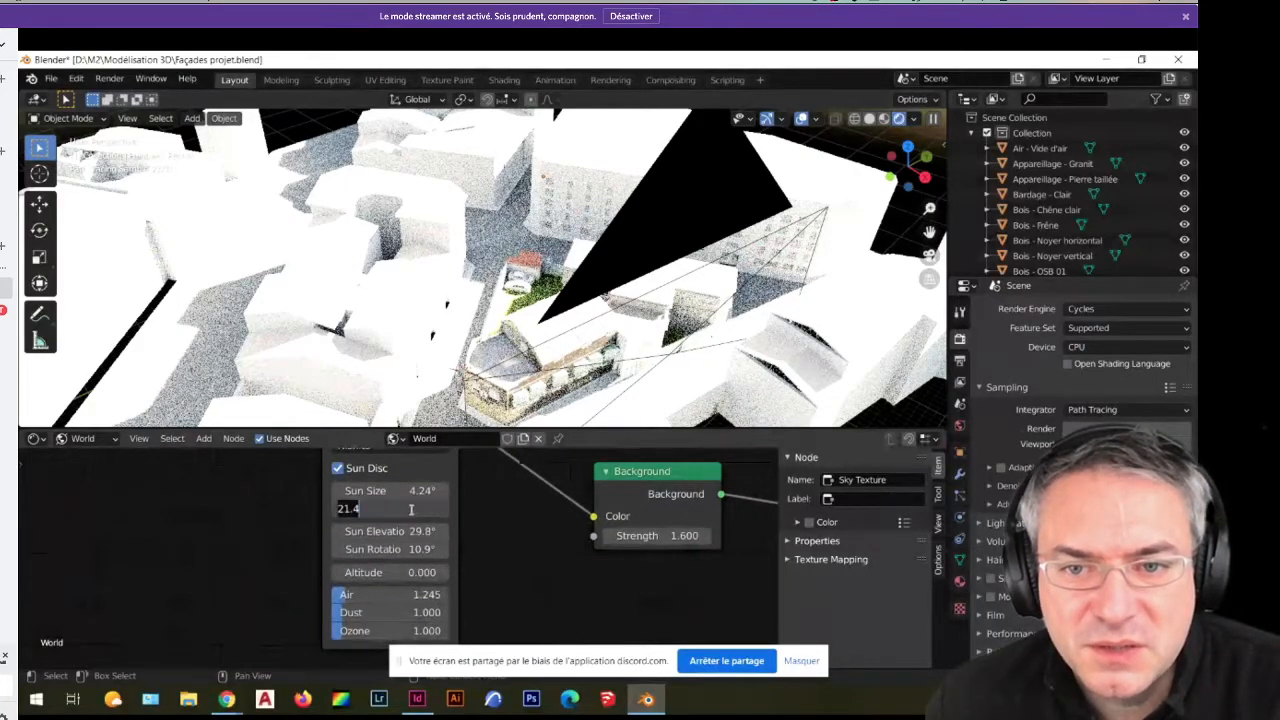
text(0.)
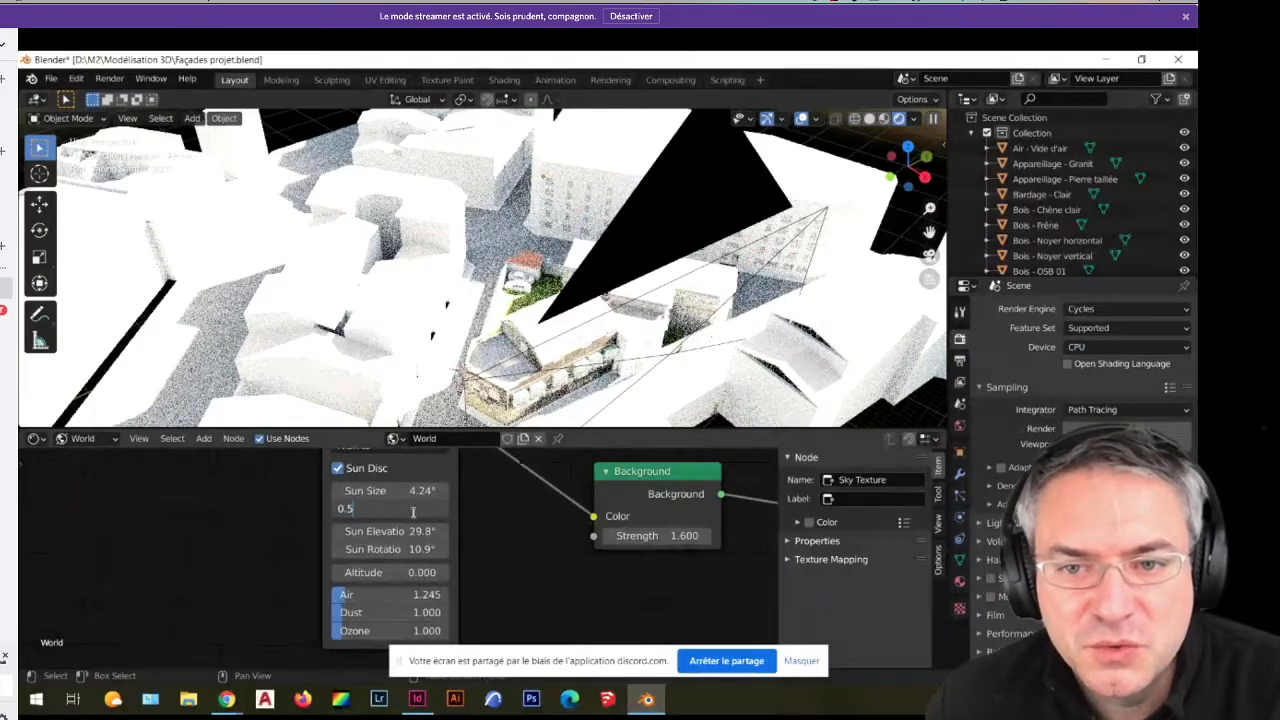
text(5)
key(Return)
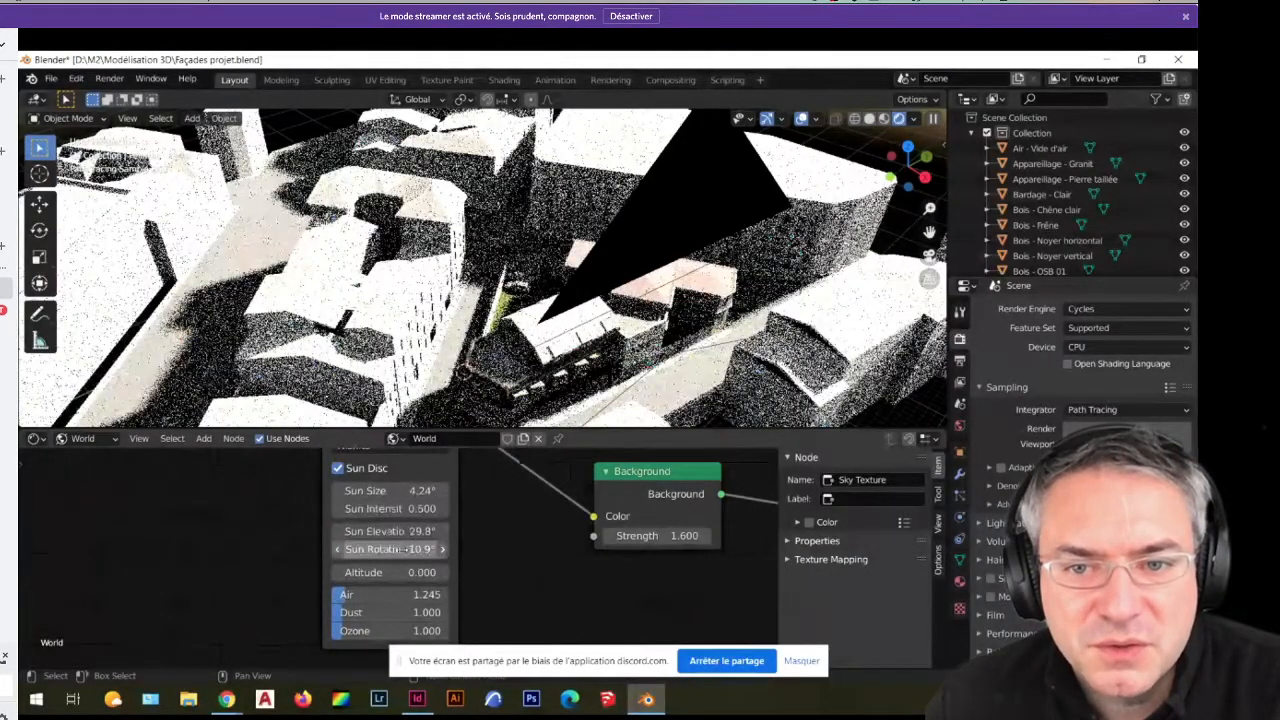
Set the Sky Texture node's sun elevation to 45° in the shared scene.
drag(400, 549, 486, 549)
scroll(486, 550, down, 1)
middle_drag(672, 549, 574, 557)
click(574, 557)
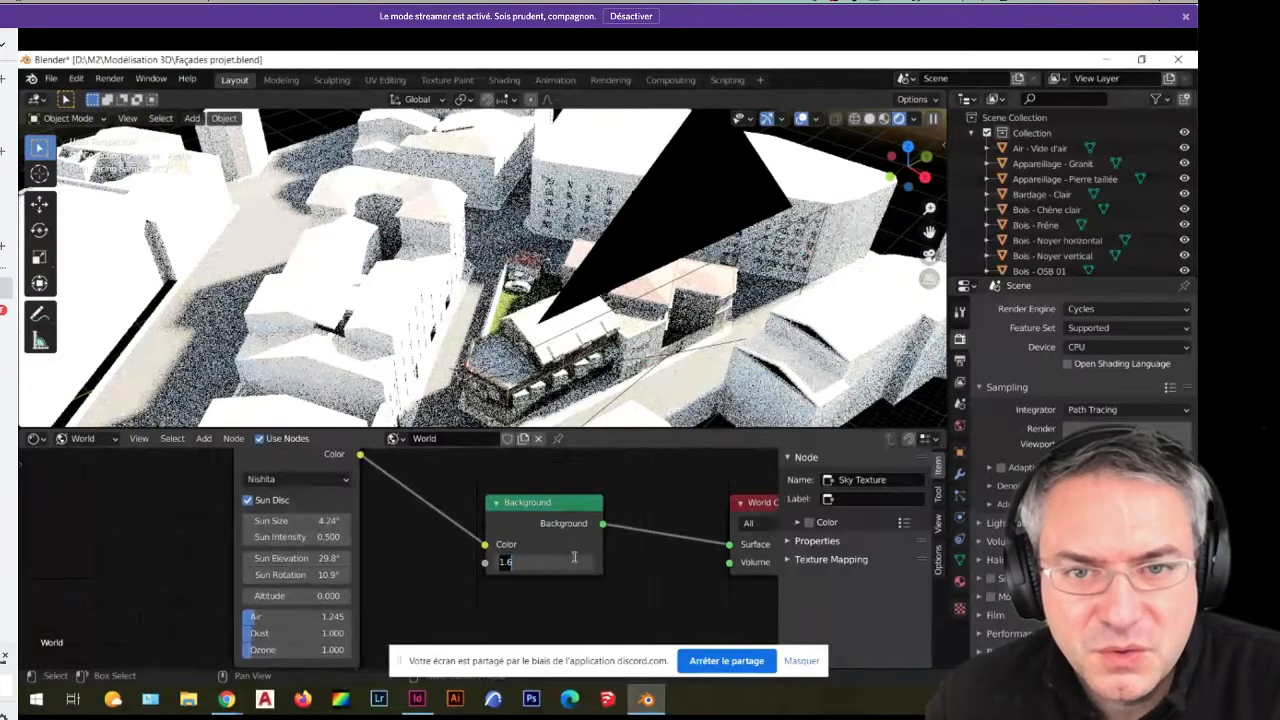
click(320, 558)
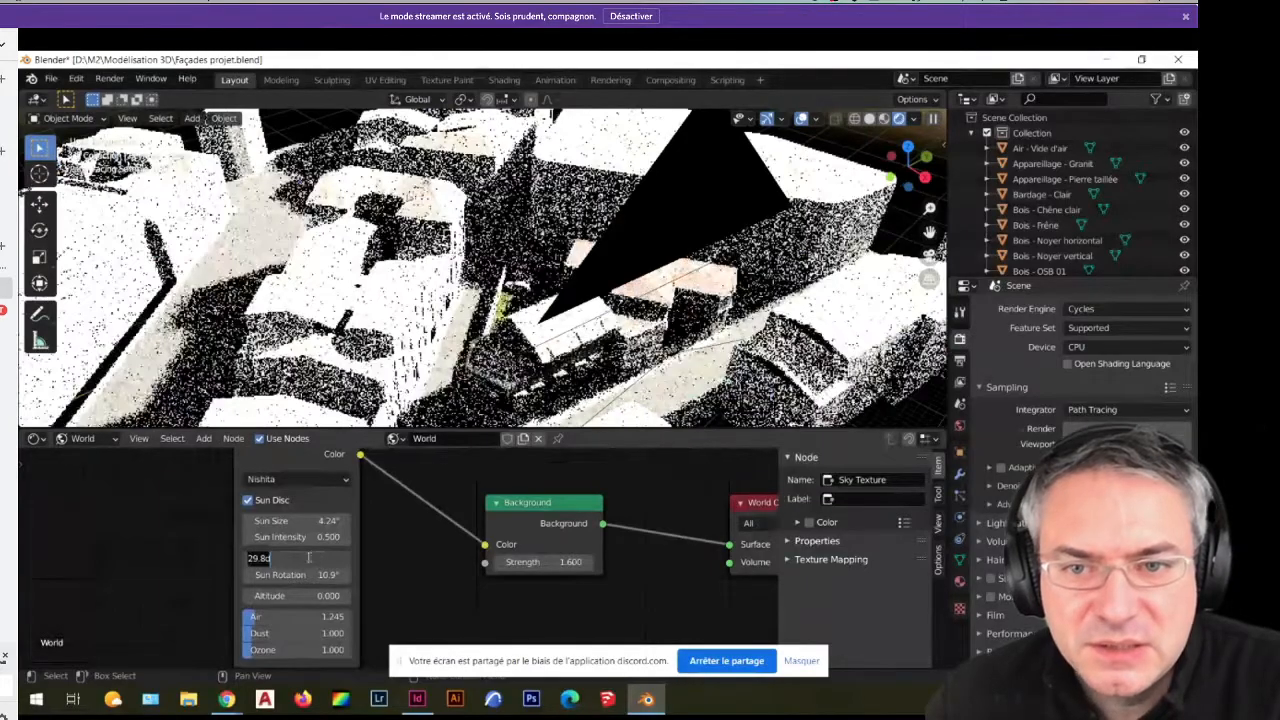
text(45)
key(Return)
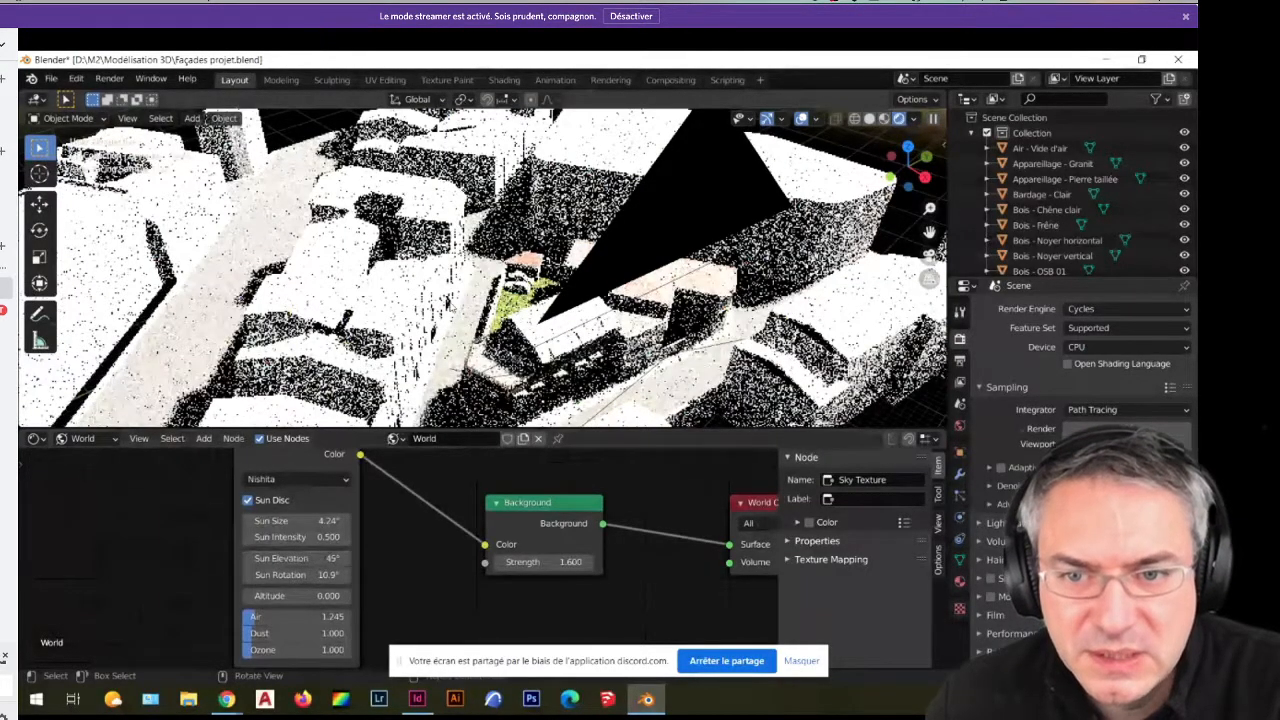
Set the world Background node's strength to 1.0.
scroll(450, 307, down, 1)
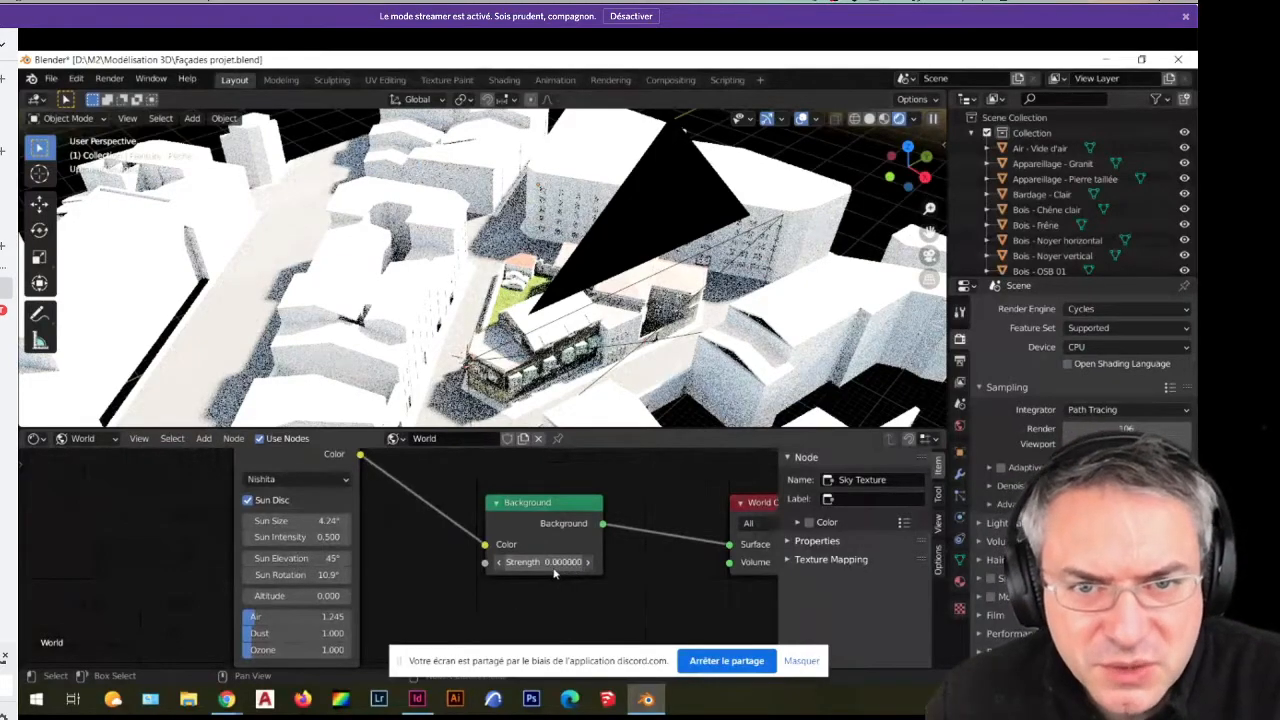
drag(547, 567, 557, 567)
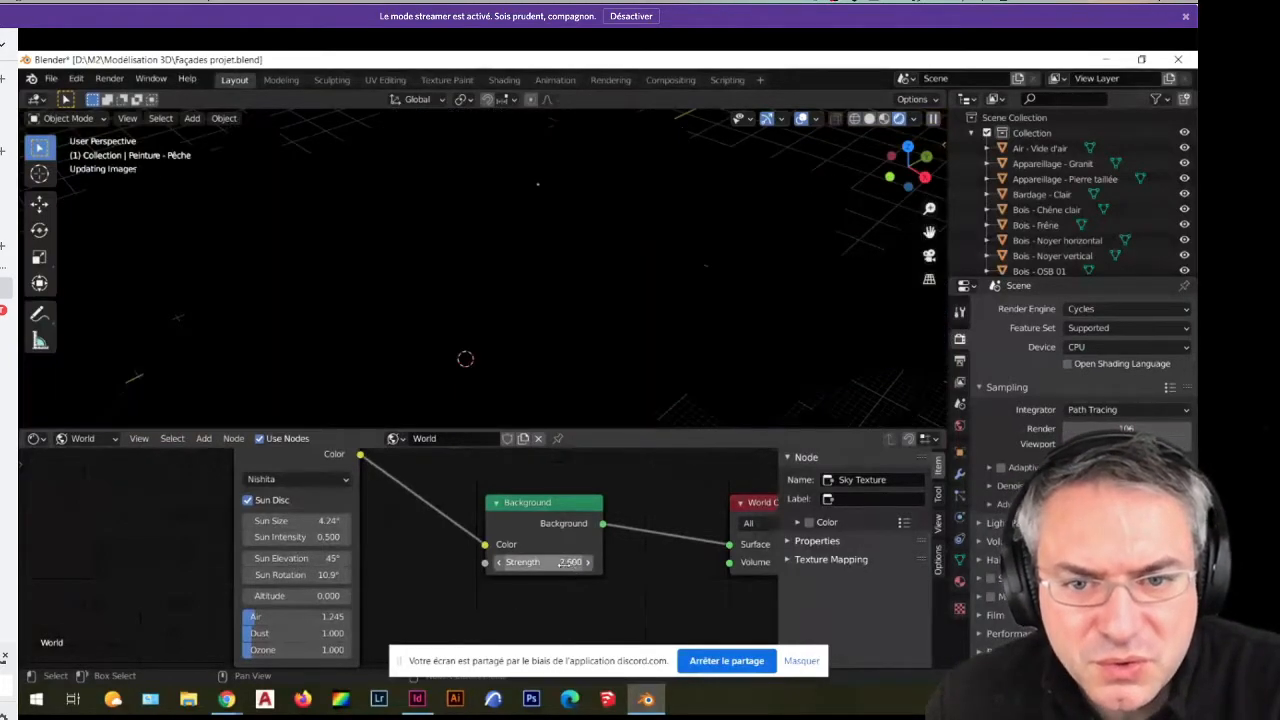
click(562, 562)
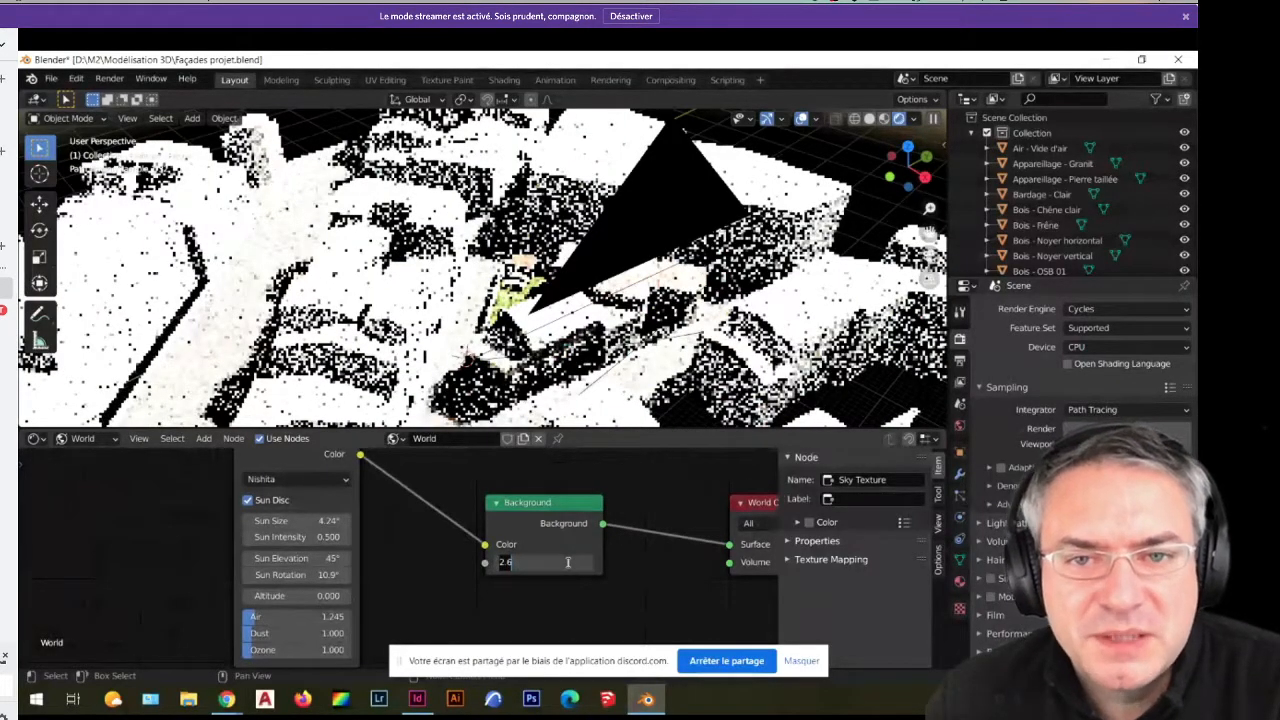
text(1)
key(Return)
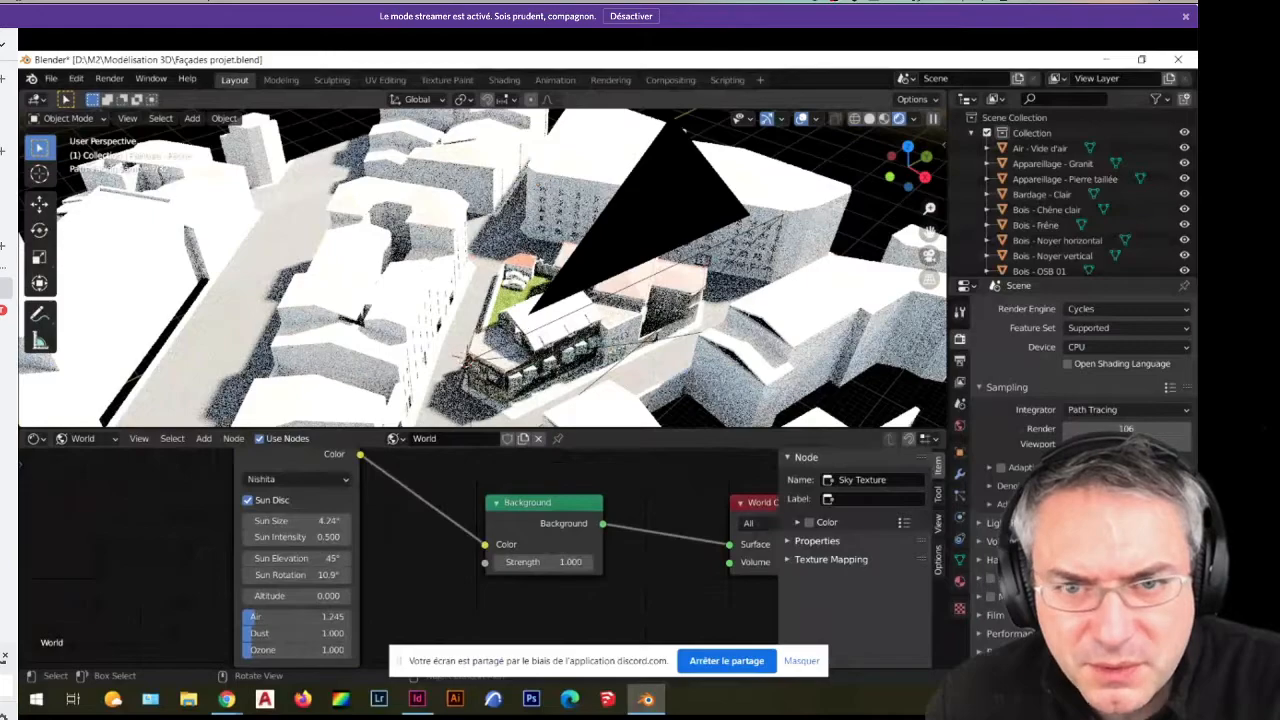
Put the project building's corrugated roof object into Edit Mode and display its object material nodes in the Shader Editor.
click(614, 350)
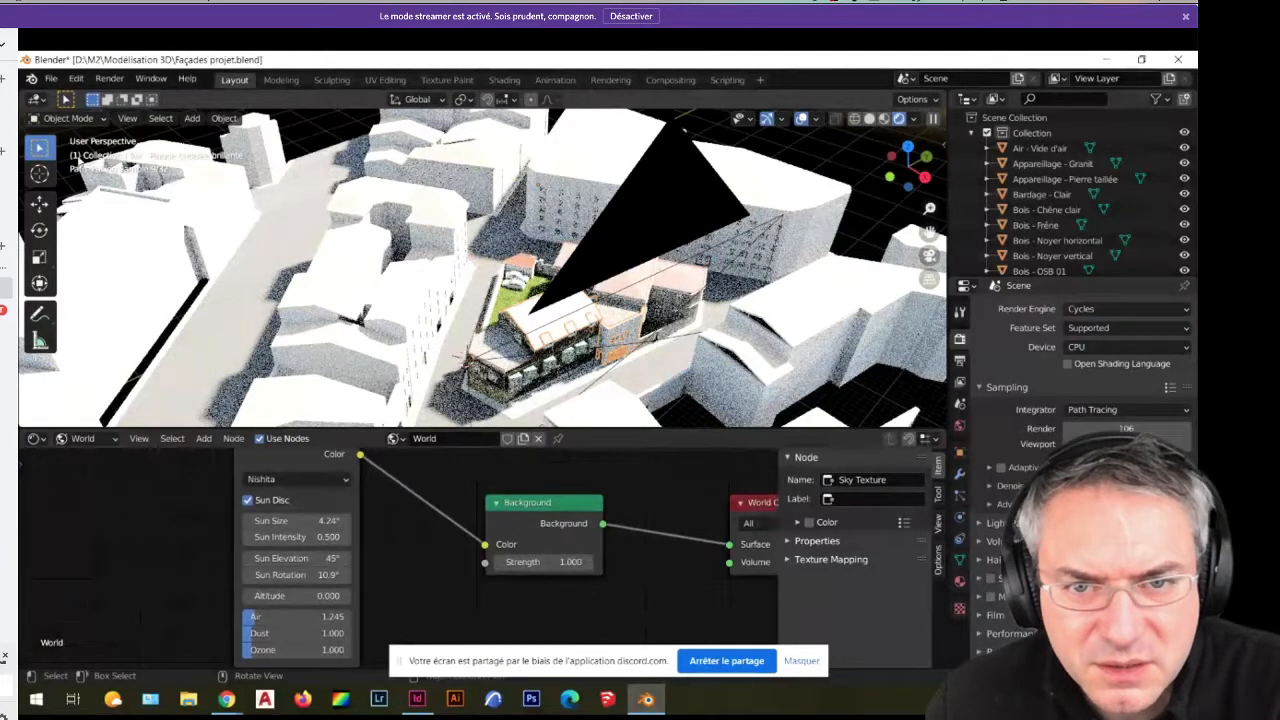
click(84, 119)
click(67, 153)
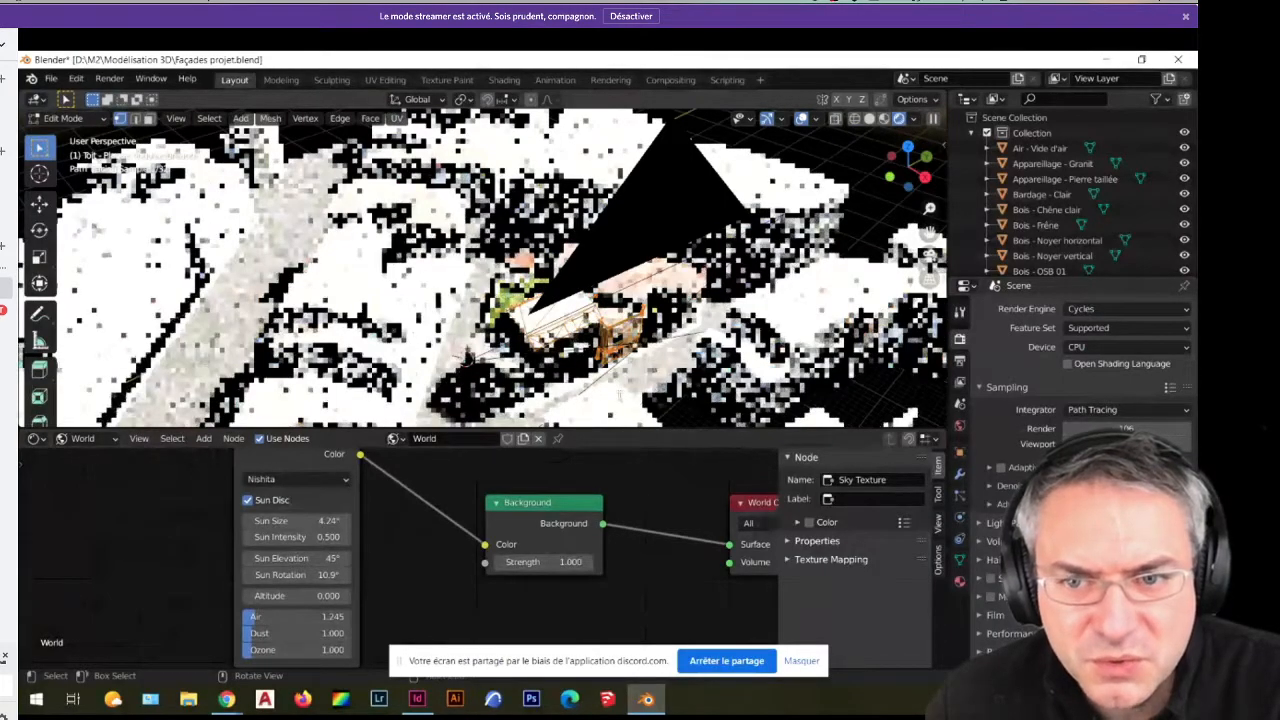
scroll(587, 352, up, 3)
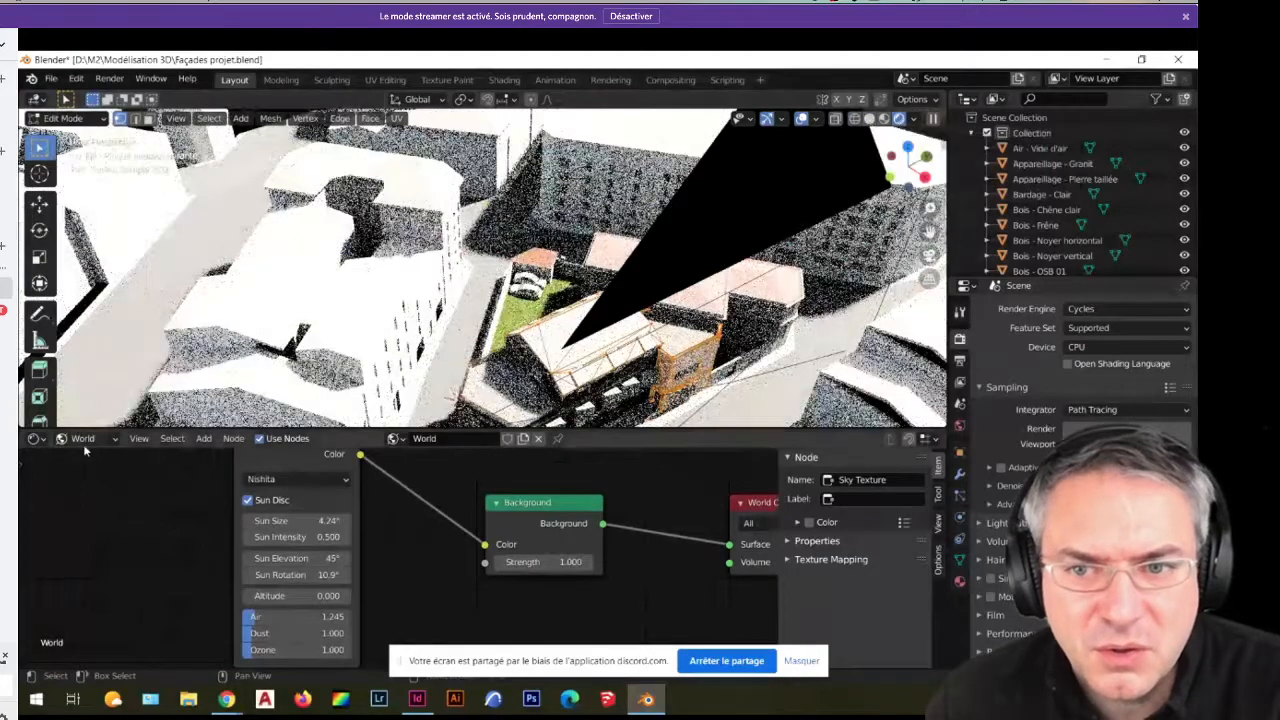
click(83, 440)
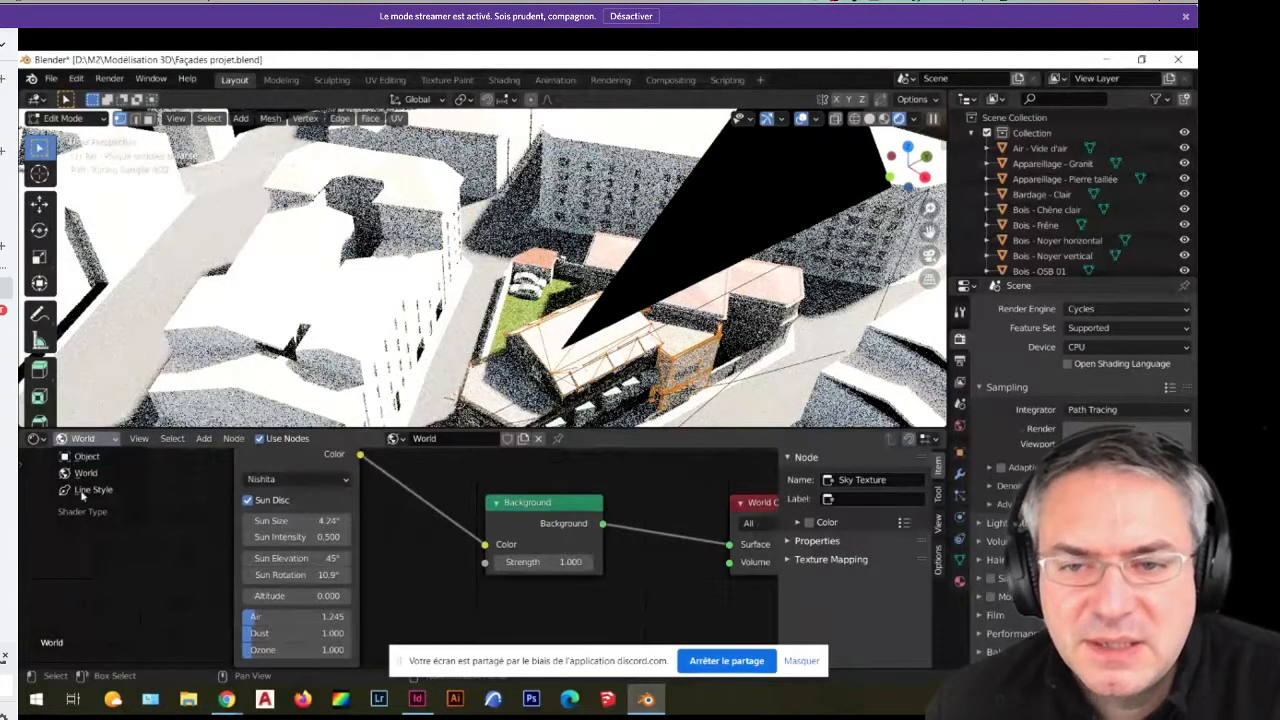
click(84, 456)
Enlarge the node editor and examine how the roof material's image textures and Normal Map connect to the Principled BSDF.
scroll(440, 521, down, 2)
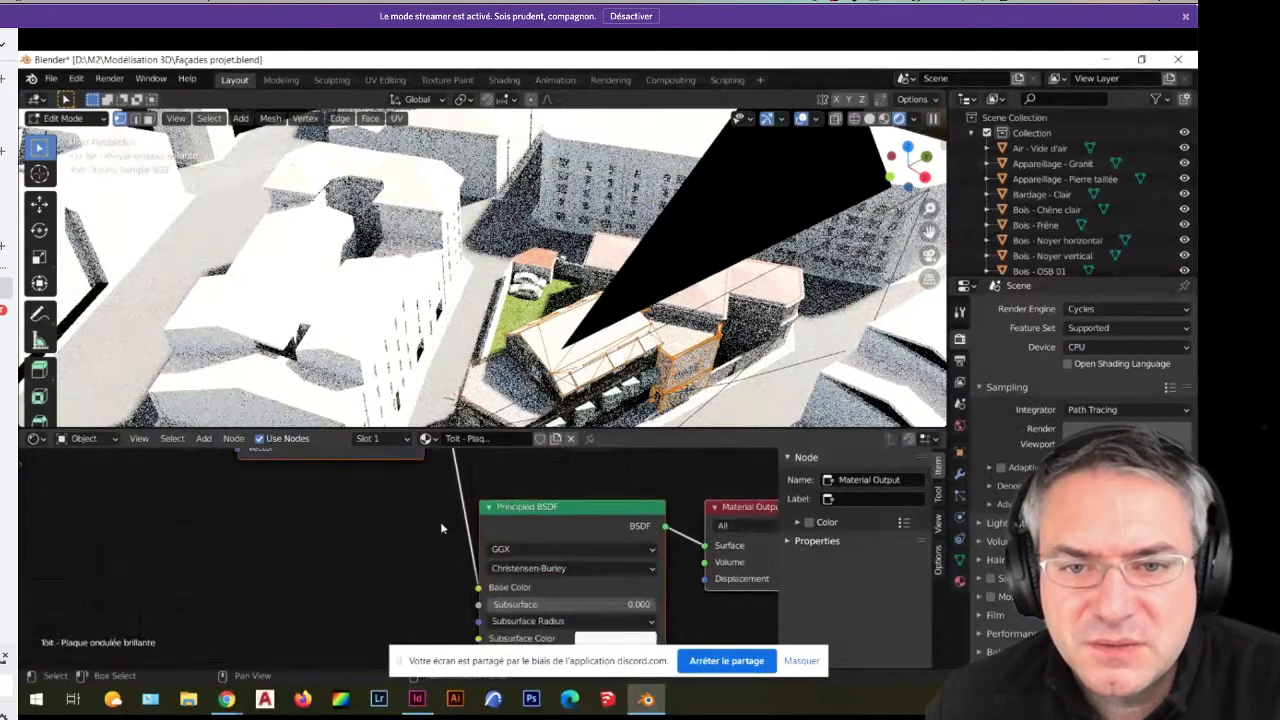
scroll(405, 522, down, 4)
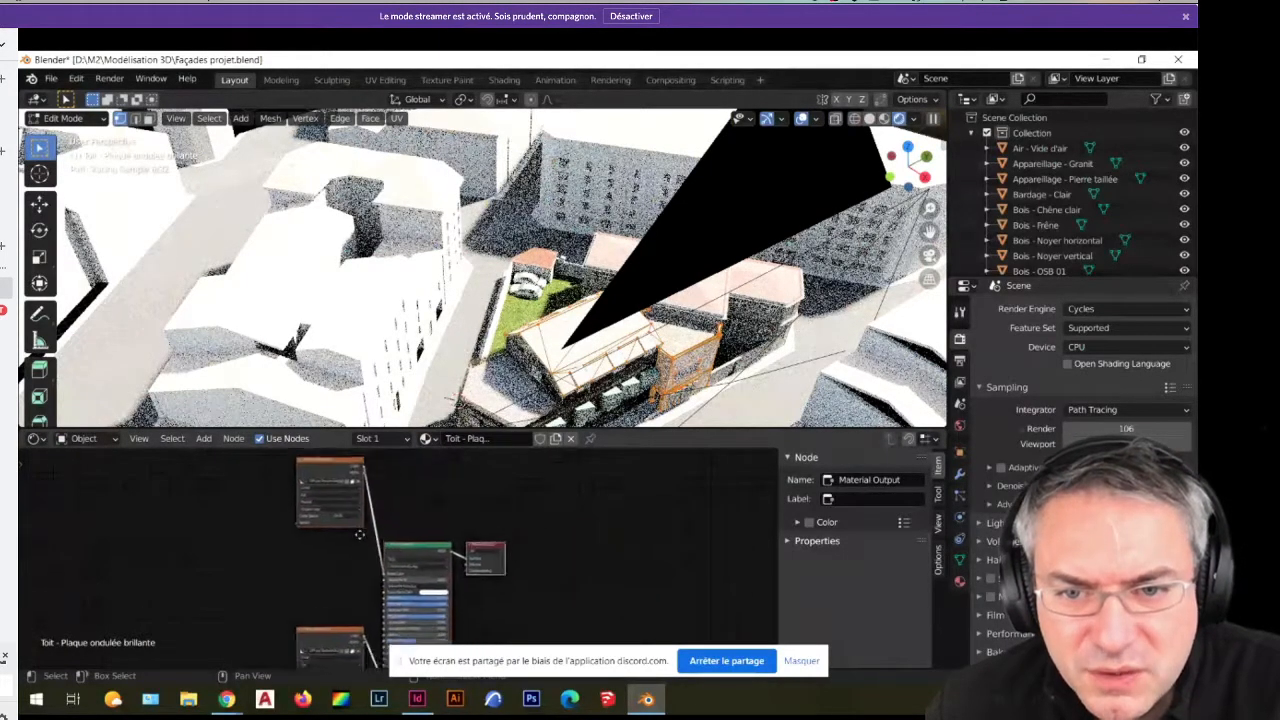
scroll(363, 490, down, 2)
mouse_move(342, 460)
mouse_down()
mouse_move(293, 514)
mouse_move(327, 471)
mouse_move(369, 478)
mouse_move(349, 477)
mouse_up()
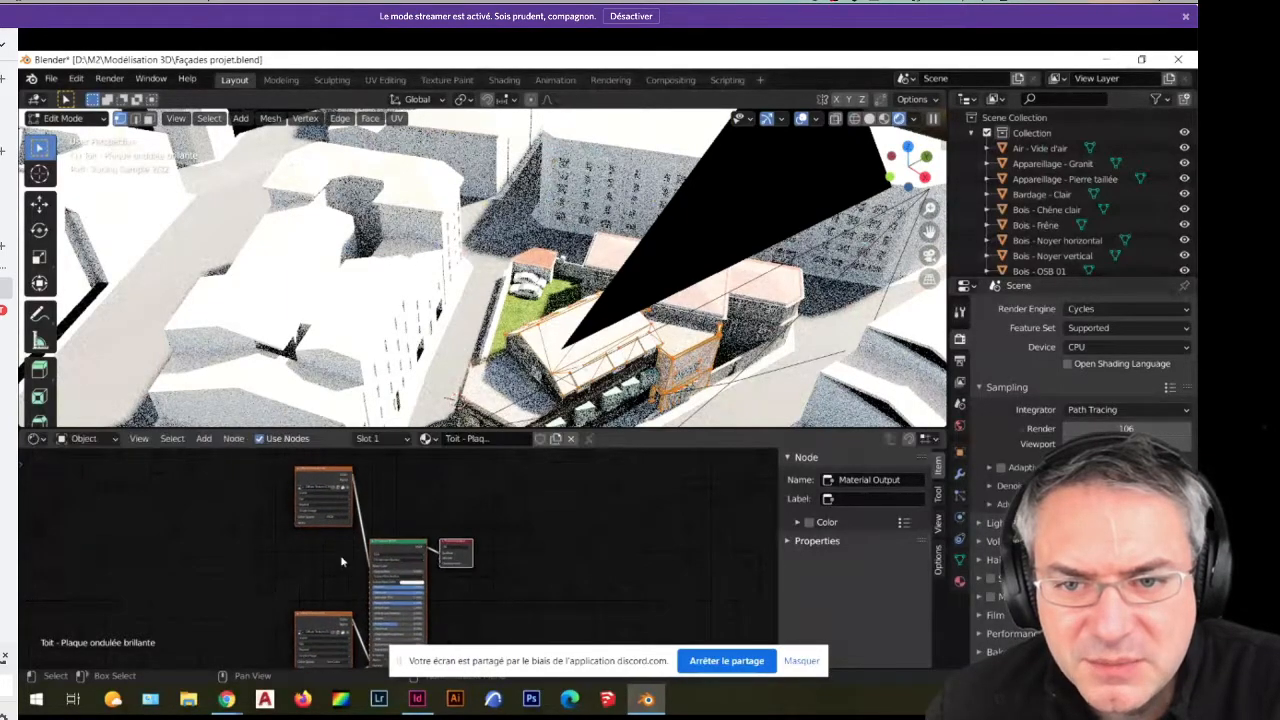
middle_drag(356, 615, 393, 542)
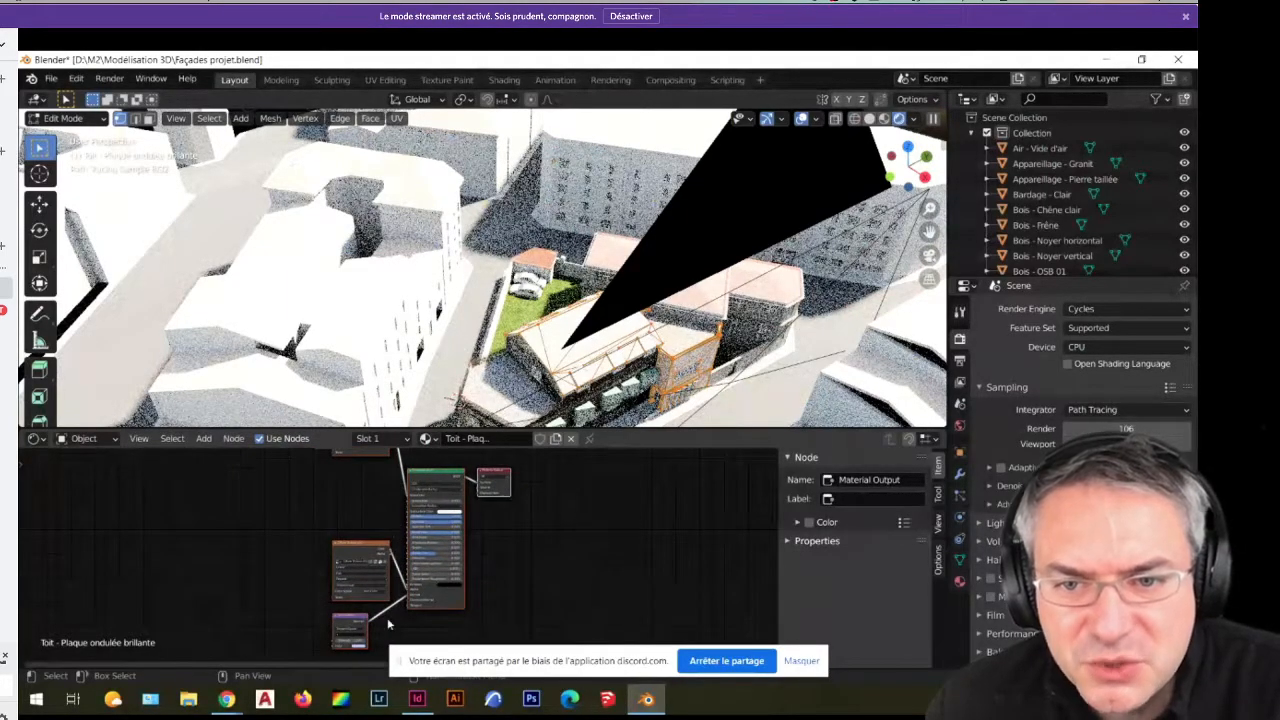
middle_drag(537, 543, 550, 545)
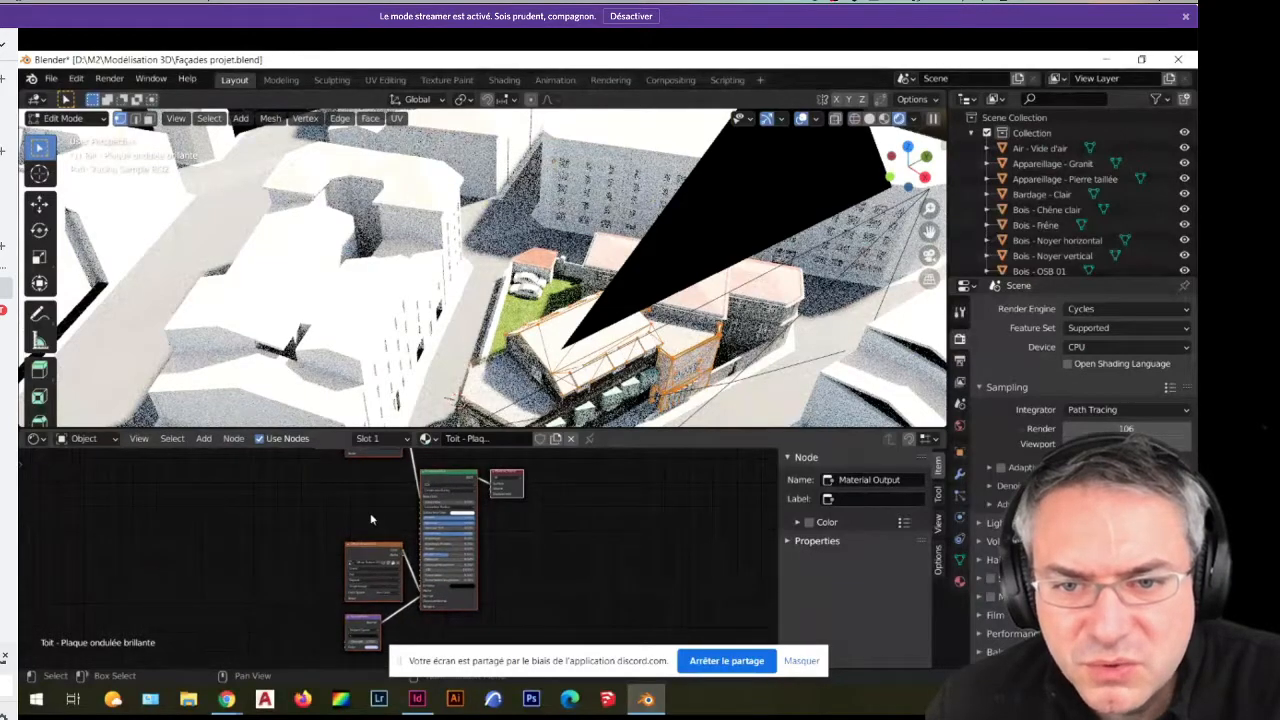
middle_drag(311, 521, 338, 481)
scroll(368, 605, up, 4)
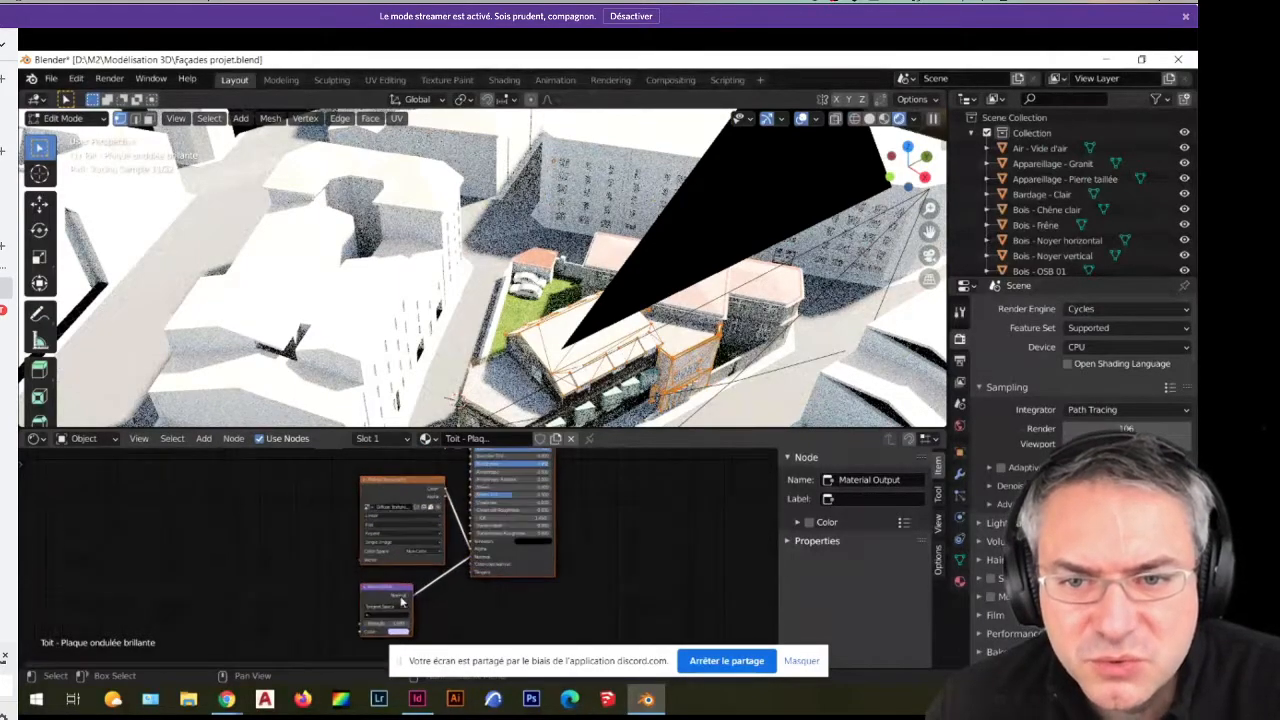
scroll(455, 613, up, 3)
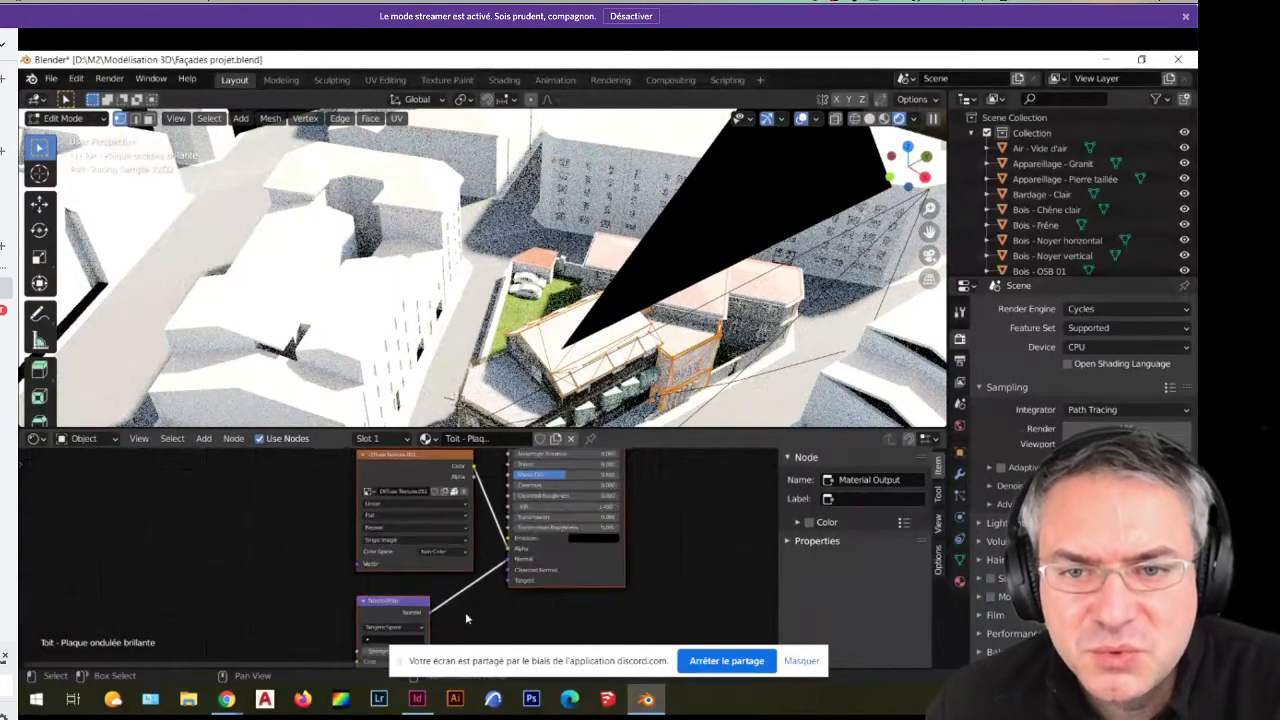
drag(521, 428, 518, 327)
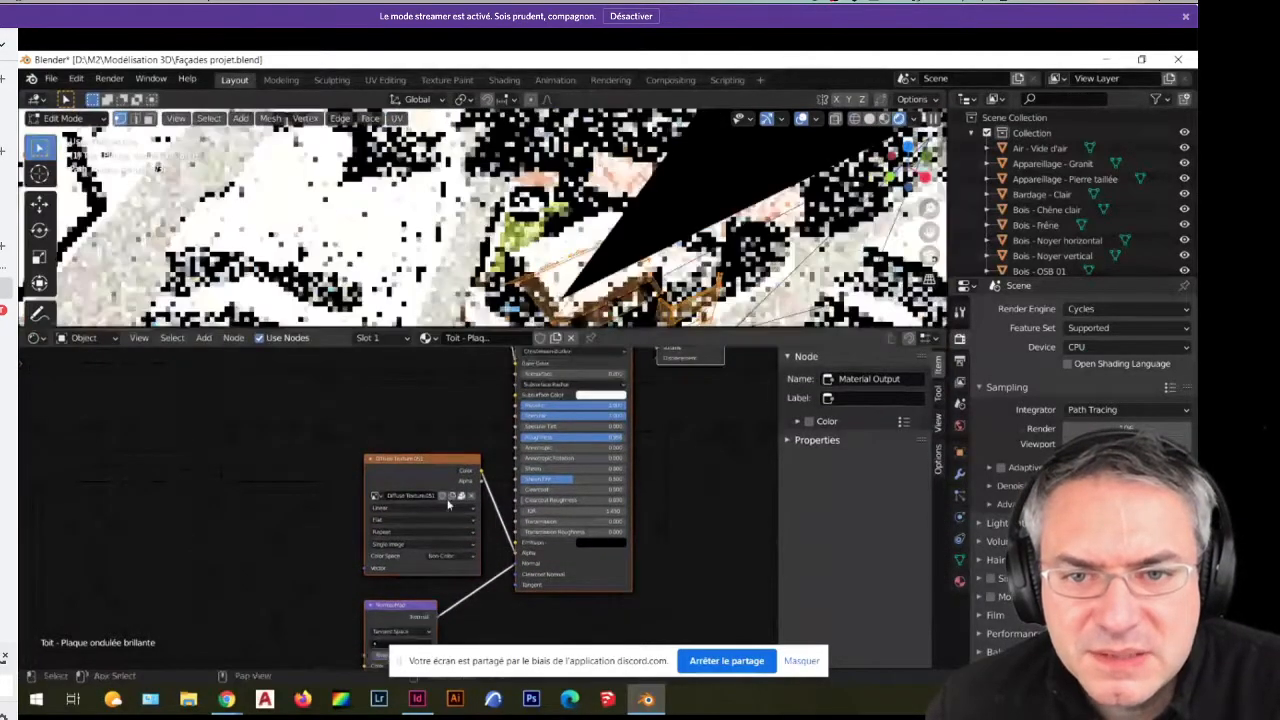
scroll(448, 505, up, 2)
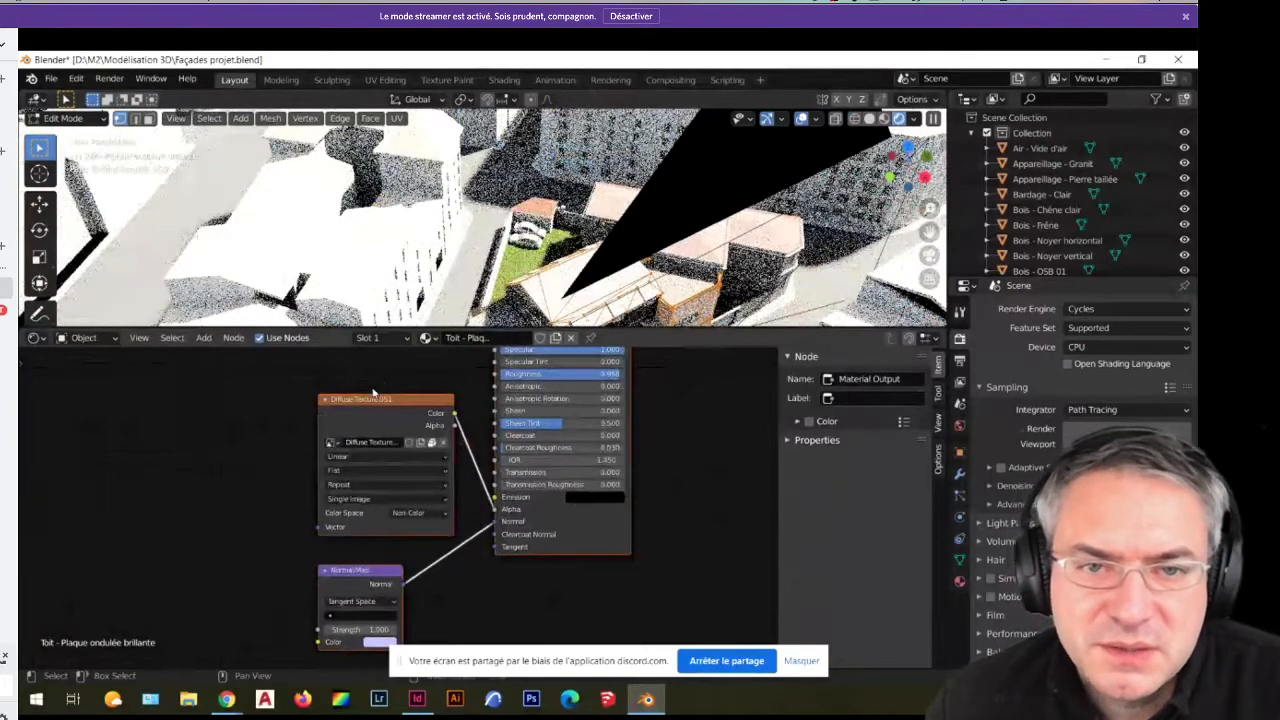
drag(371, 402, 352, 396)
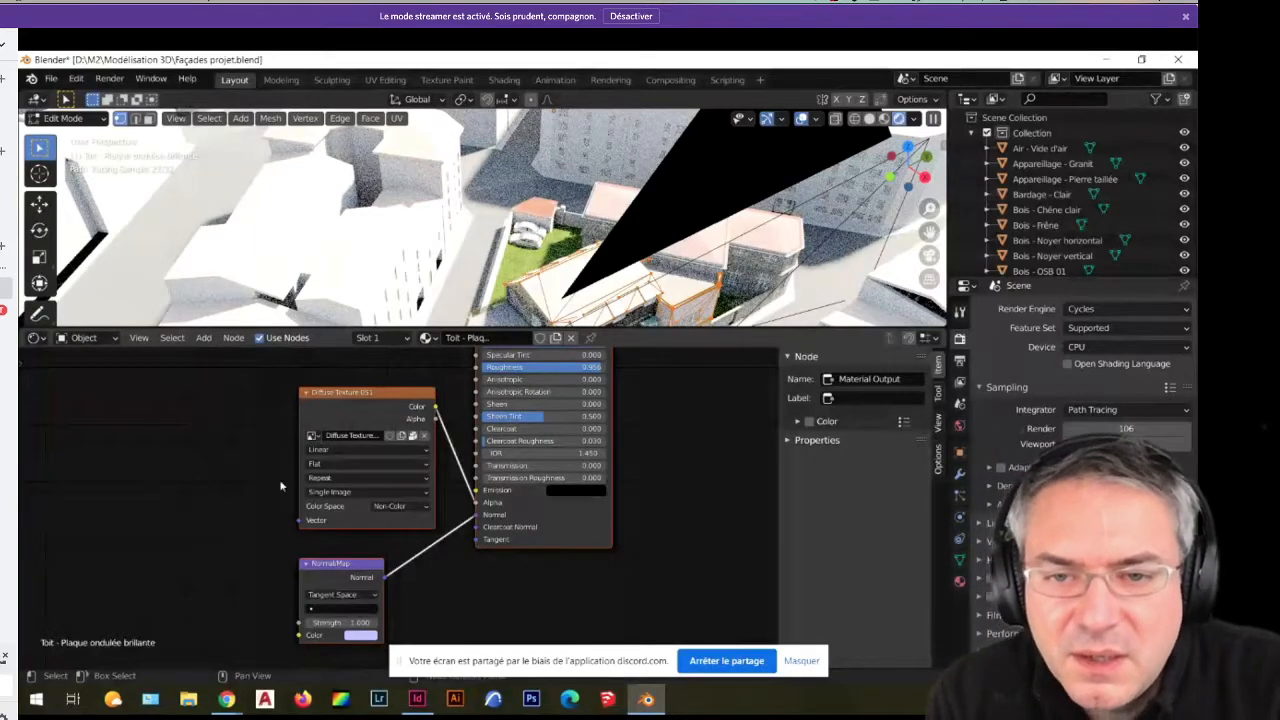
Disconnect the non-color image texture from the Principled BSDF's Alpha input and delete that texture node.
click(371, 397)
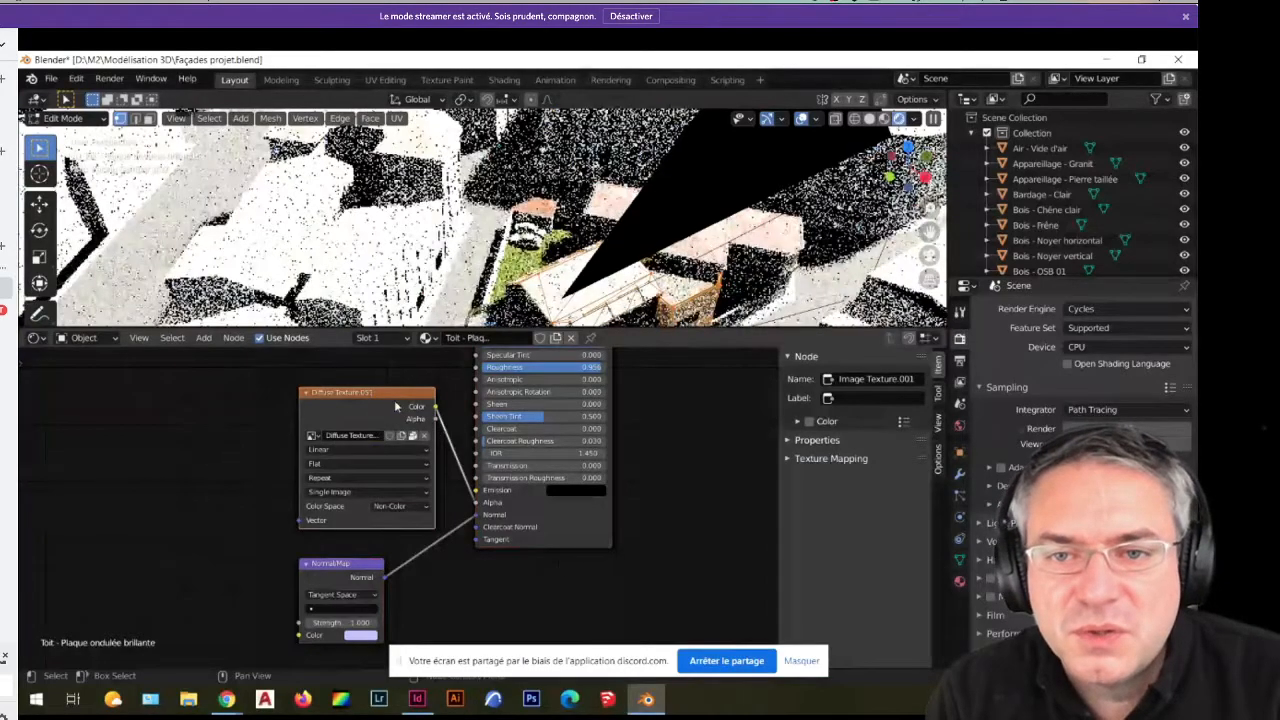
drag(476, 502, 451, 443)
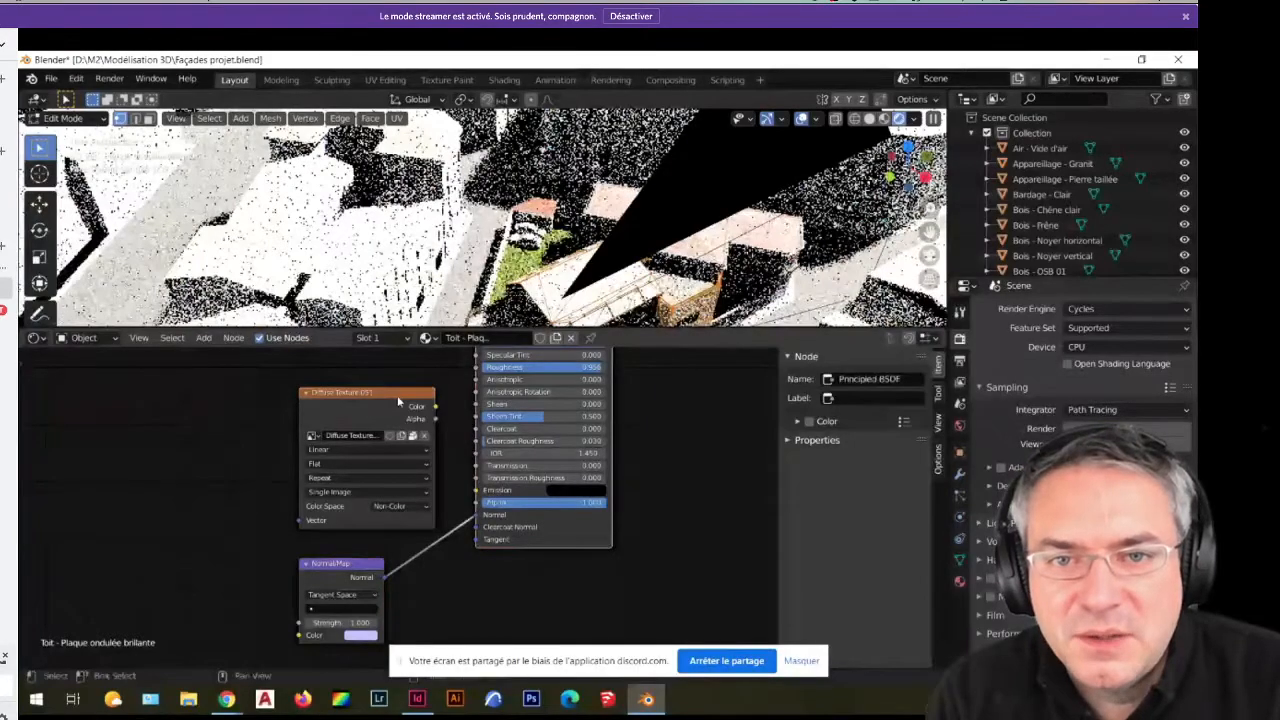
click(398, 400)
key(x)
Move the image texture node that feeds Base Color down beside the Principled BSDF.
scroll(440, 465, down, 2)
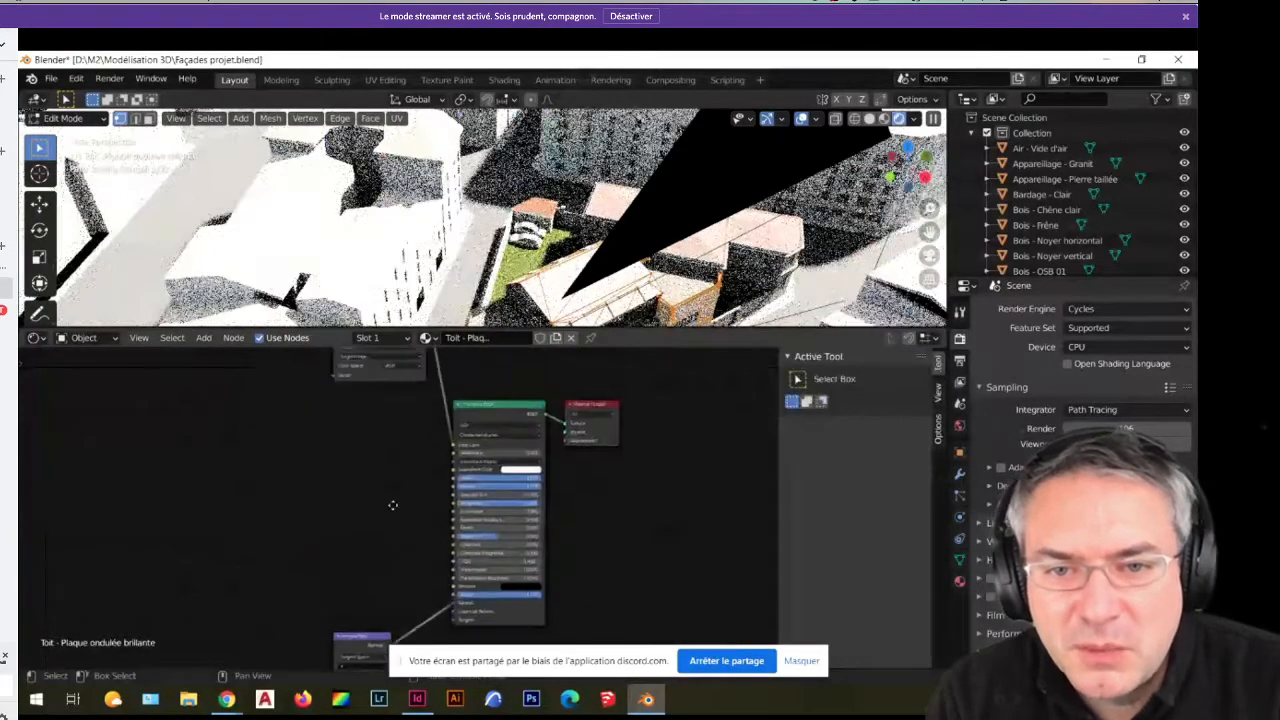
middle_drag(393, 507, 391, 557)
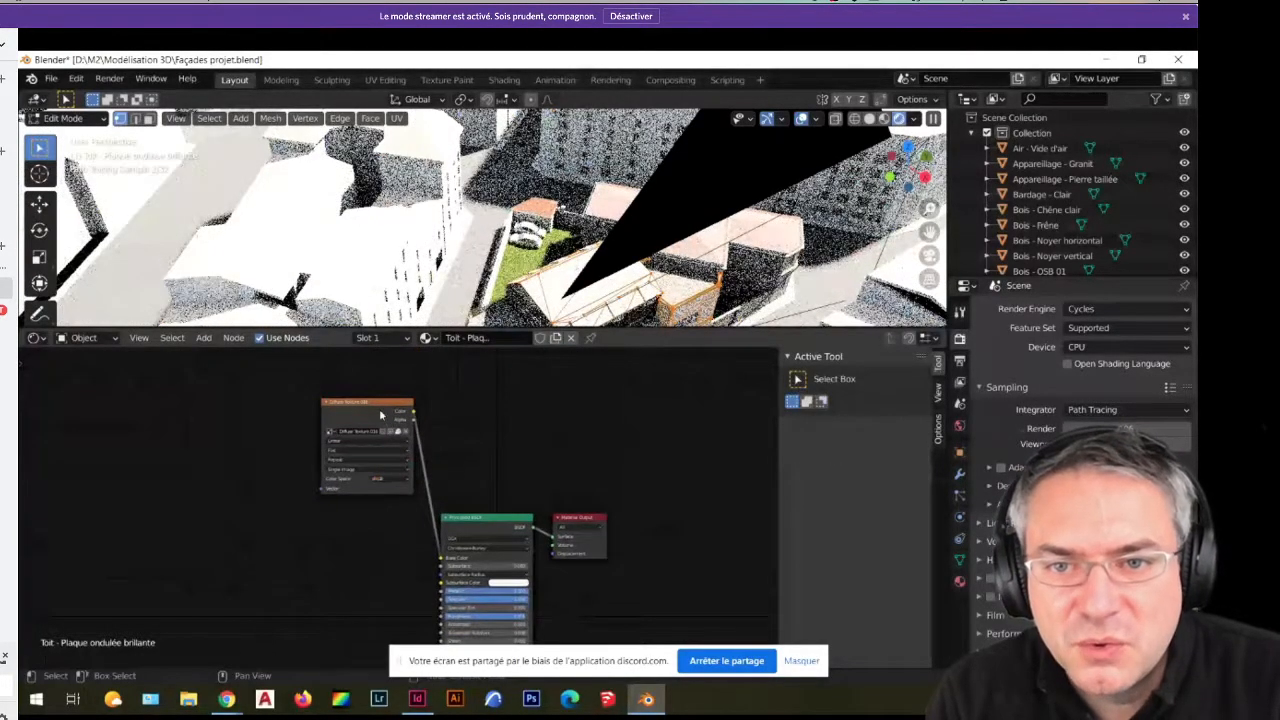
drag(380, 414, 329, 554)
Disconnect the Normal Map from the Principled BSDF's Normal input and delete the Normal Map node.
middle_drag(329, 554, 398, 357)
scroll(450, 470, up, 2)
mouse_move(451, 459)
mouse_down()
mouse_move(518, 426)
mouse_move(457, 457)
mouse_up()
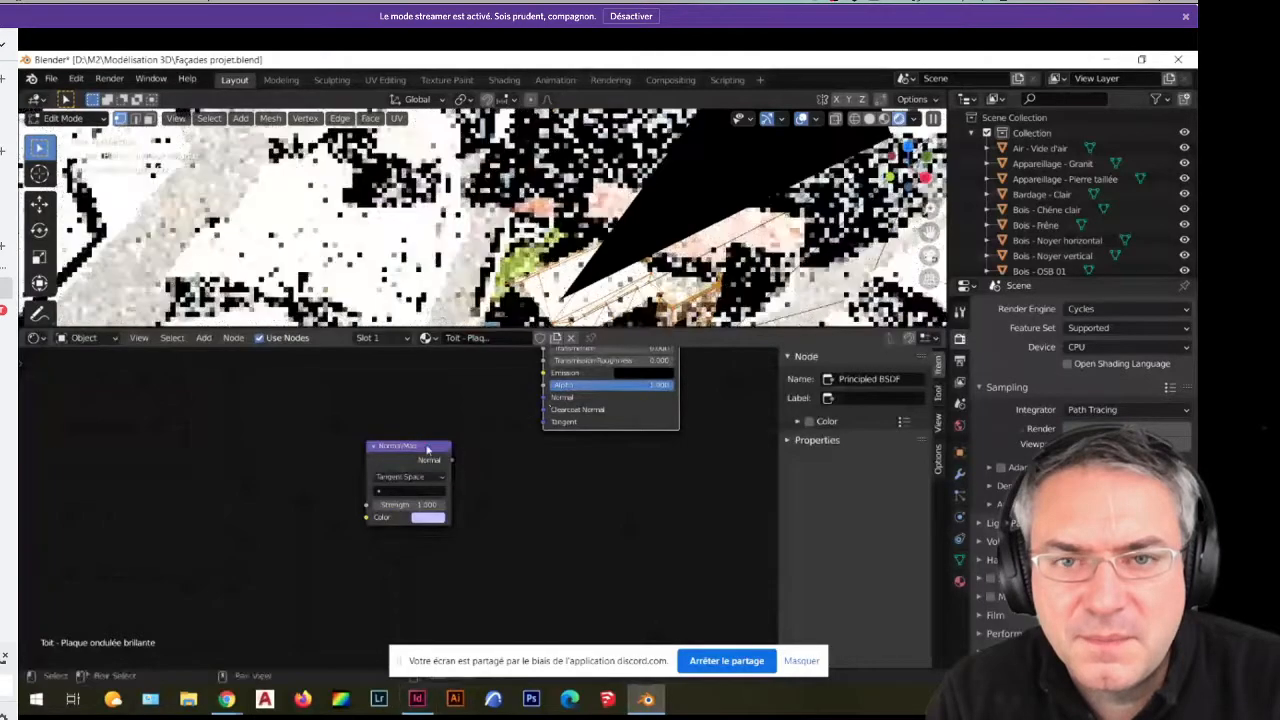
right_click(427, 450)
click(428, 444)
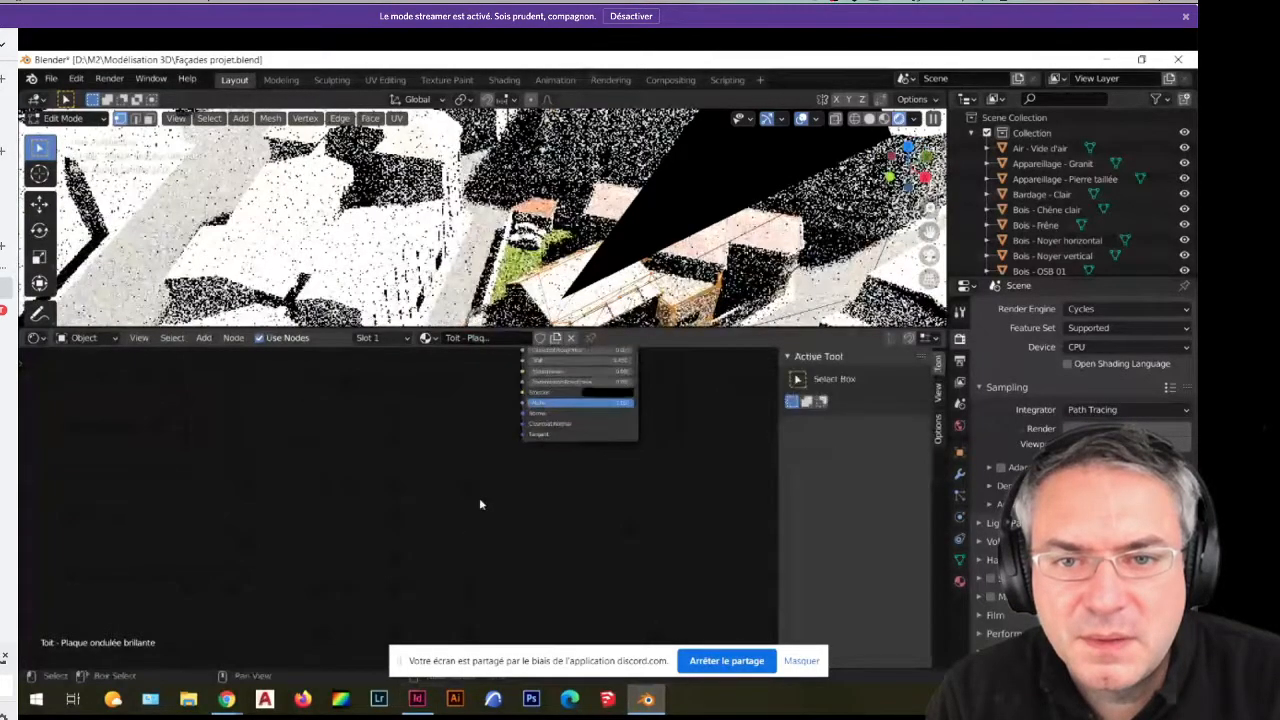
Shift the remaining image texture node slightly upward, level with the Principled BSDF's upper part.
scroll(479, 497, down, 4)
scroll(502, 536, up, 2)
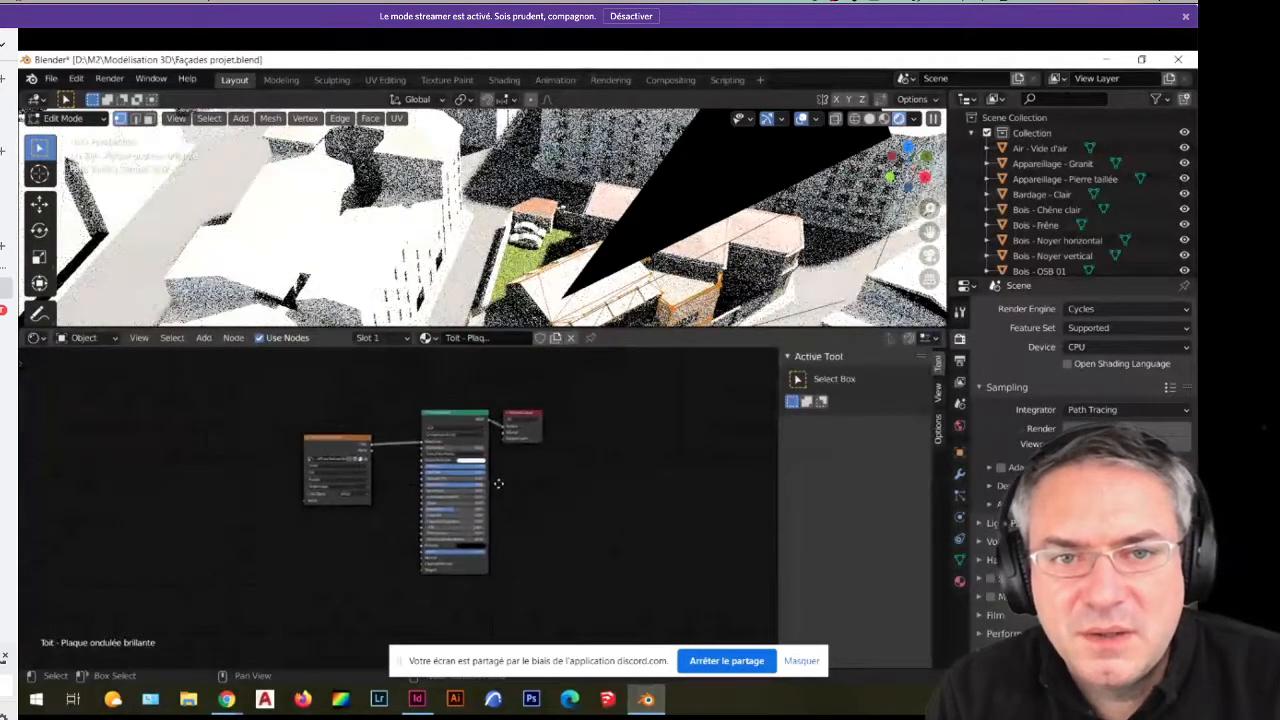
scroll(503, 536, up, 1)
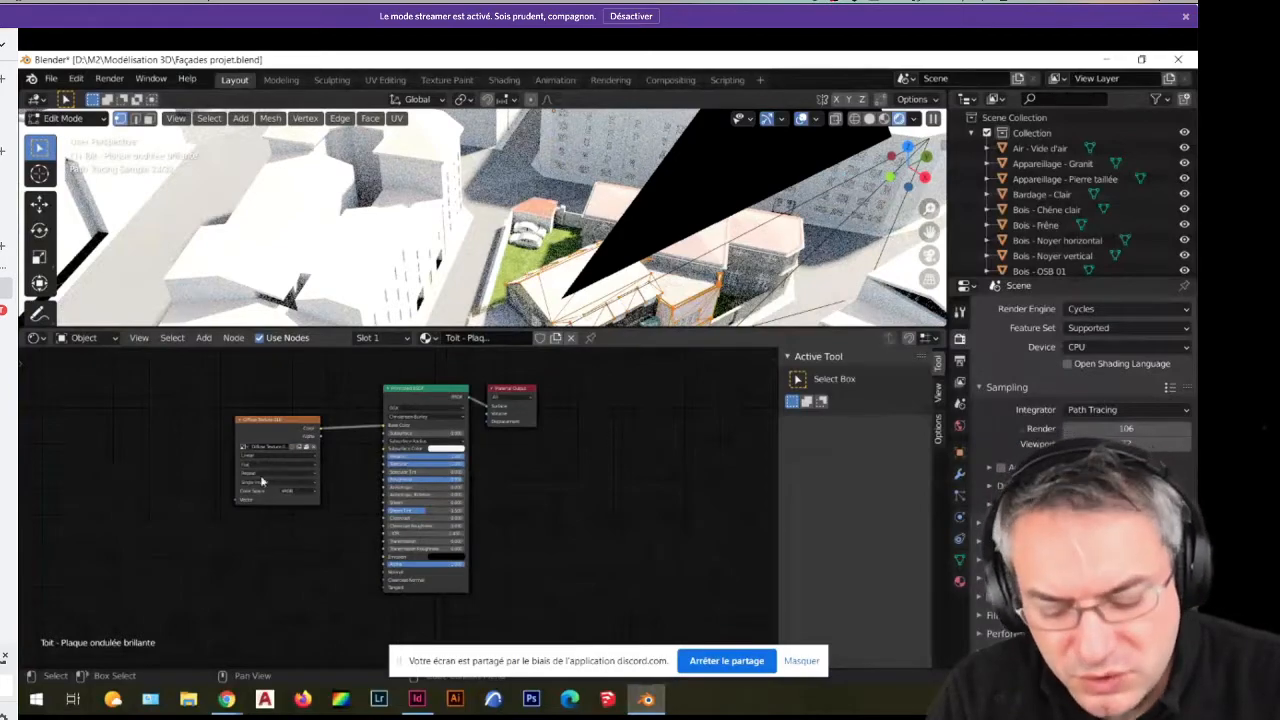
drag(278, 420, 286, 396)
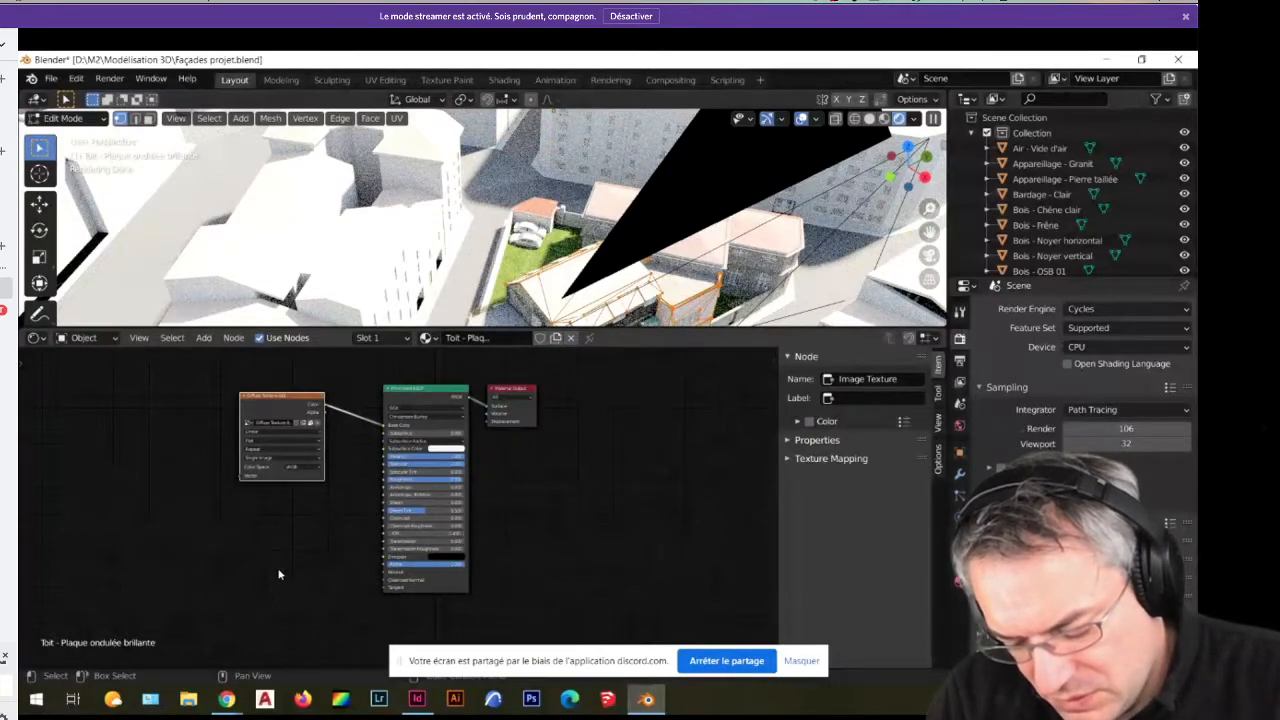
Return the roof object from Edit Mode to Object Mode.
middle_drag(484, 262, 505, 256)
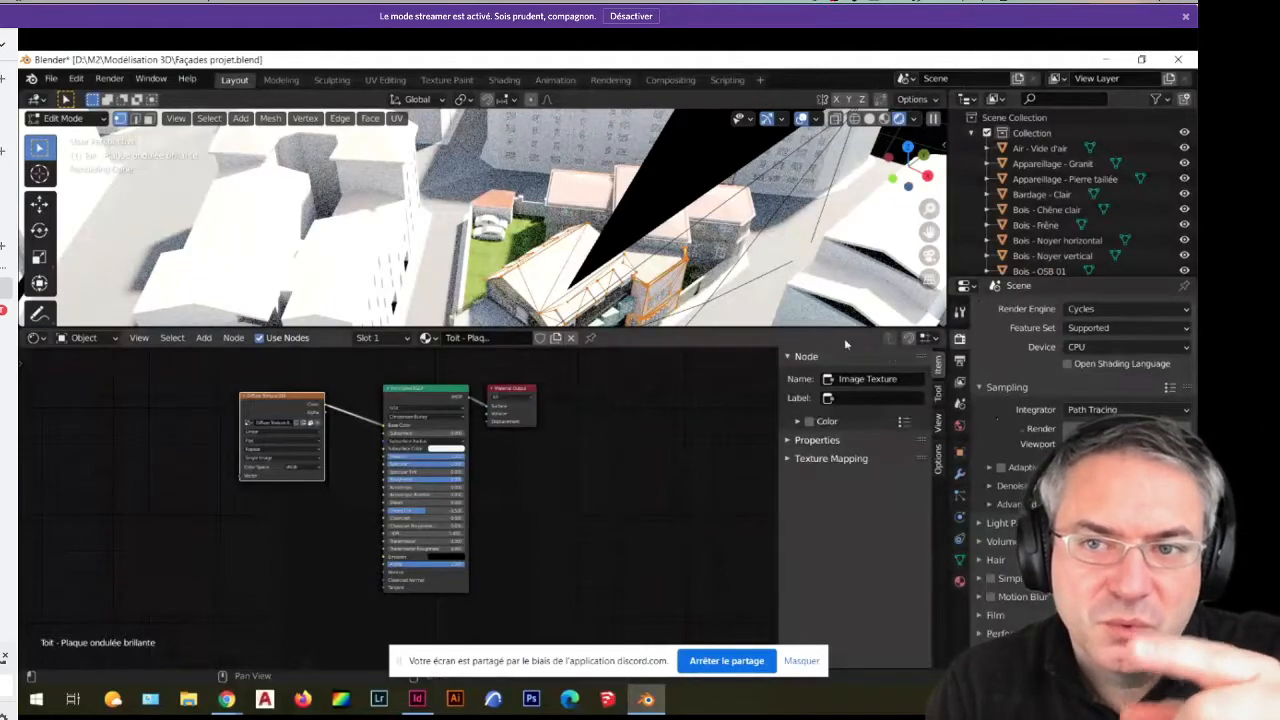
click(58, 120)
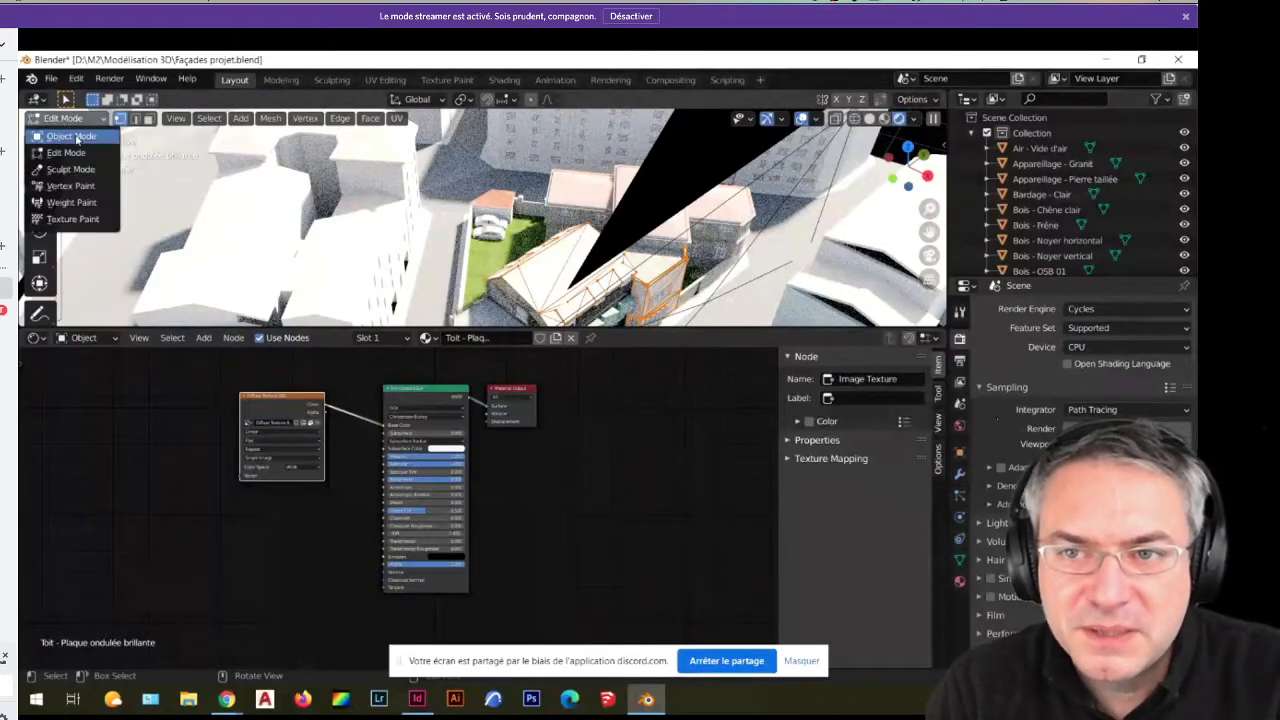
click(62, 132)
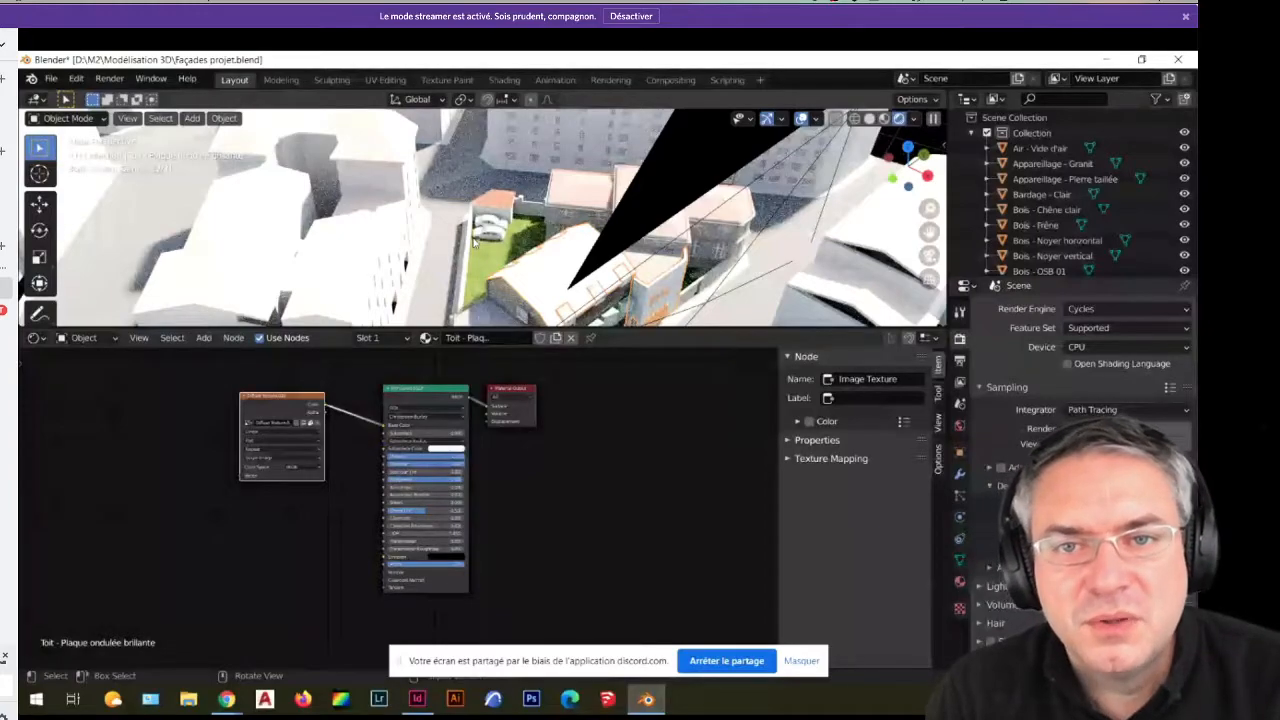
Examine the Cycles-rendered city model and the project building's roof from another side.
scroll(489, 267, down, 1)
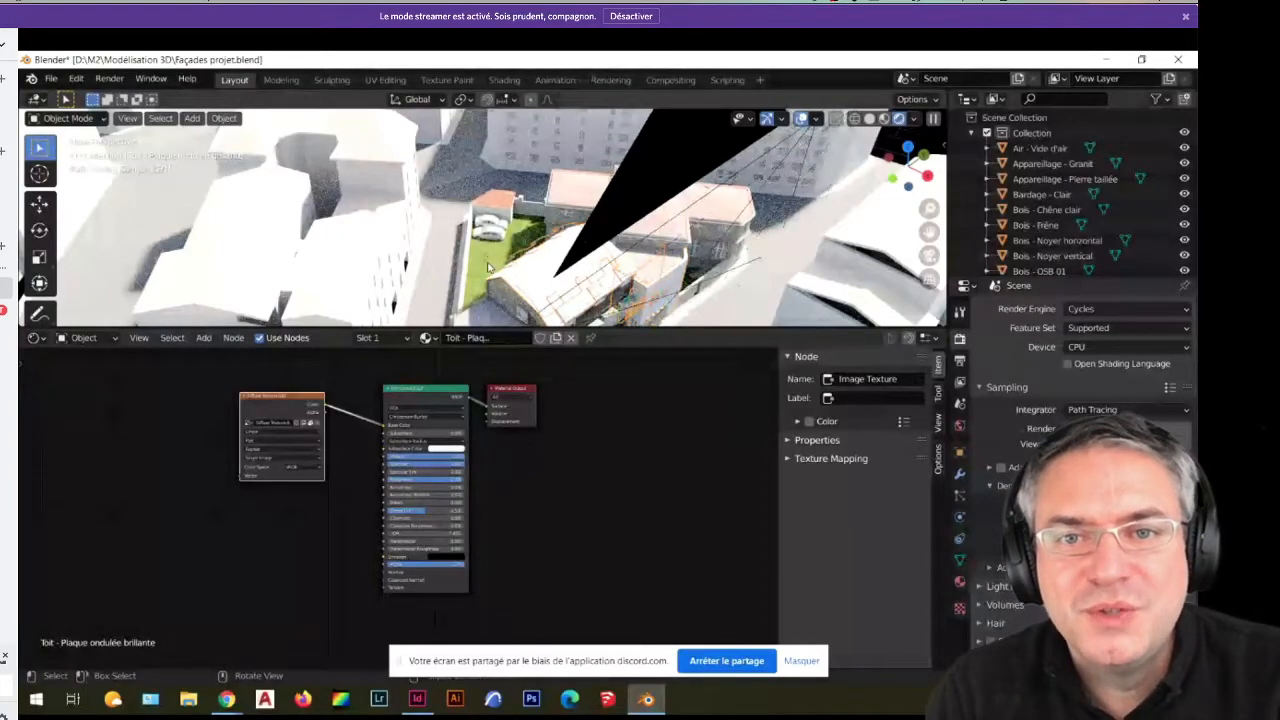
scroll(445, 265, down, 3)
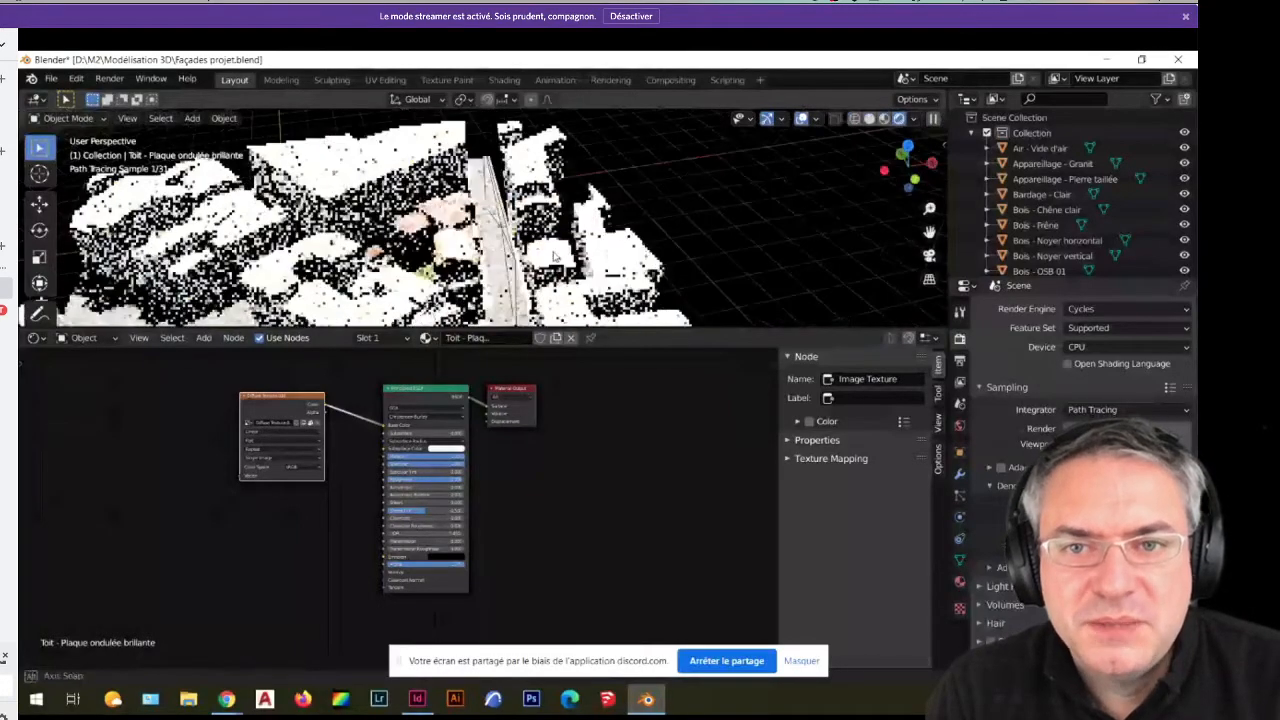
middle_drag(446, 263, 315, 248)
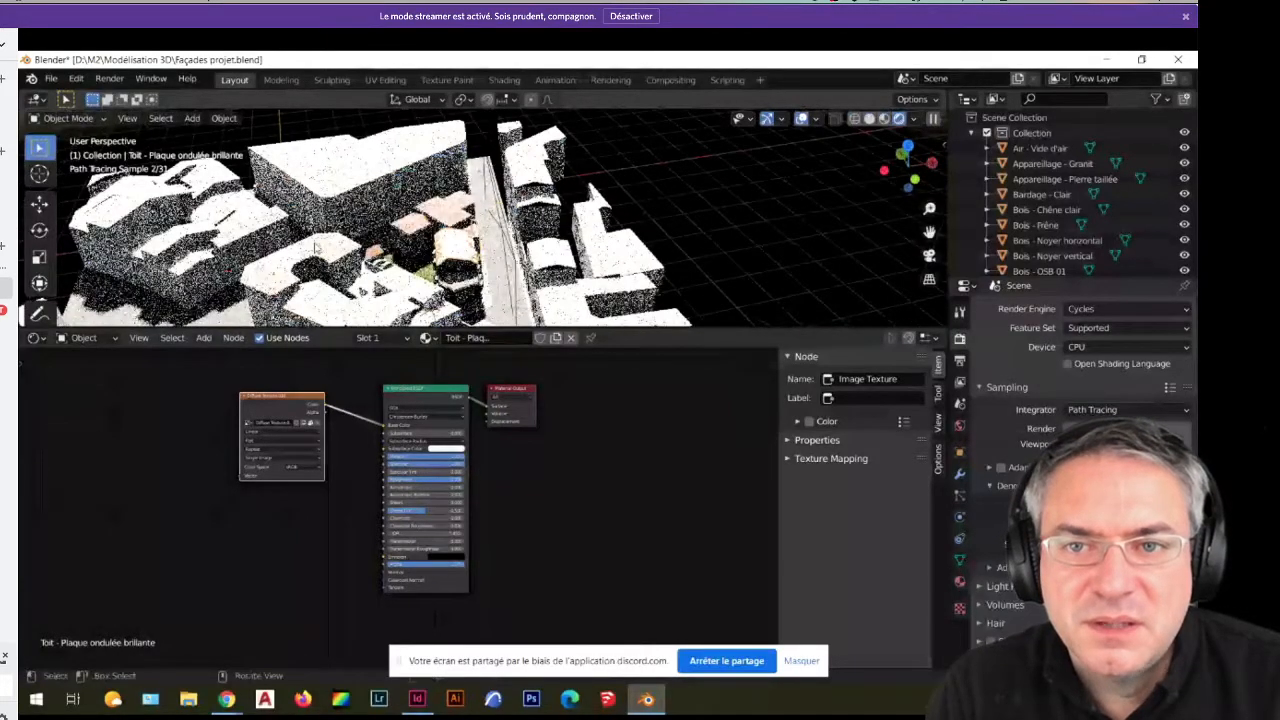
scroll(315, 248, up, 2)
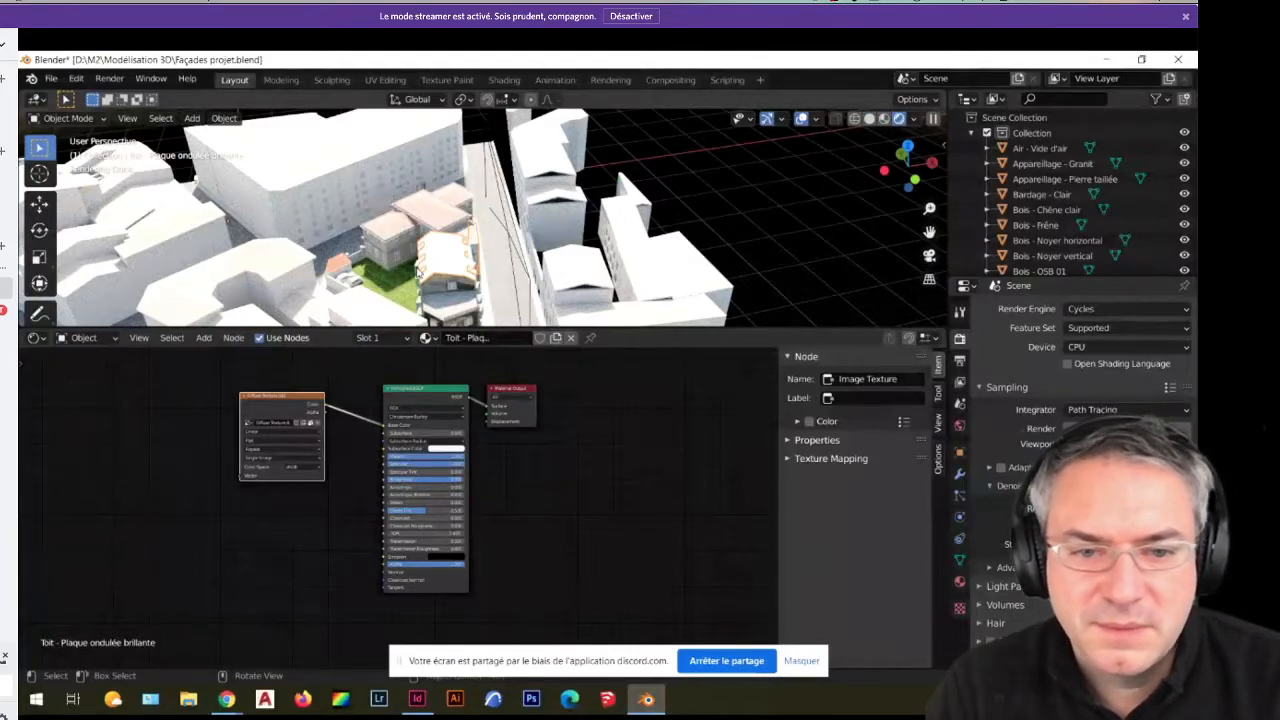
middle_drag(386, 248, 418, 252)
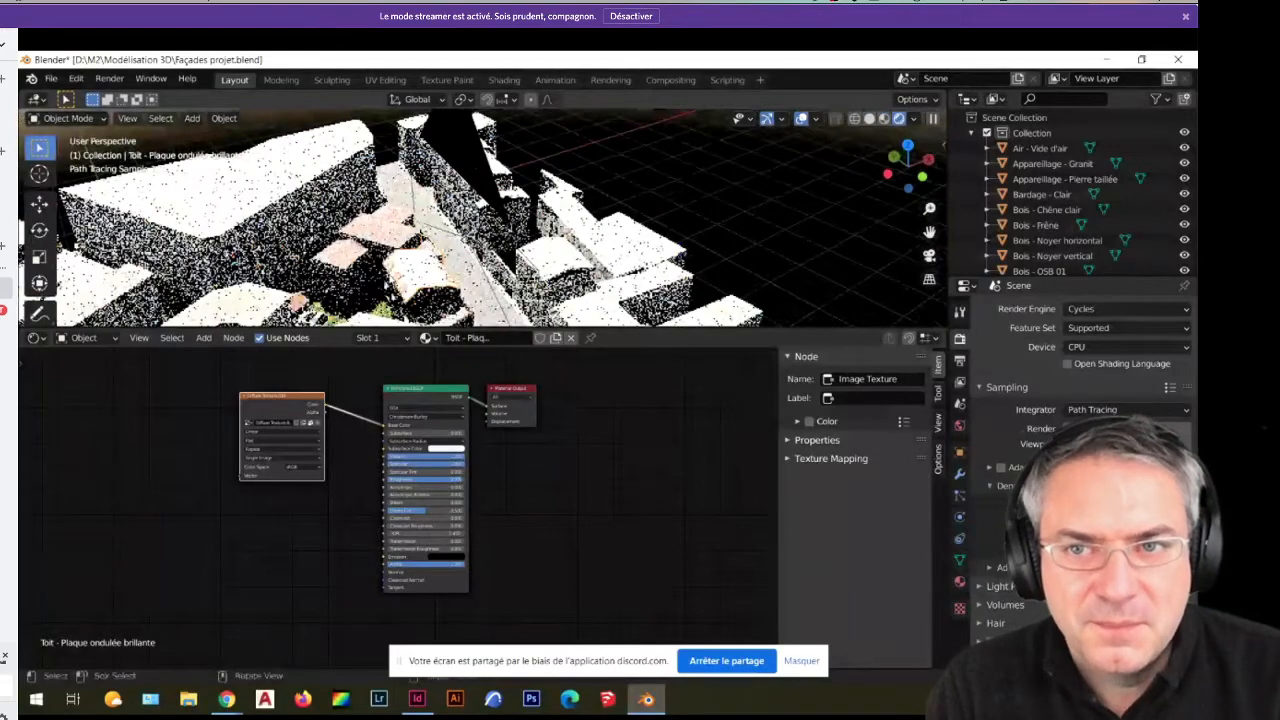
Enlarge the 3D viewport above the node editor to examine more of the Cycles-rendered city model.
middle_drag(388, 283, 372, 287)
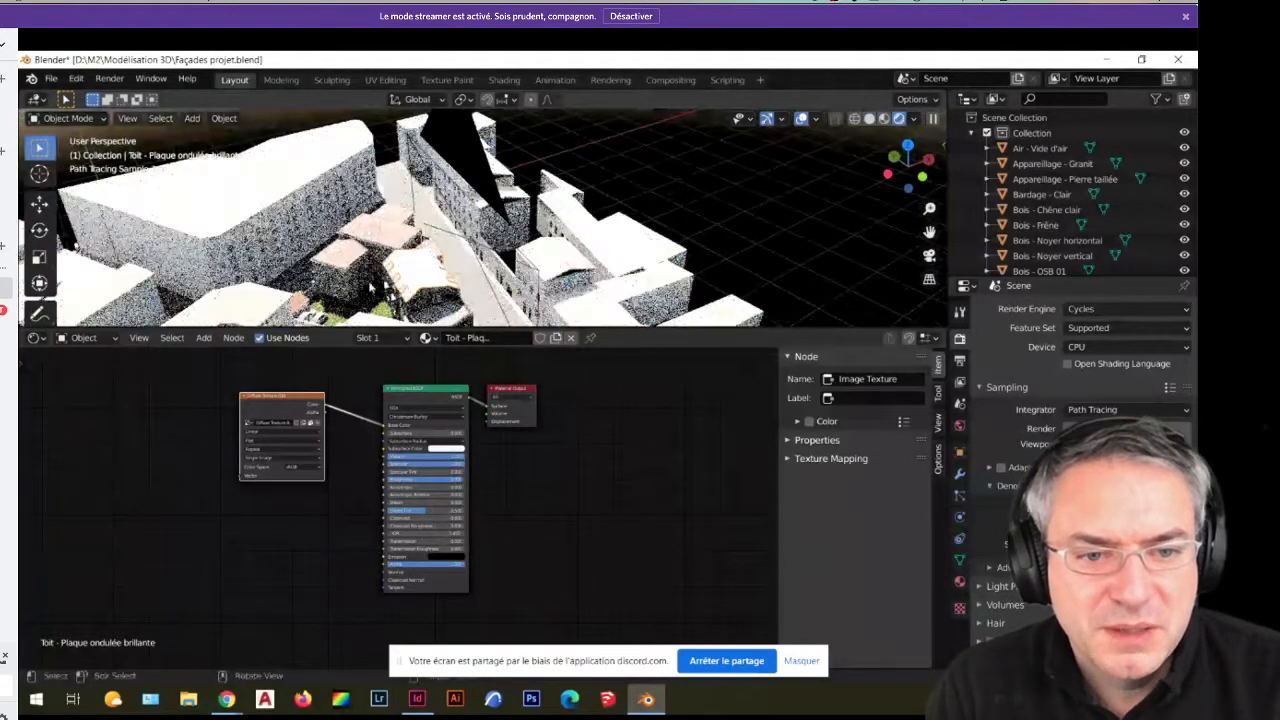
drag(467, 331, 410, 446)
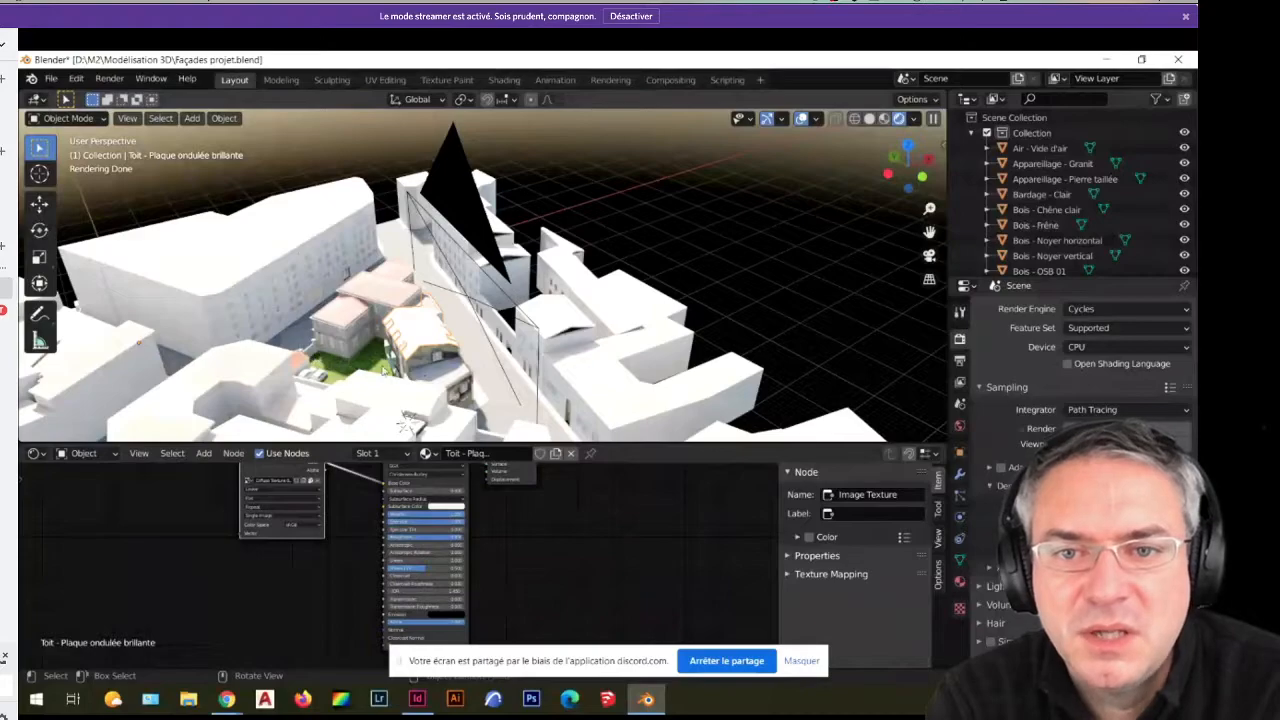
scroll(383, 370, up, 1)
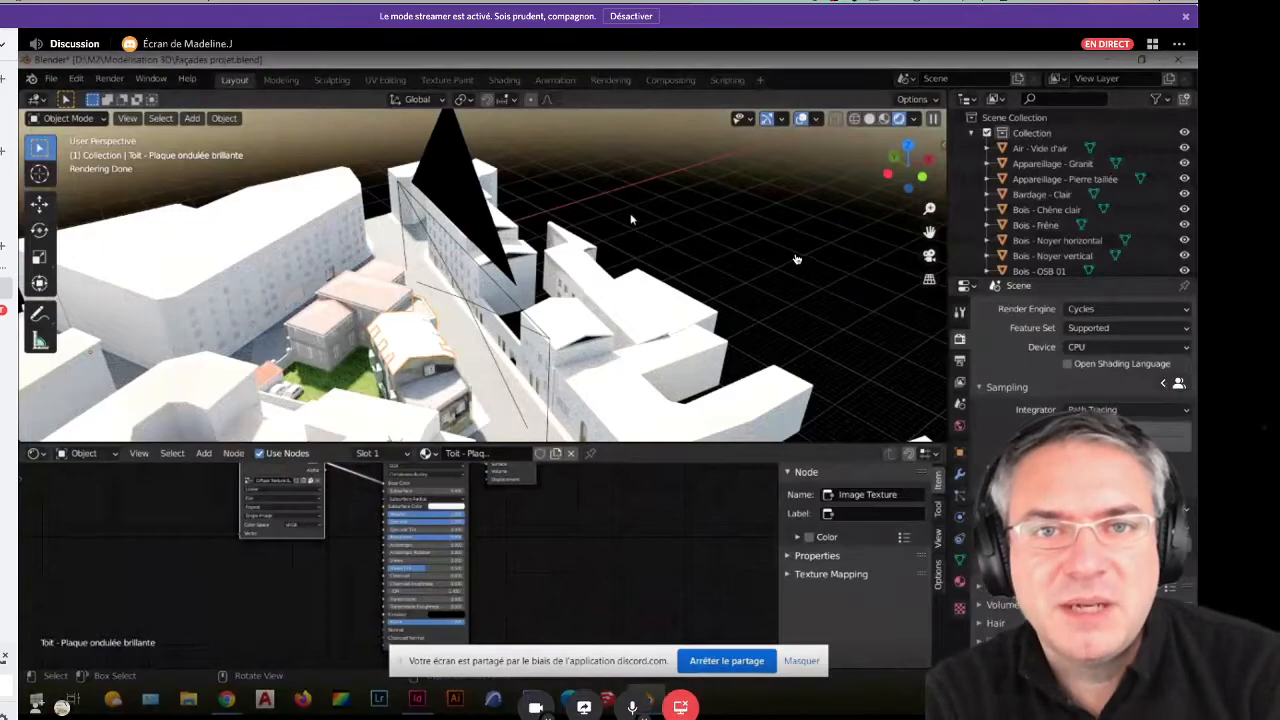
Bring the local Blender window with Façades projet.blend fully into view and switch its viewport to Solid shading.
drag(898, 13, 0, 12)
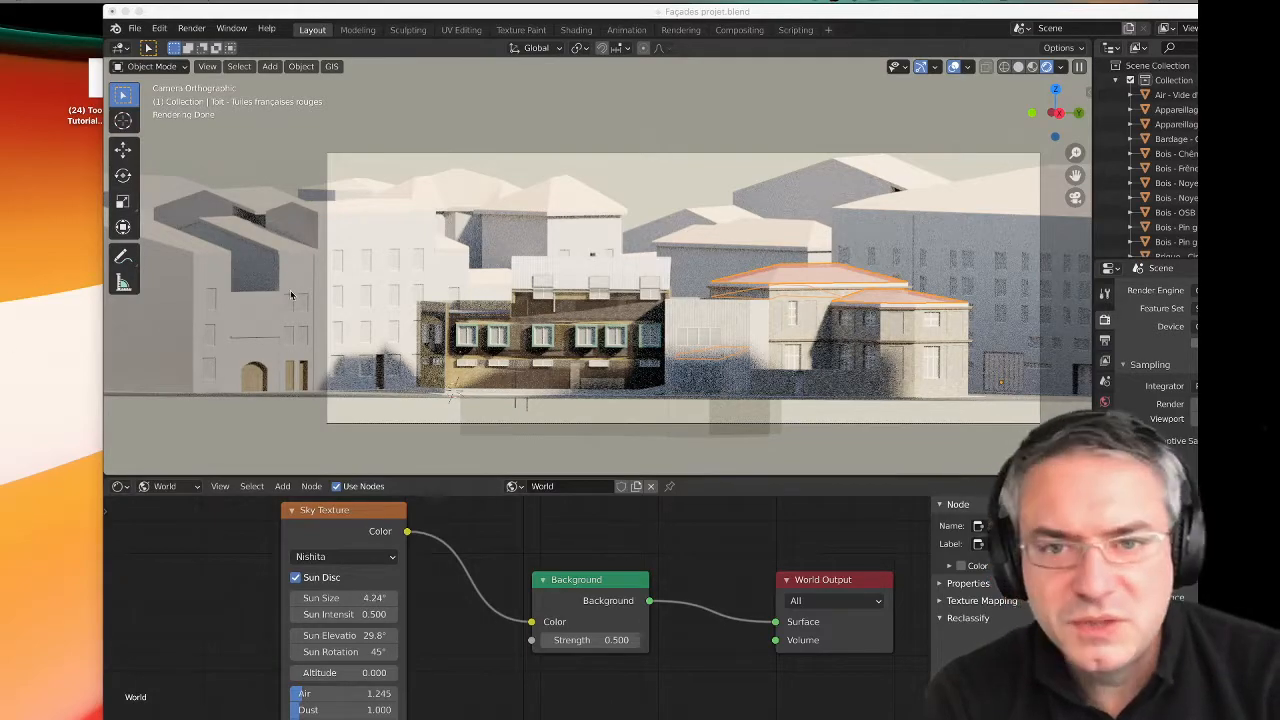
drag(400, 12, 297, 12)
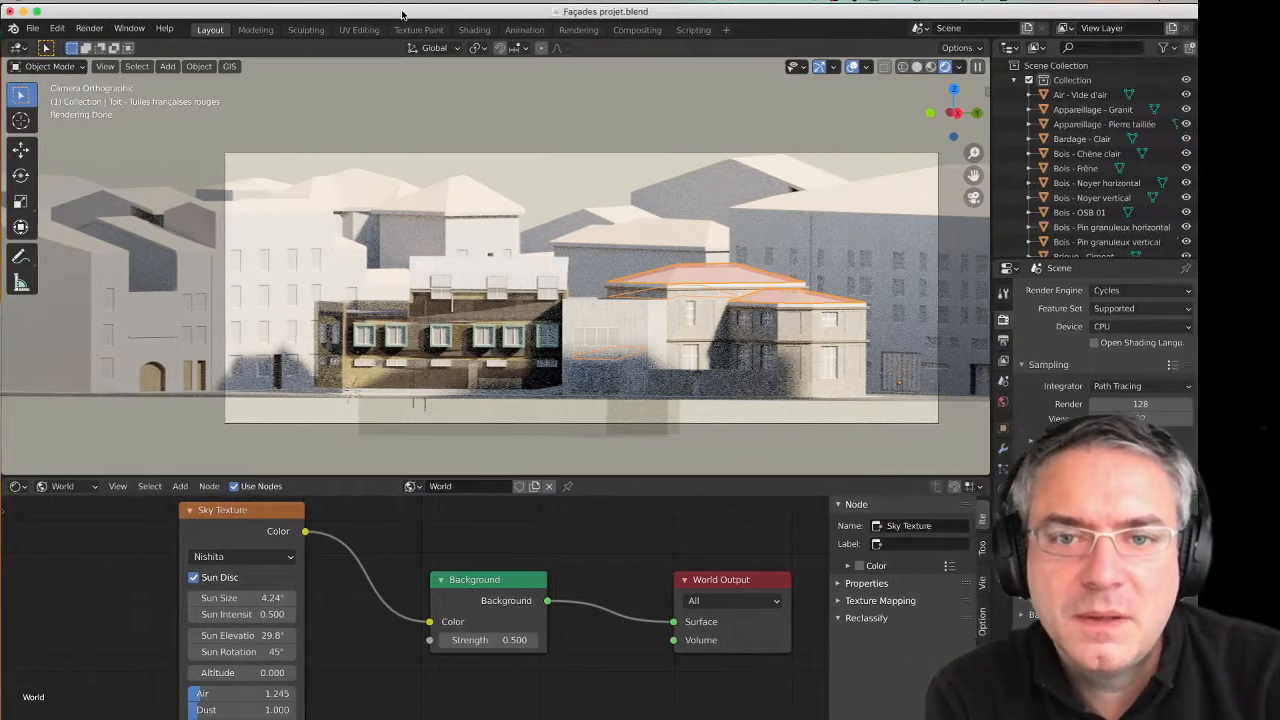
mouse_move(527, 286)
middle_down()
mouse_move(491, 270)
mouse_move(503, 290)
middle_up()
scroll(491, 270, up, 10)
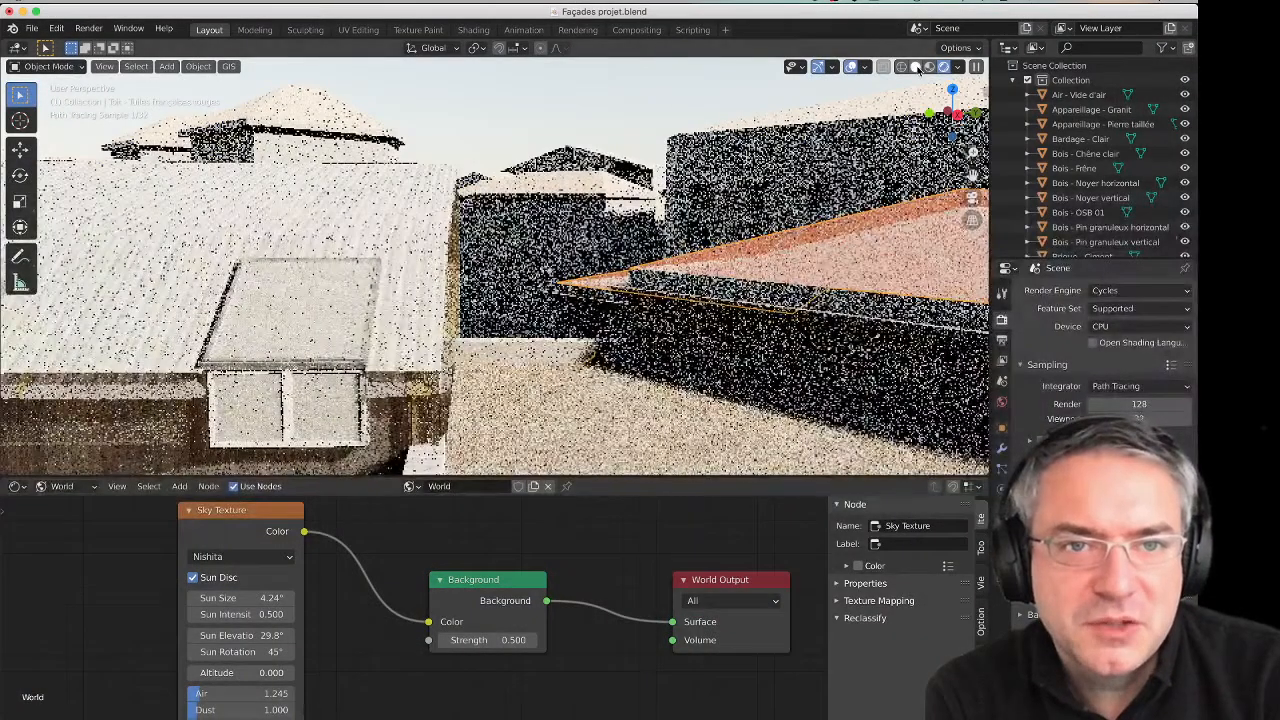
click(916, 67)
Select the project building's Bois - Noyer vertical wall object and enlarge the 3D viewport around its roof terrace.
middle_drag(506, 237, 600, 262)
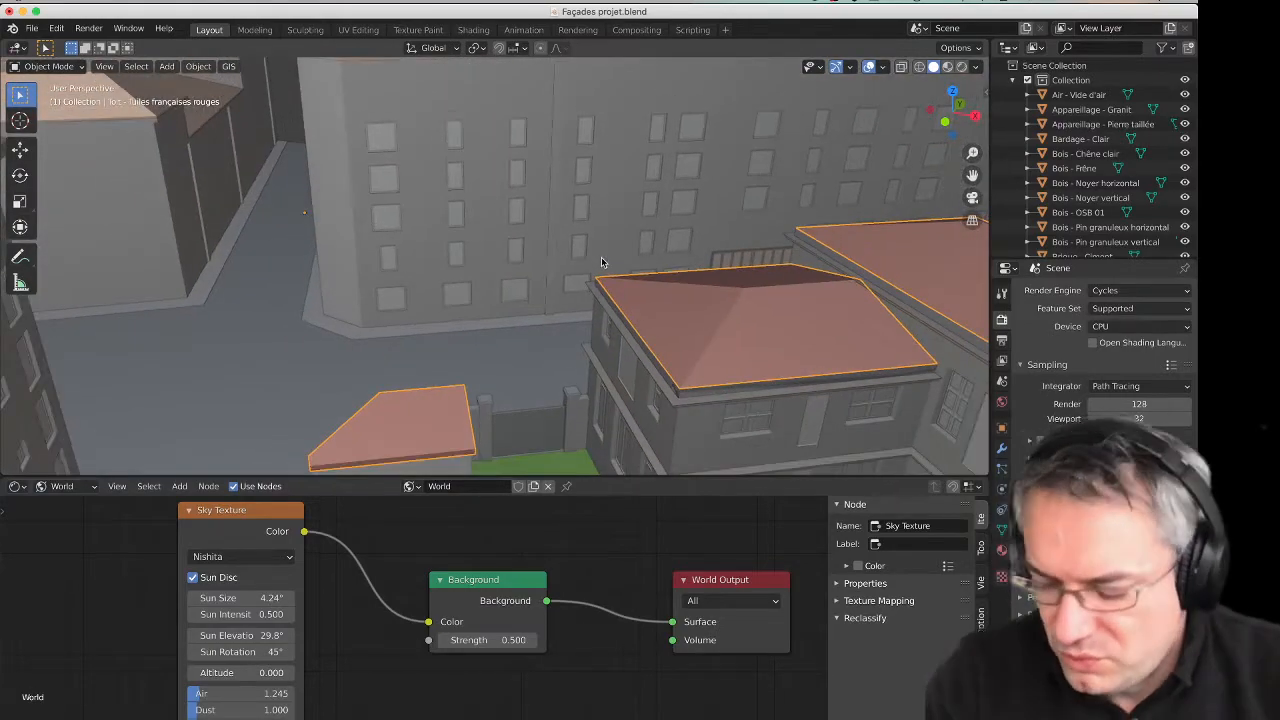
scroll(601, 257, down, 2)
scroll(602, 259, down, 8)
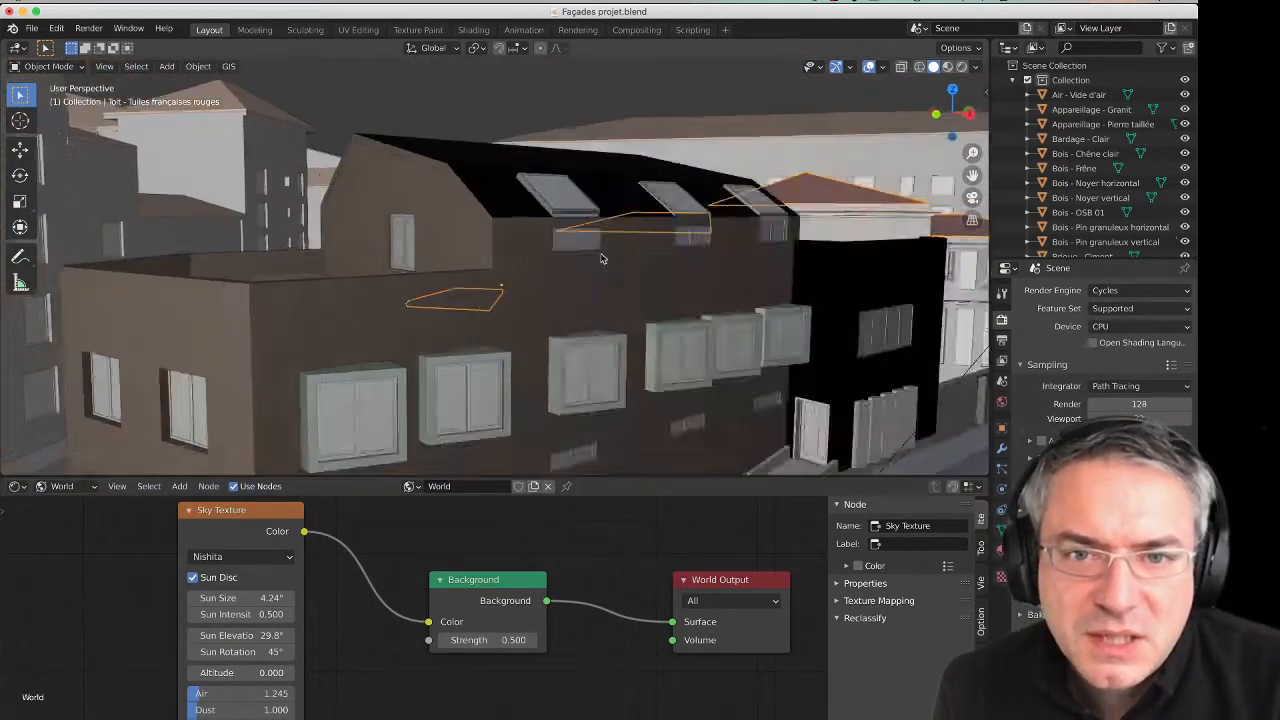
mouse_move(602, 259)
middle_down()
mouse_move(674, 239)
mouse_move(619, 250)
mouse_move(598, 240)
middle_up()
click(612, 252)
scroll(600, 240, down, 10)
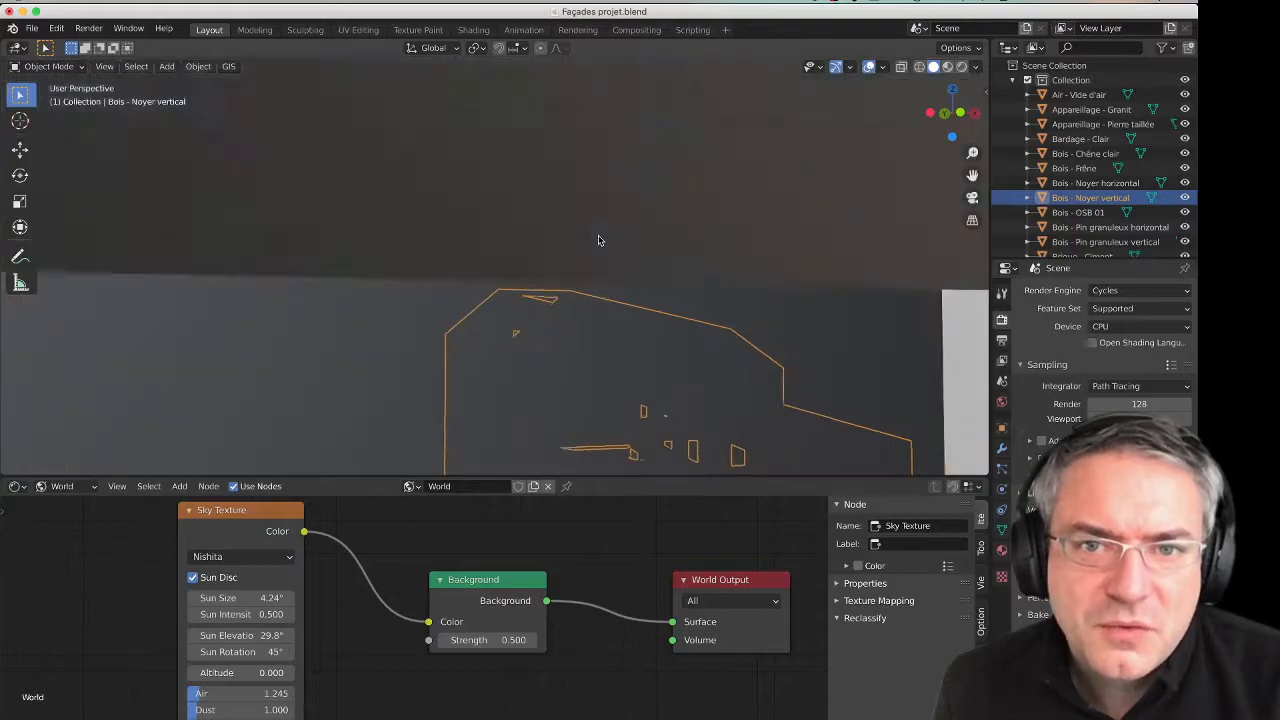
scroll(598, 240, left, 5)
scroll(598, 240, right, 5)
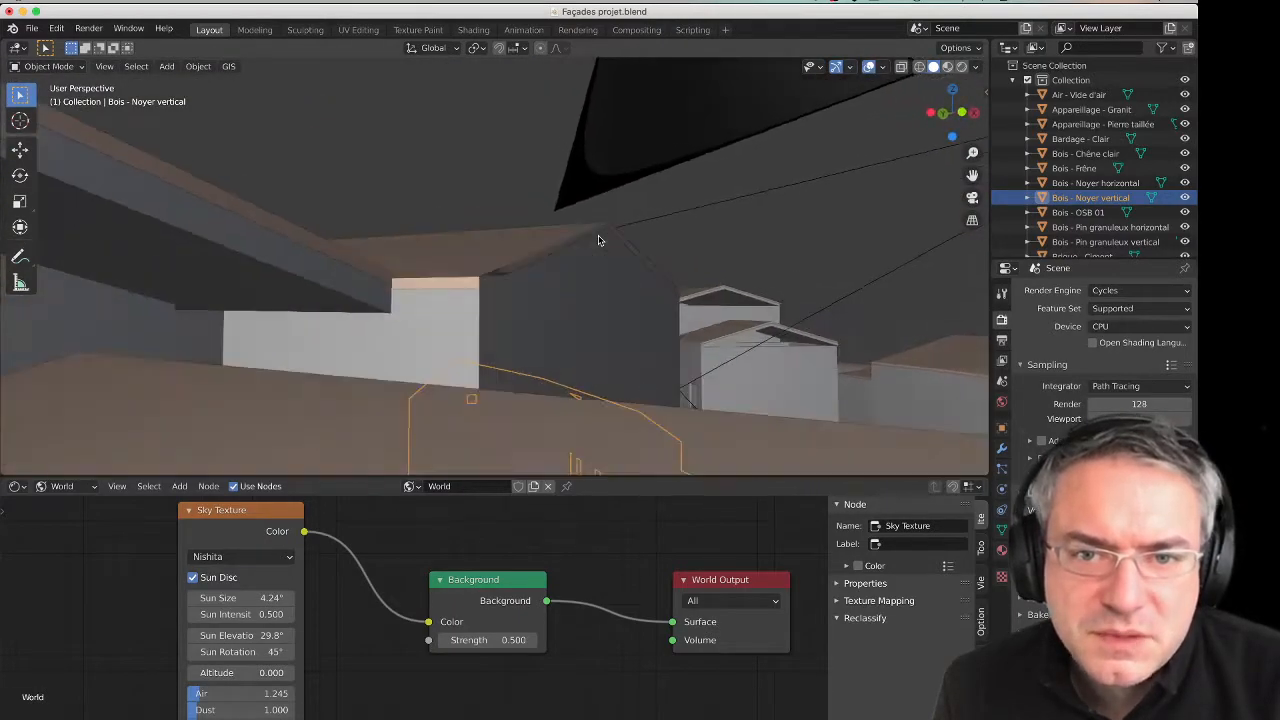
scroll(598, 240, up, 10)
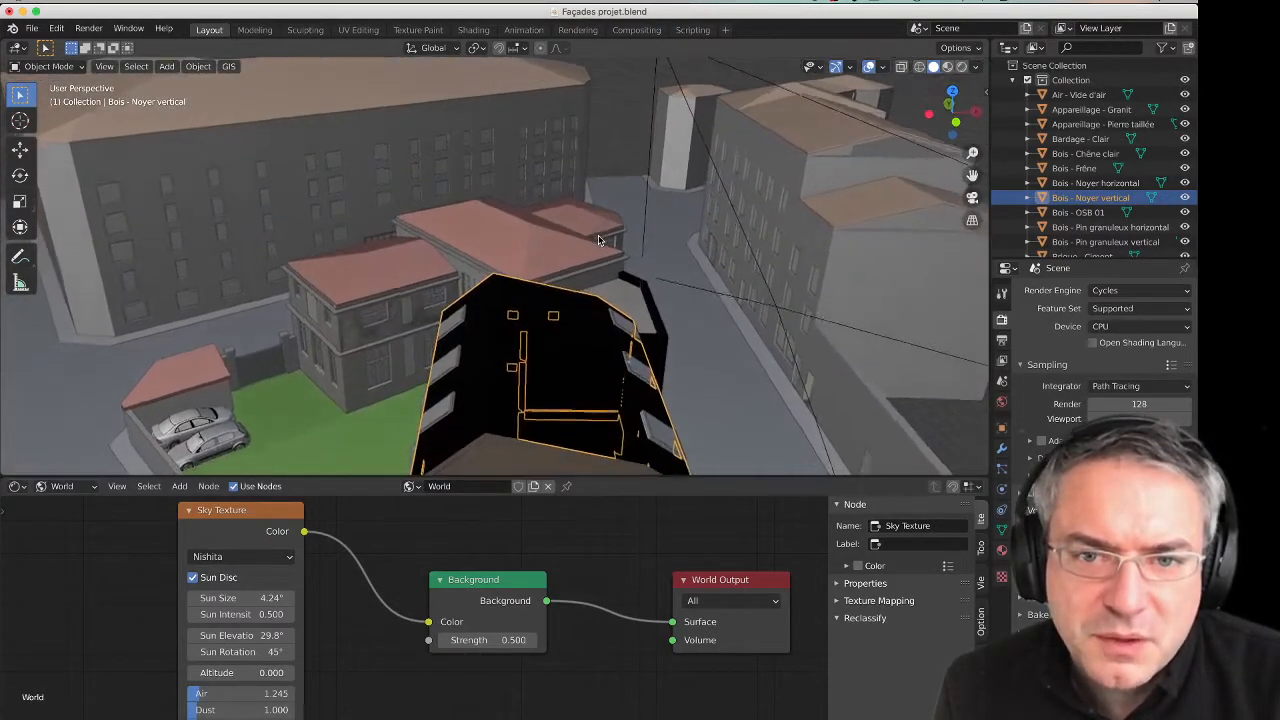
scroll(598, 240, up, 5)
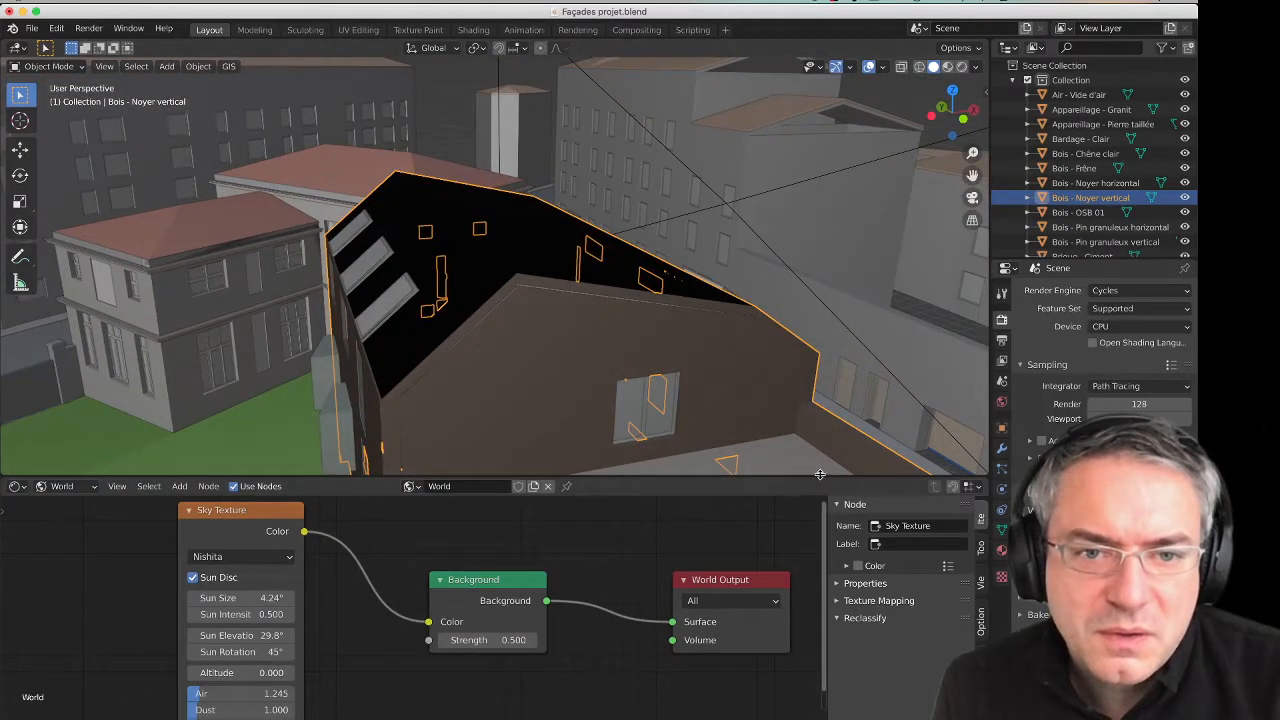
drag(820, 475, 790, 668)
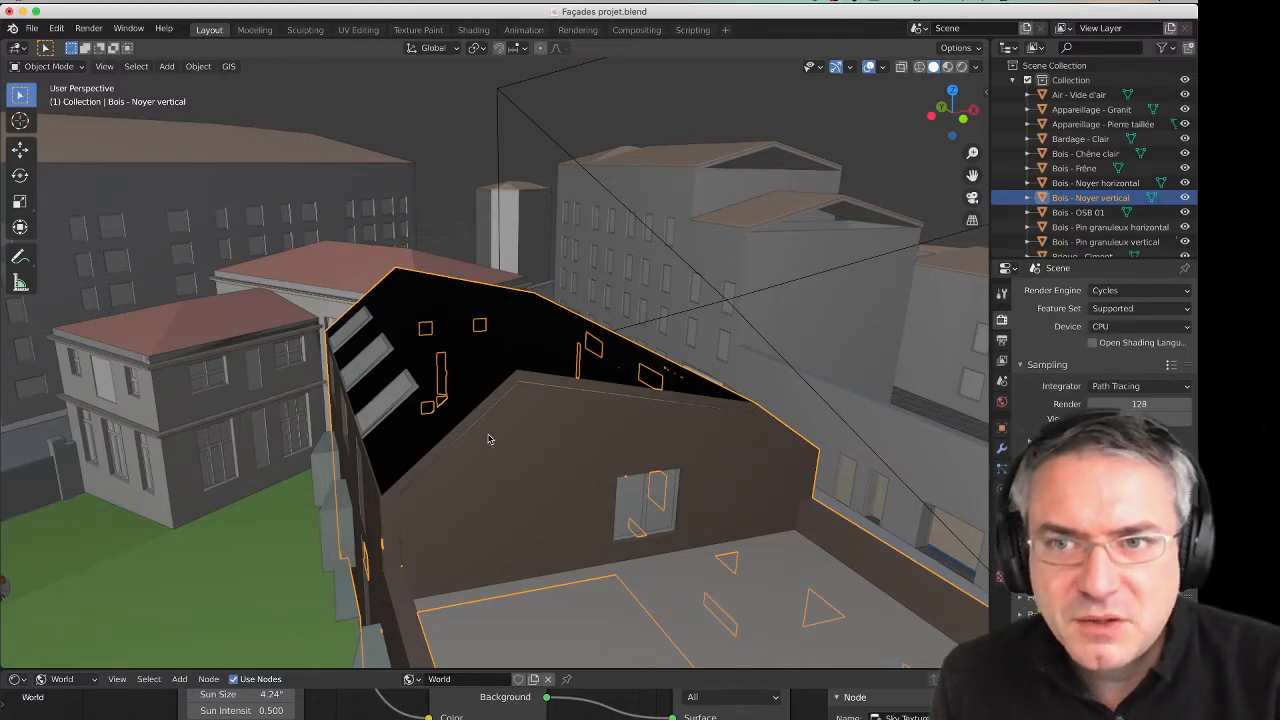
Enter Edit Mode on the walnut wall object and merge all its vertices by distance.
key(Tab)
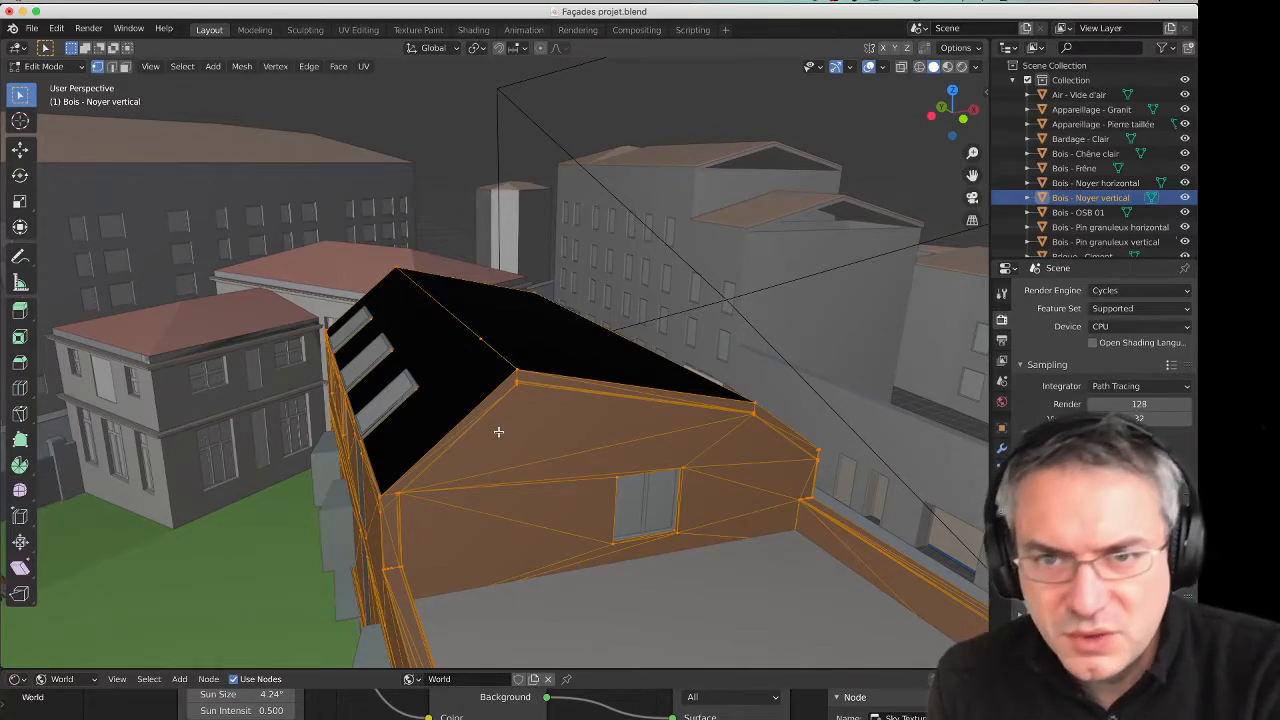
click(243, 66)
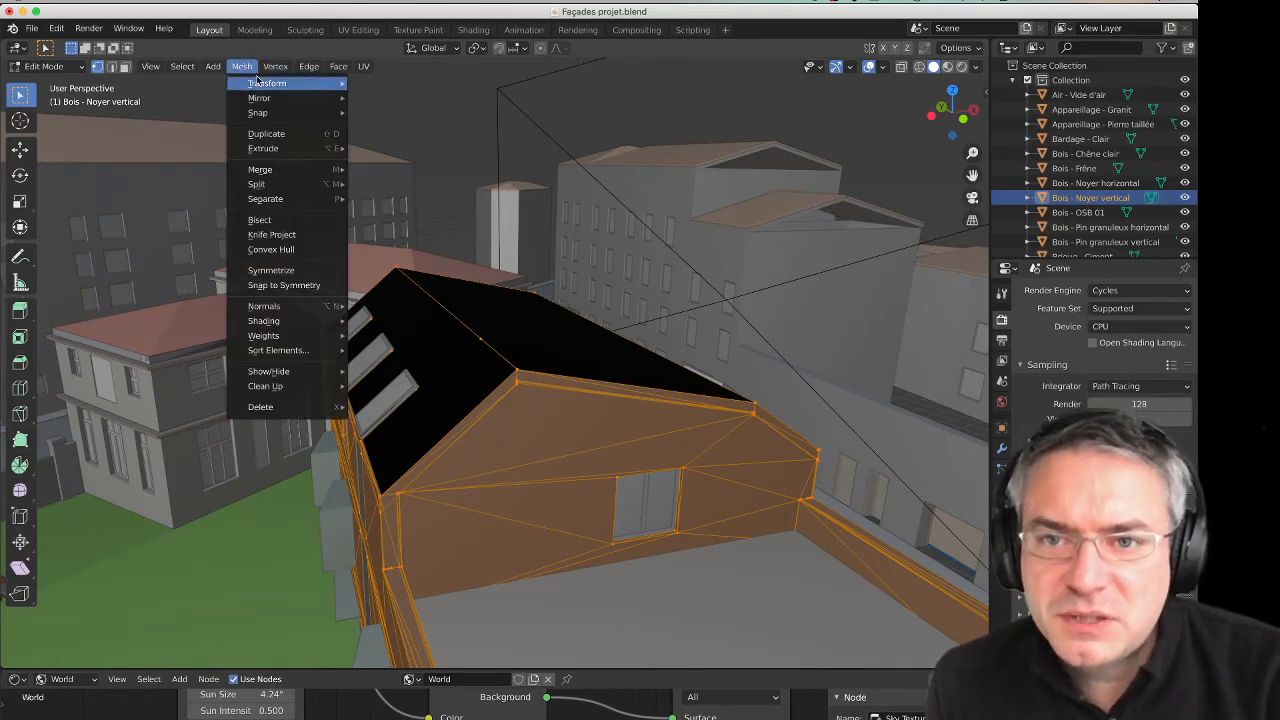
mouse_move(265, 84)
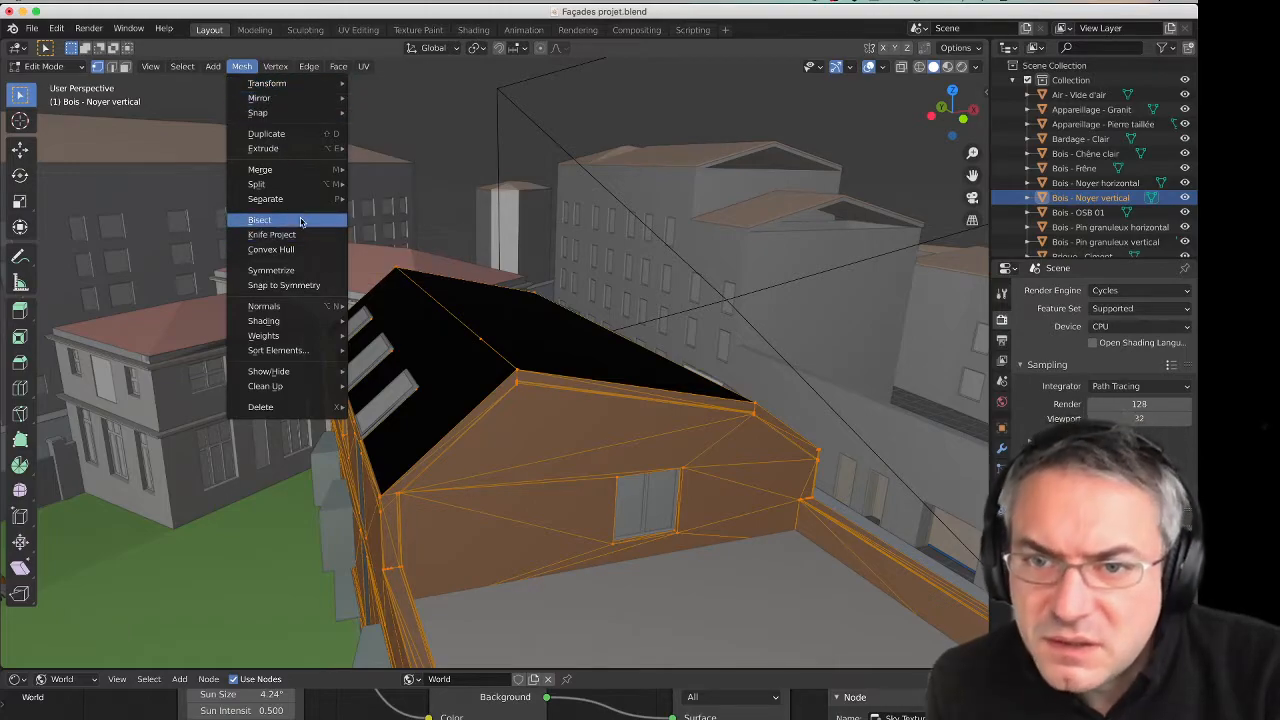
mouse_move(292, 170)
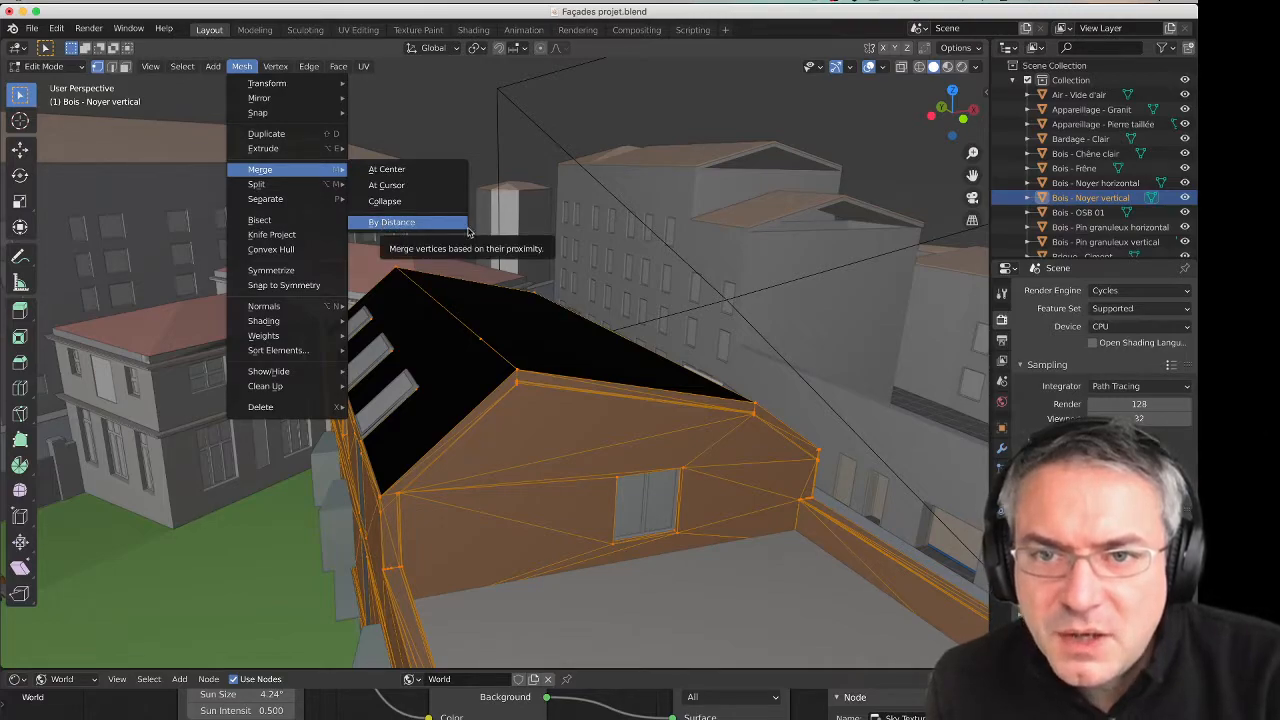
click(396, 225)
key(m)
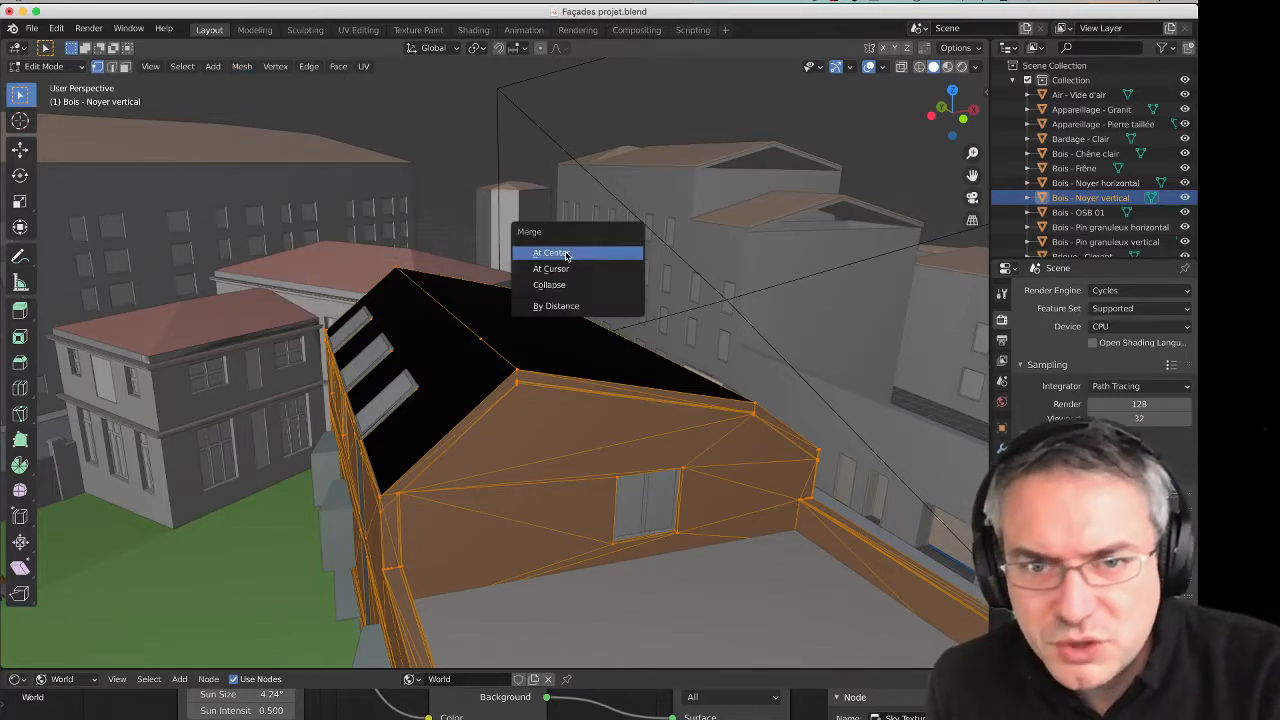
click(573, 308)
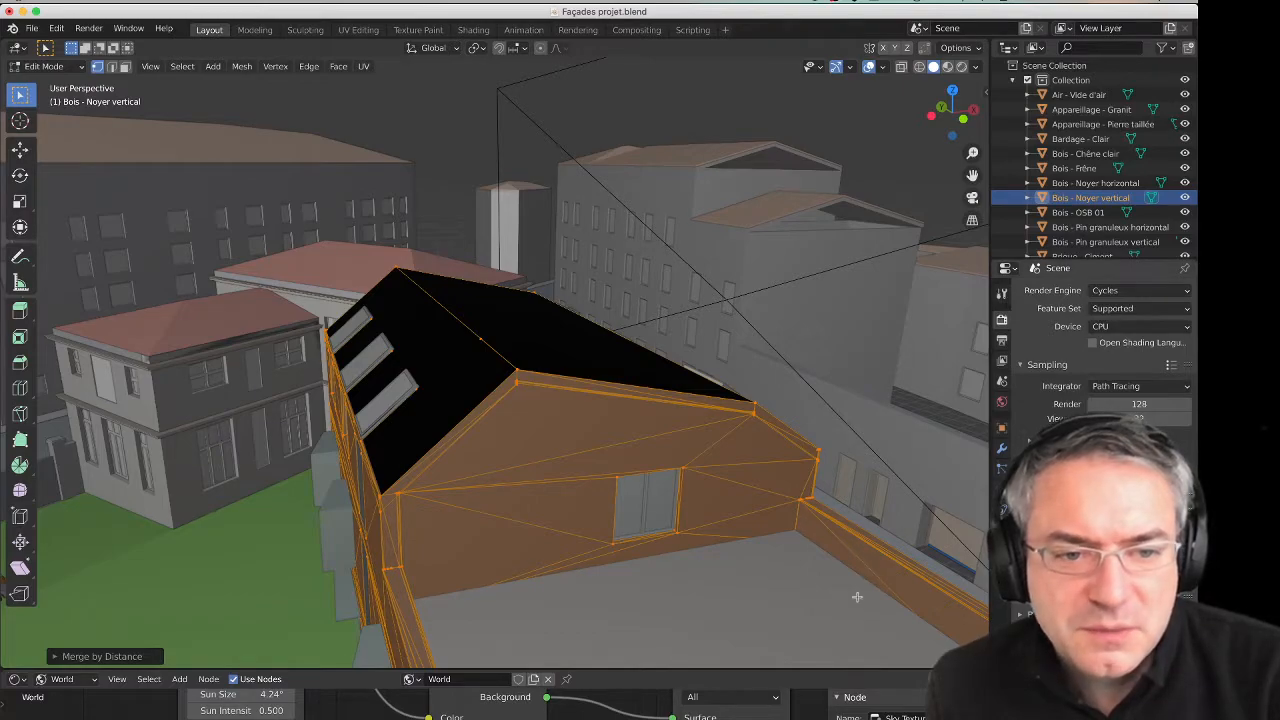
Set the Merge by Distance threshold to 2 mm.
click(57, 658)
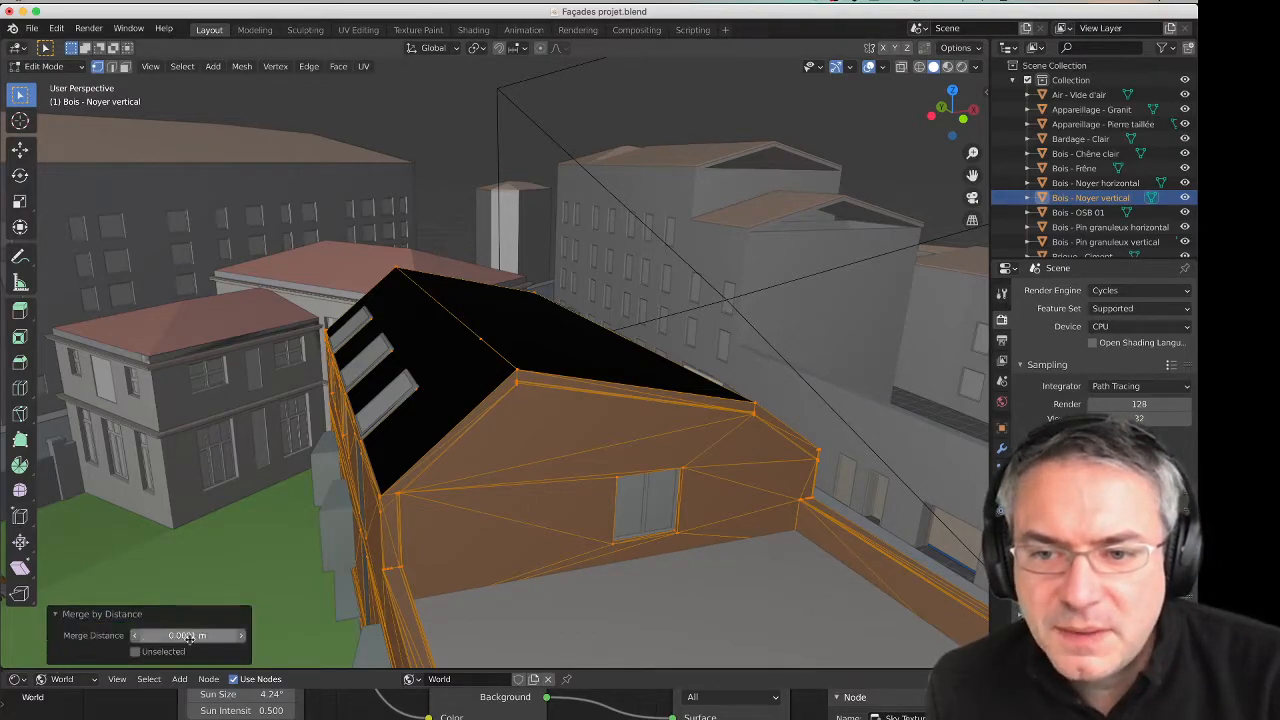
click(194, 636)
click(178, 636)
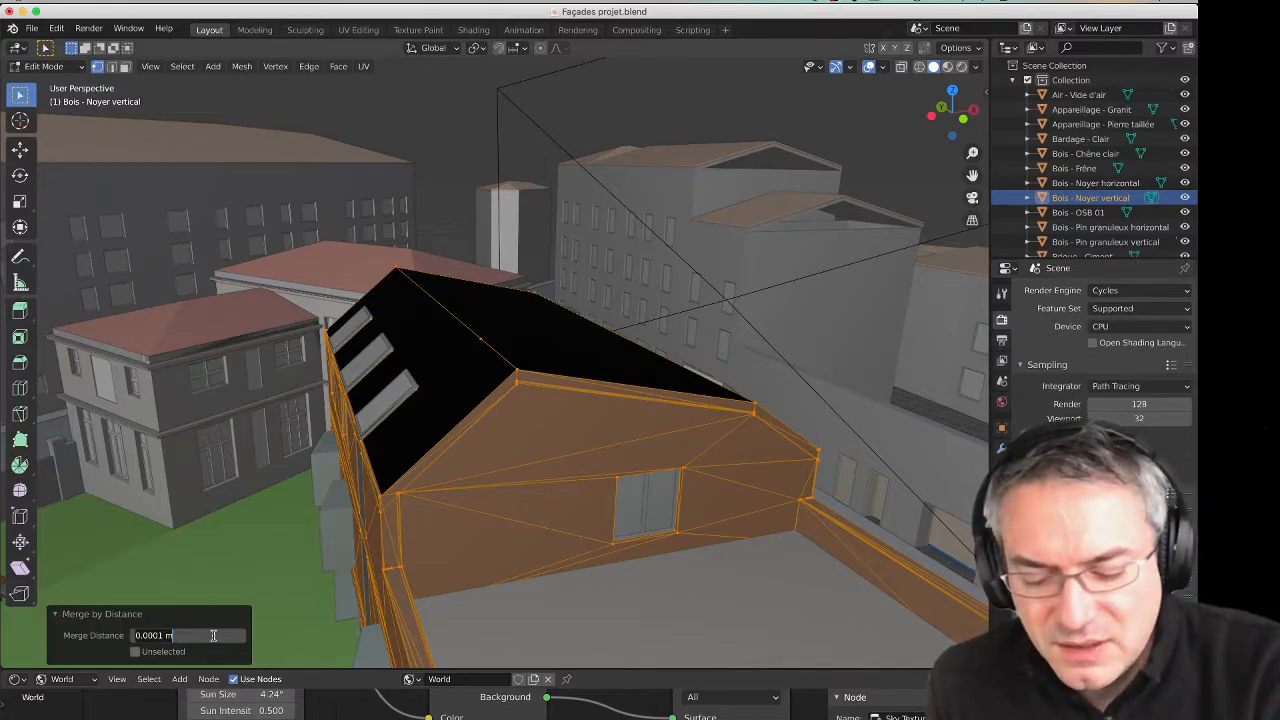
text(2)
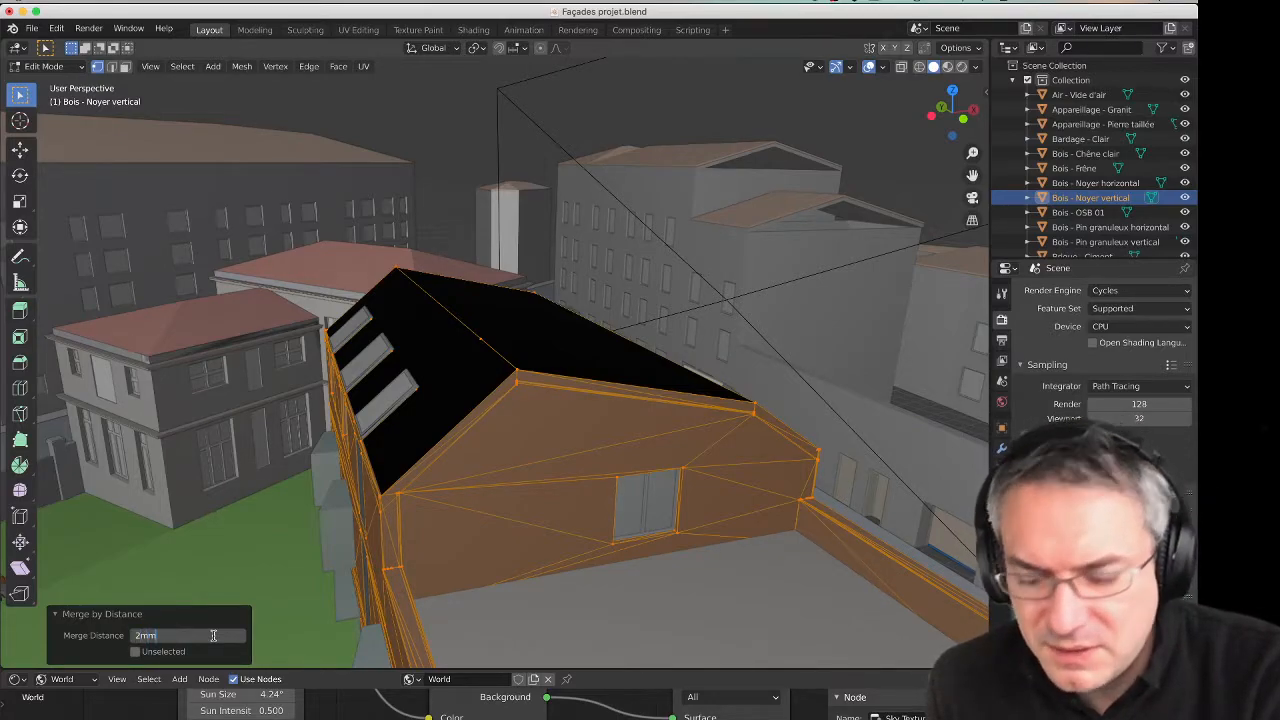
text(mm)
key(Return)
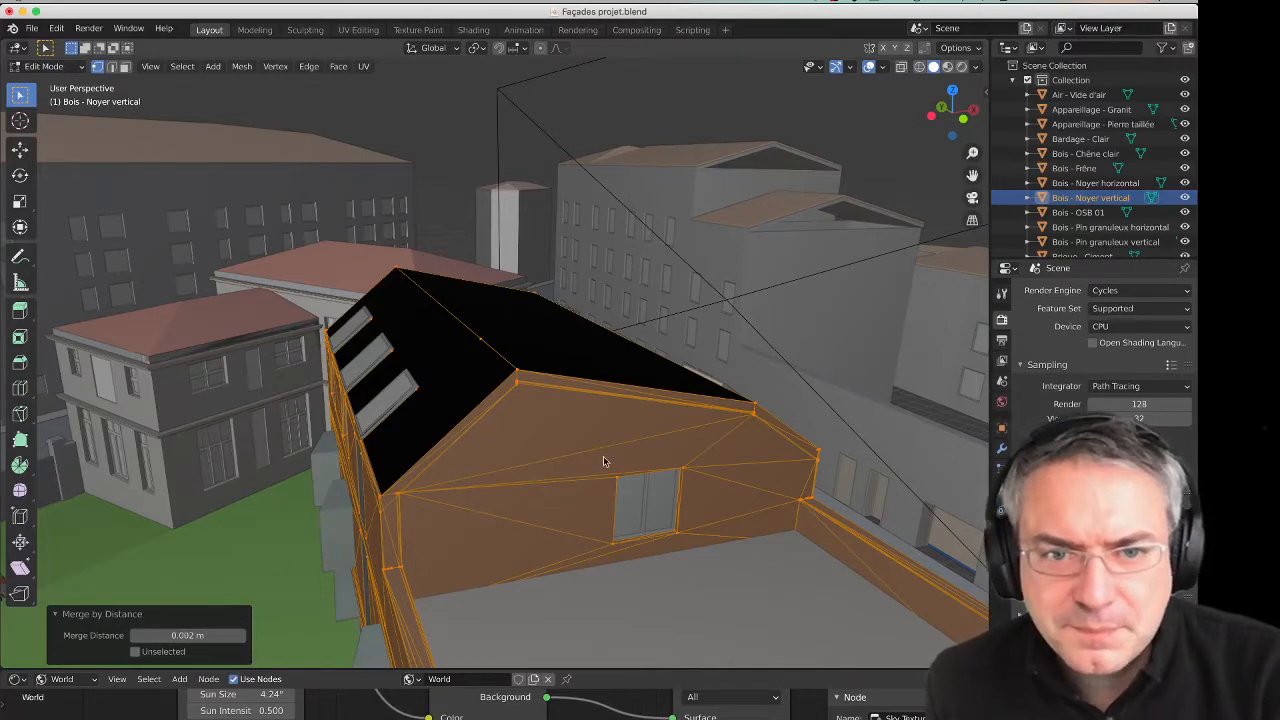
Inspect the gable and façade triangulation, and simplify the whole selected wall mesh with Limited Dissolve.
scroll(606, 457, up, 5)
scroll(603, 462, down, 4)
middle_drag(623, 480, 680, 472)
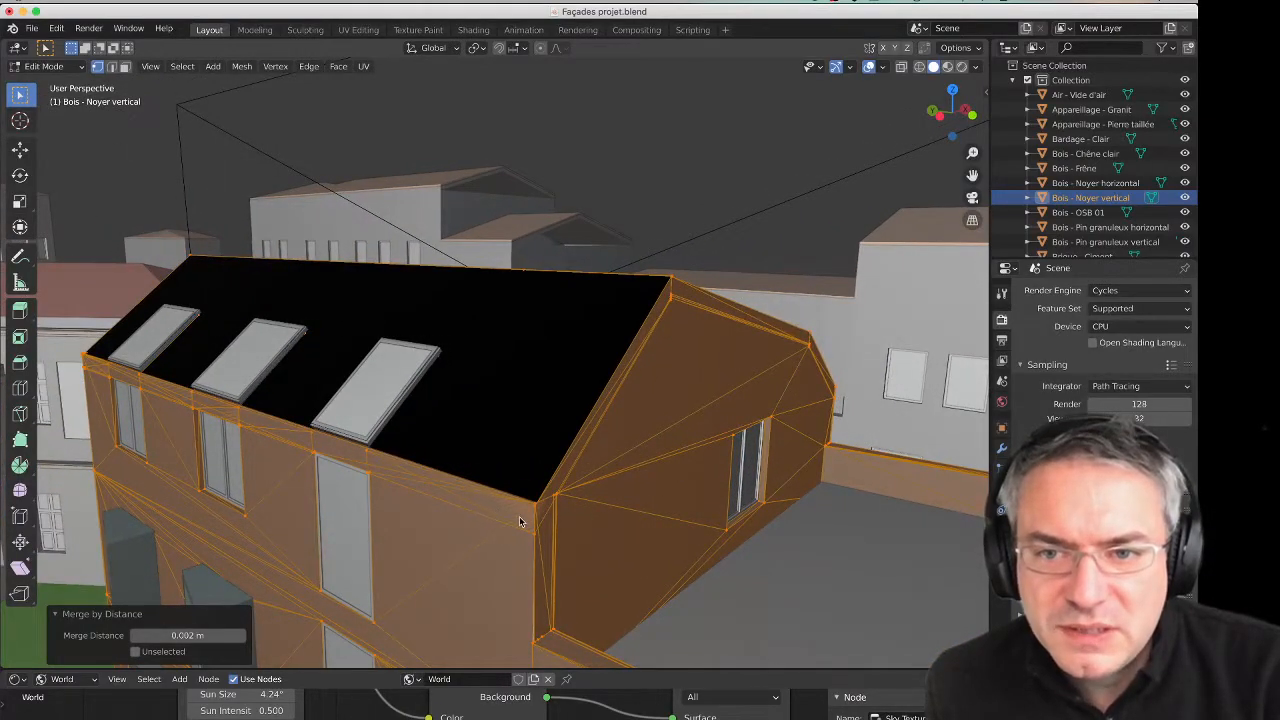
middle_drag(491, 516, 496, 520)
scroll(496, 547, up, 8)
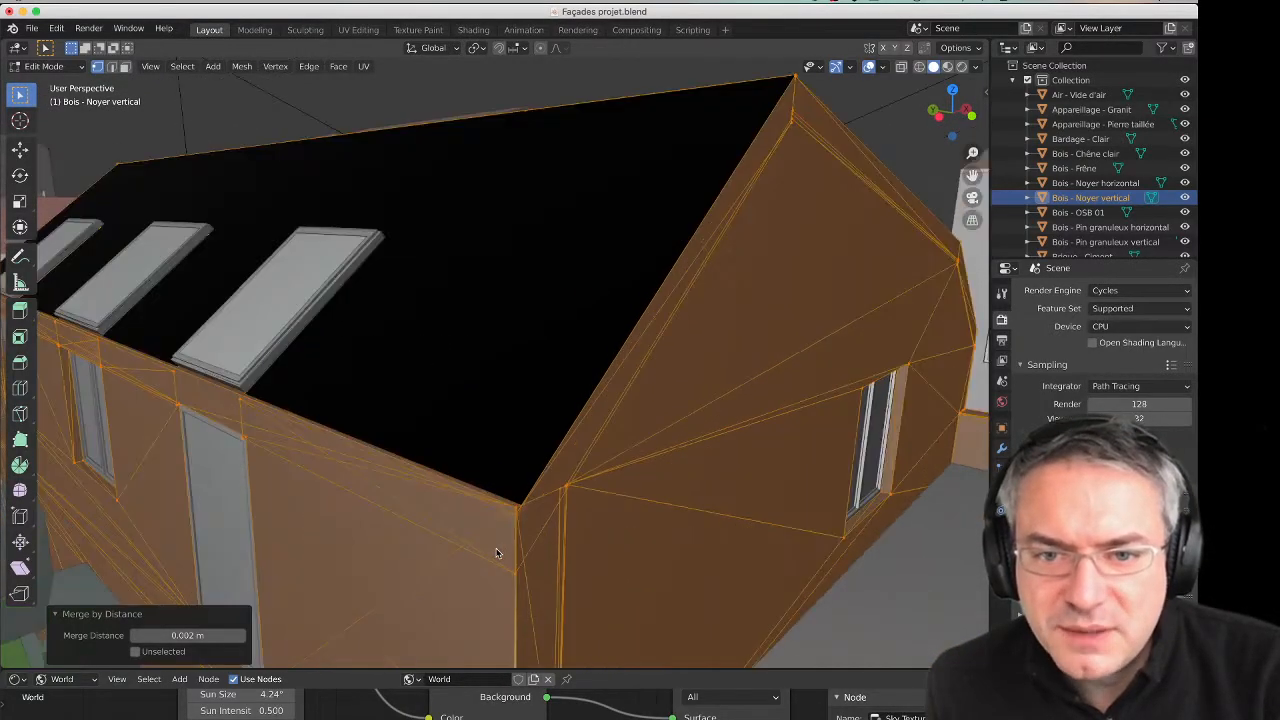
scroll(482, 540, down, 6)
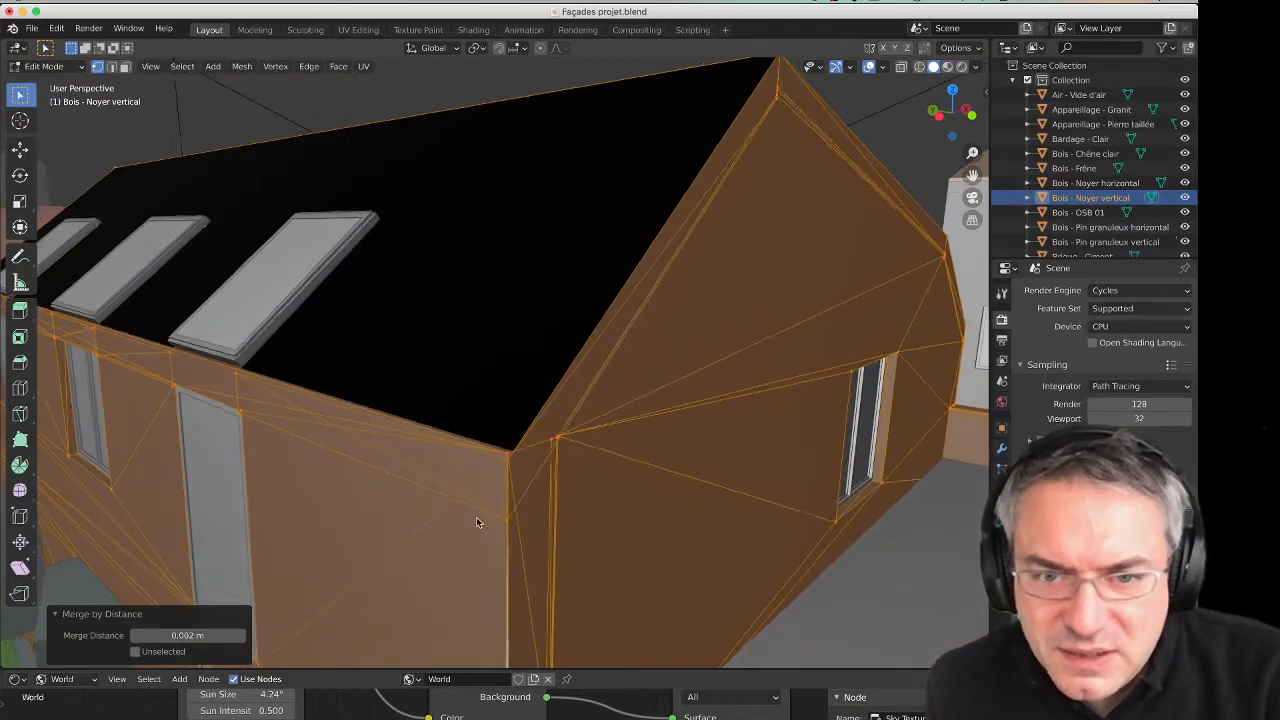
middle_drag(477, 523, 477, 522)
scroll(478, 517, down, 8)
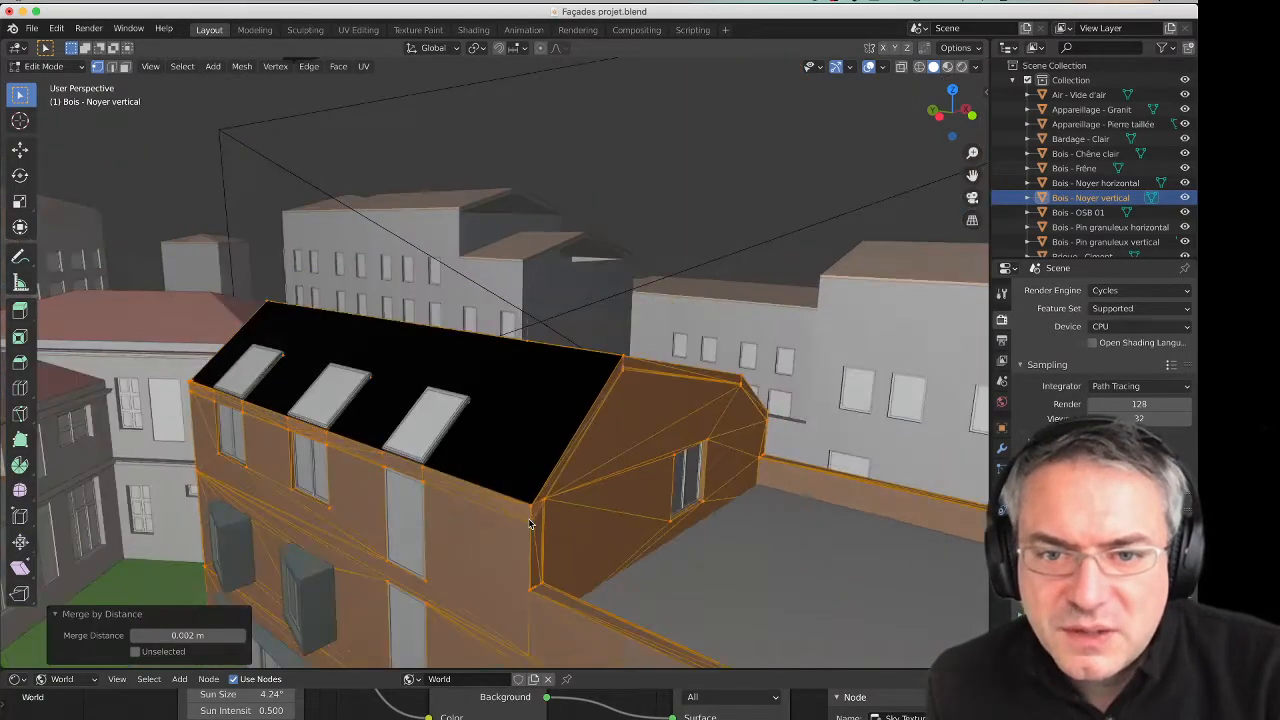
scroll(530, 523, up, 10)
scroll(530, 523, down, 4)
mouse_move(526, 525)
middle_down()
mouse_move(511, 526)
mouse_move(531, 515)
middle_up()
scroll(520, 511, up, 5)
scroll(519, 511, down, 5)
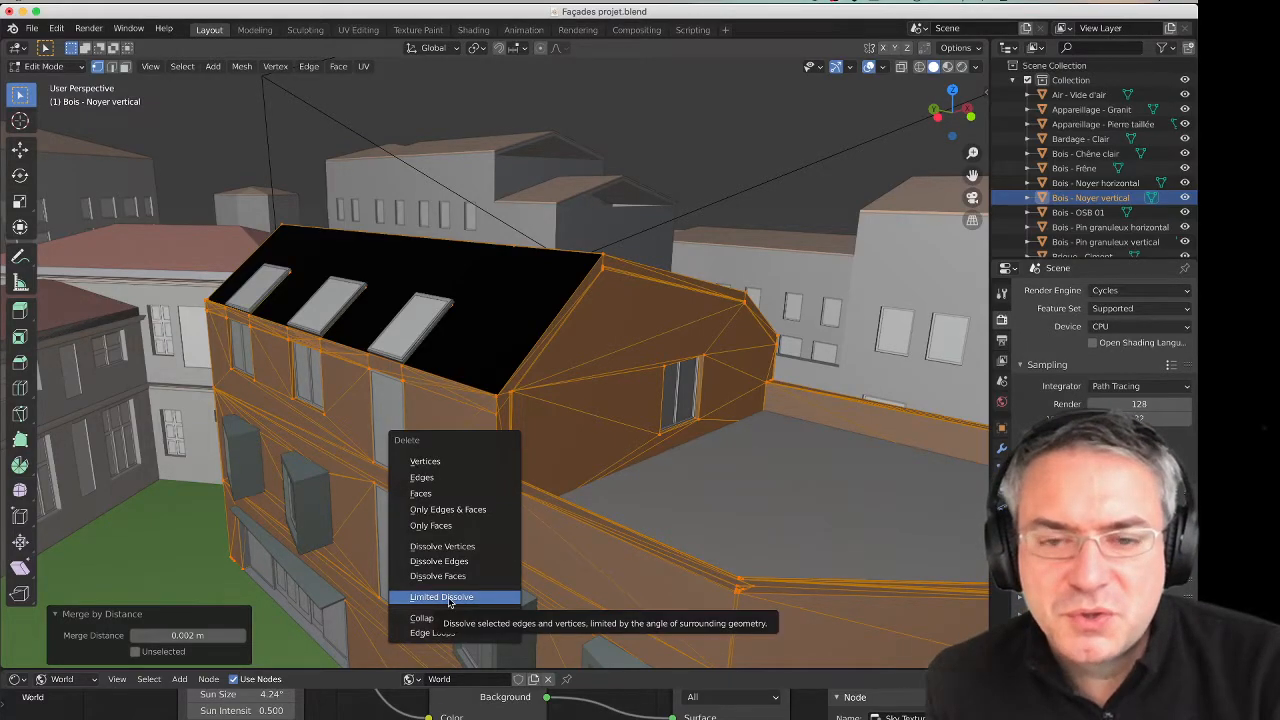
click(446, 597)
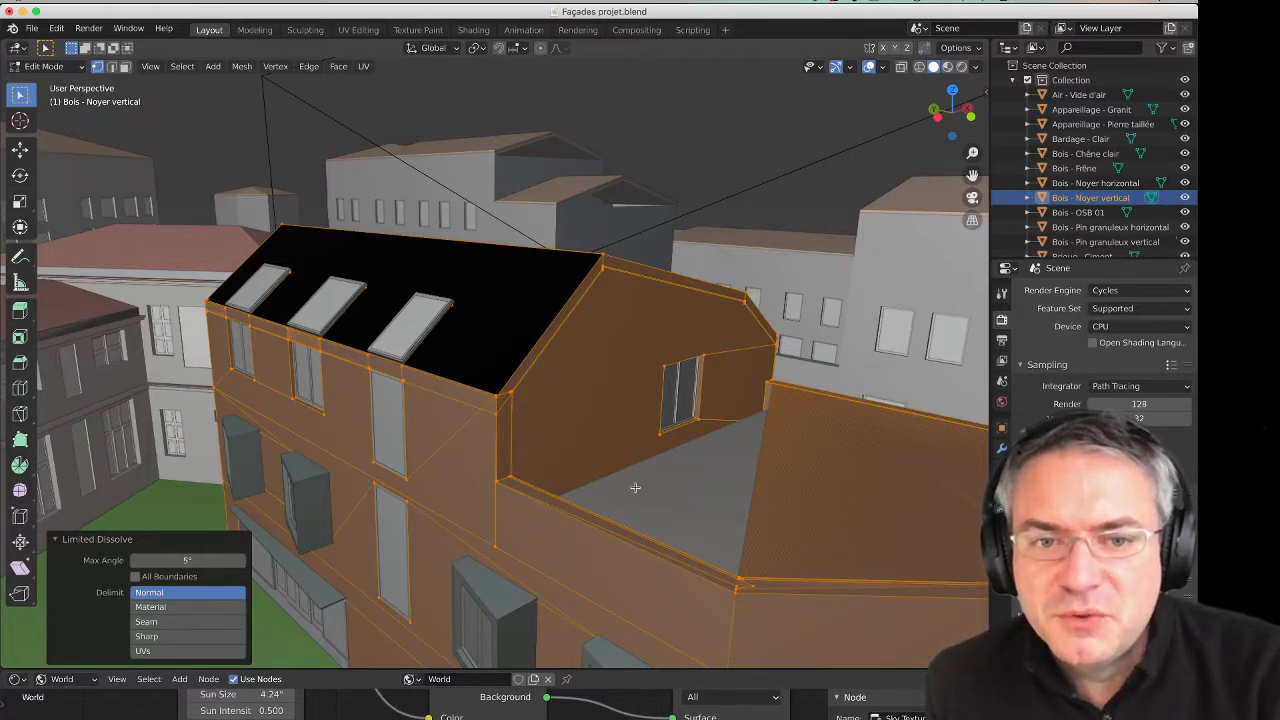
Deselect everything and, in face selection mode, delete the faulty face spanning the roof terrace and parapet top.
middle_drag(710, 497, 582, 521)
key(alt+a)
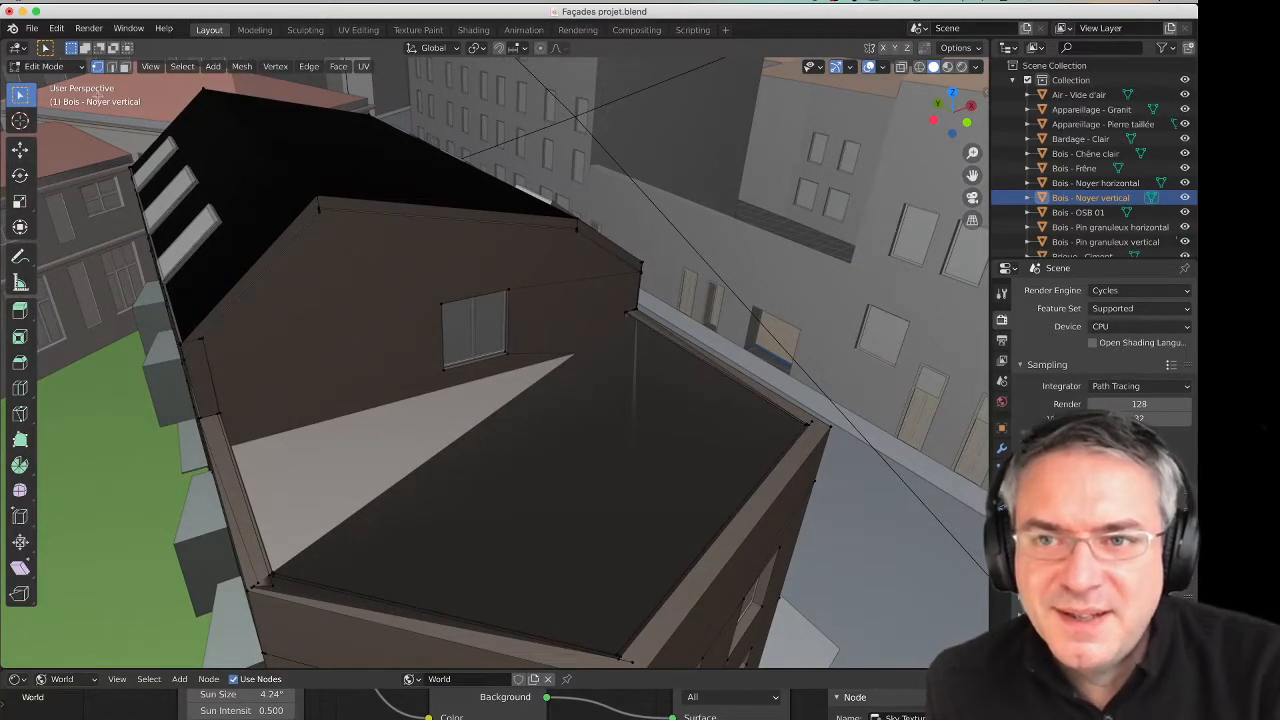
click(124, 66)
click(550, 455)
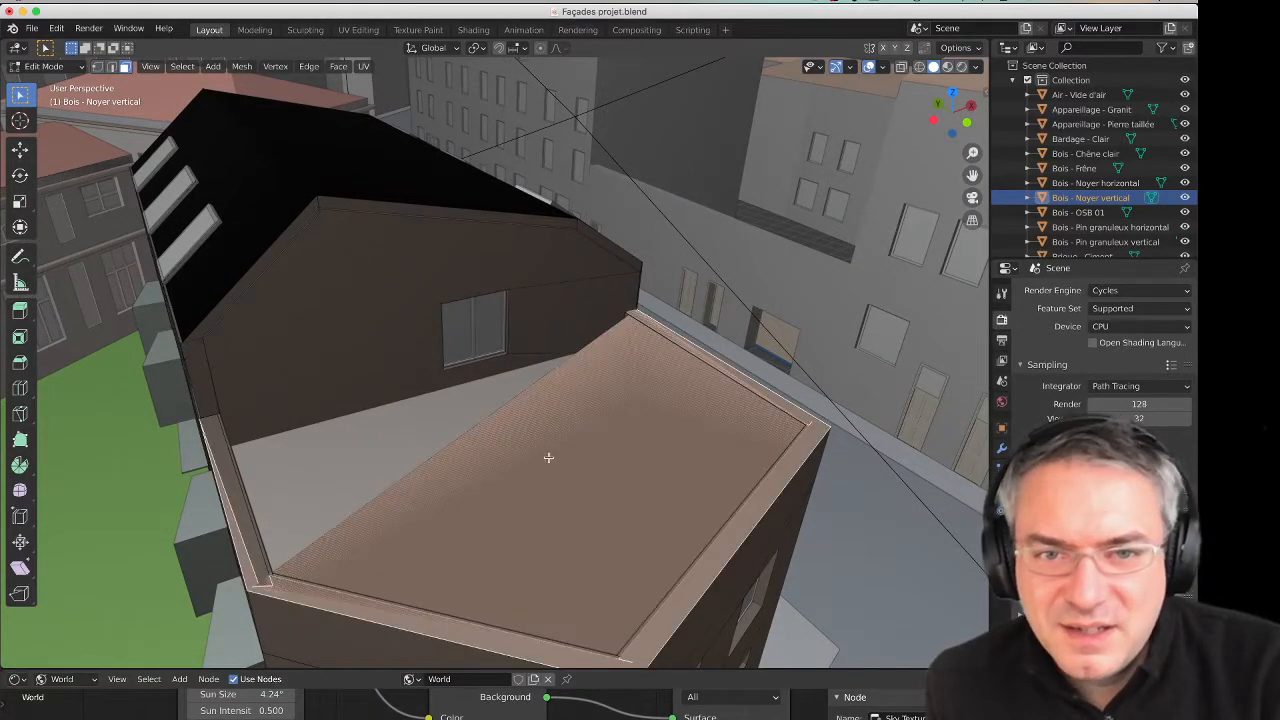
key(x)
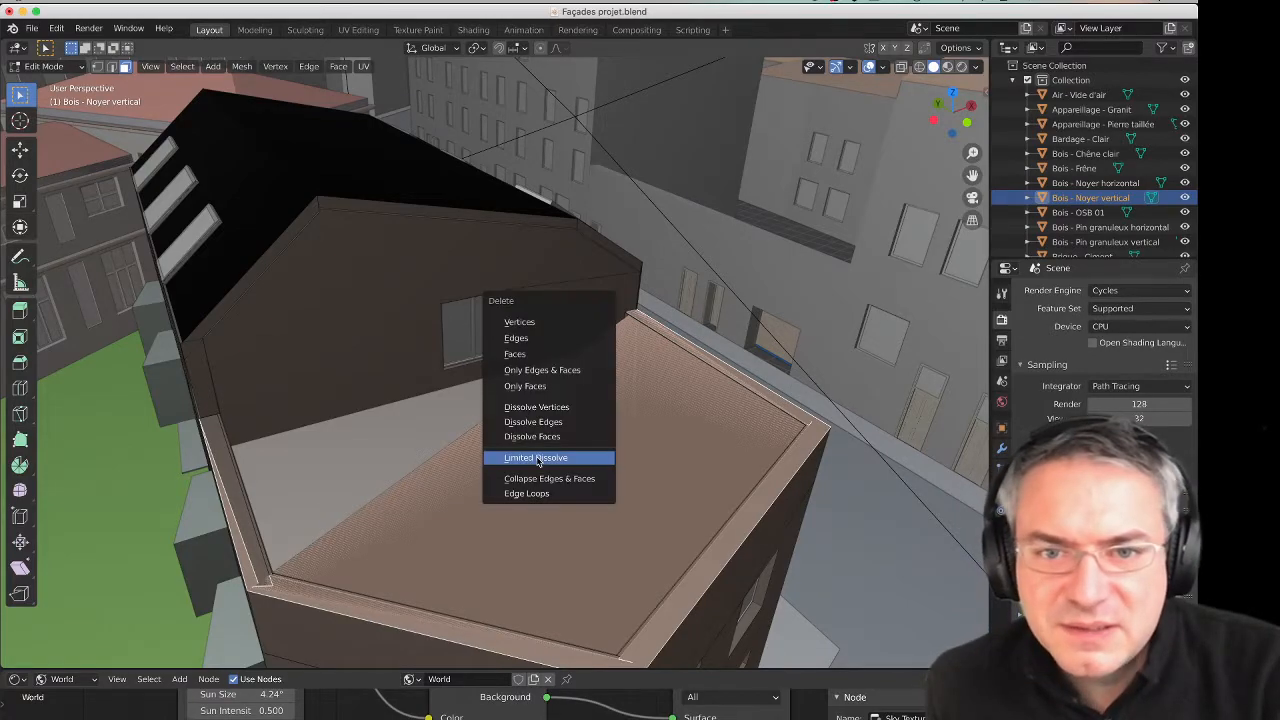
click(538, 354)
Examine the open parapet top and its corners around the roof terrace.
middle_drag(545, 443, 514, 447)
middle_drag(386, 553, 417, 557)
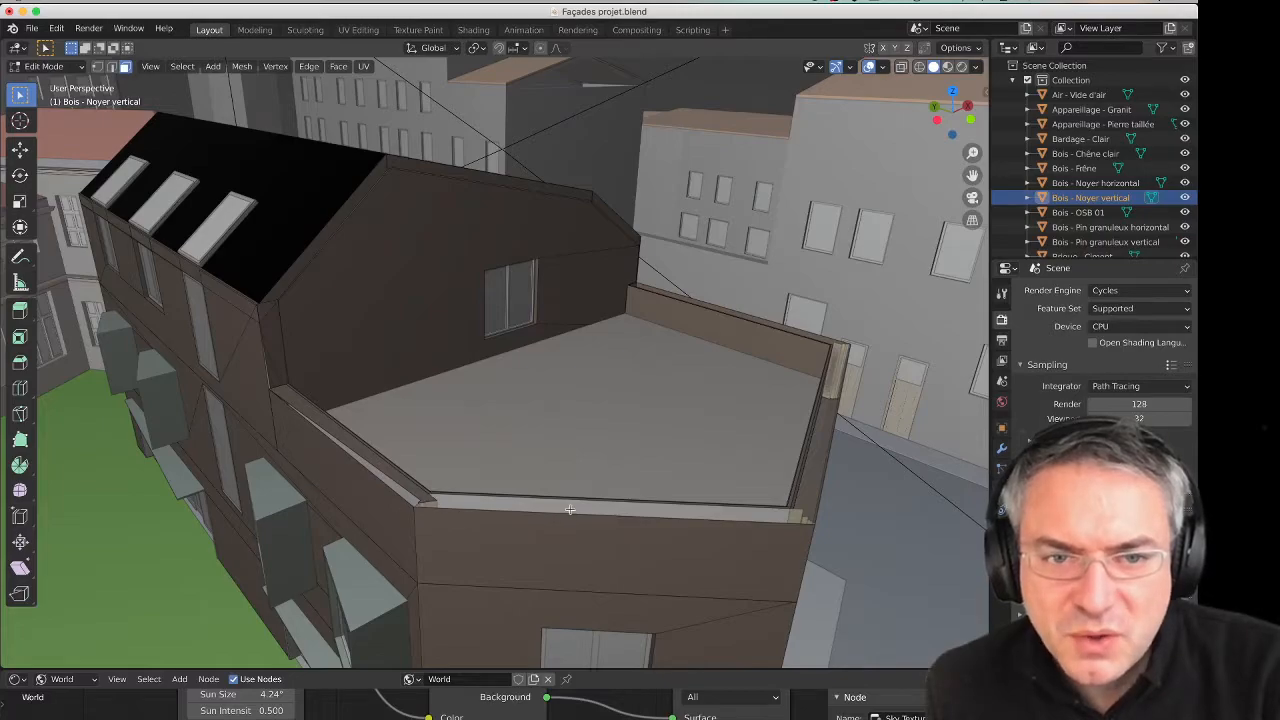
middle_drag(603, 508, 586, 518)
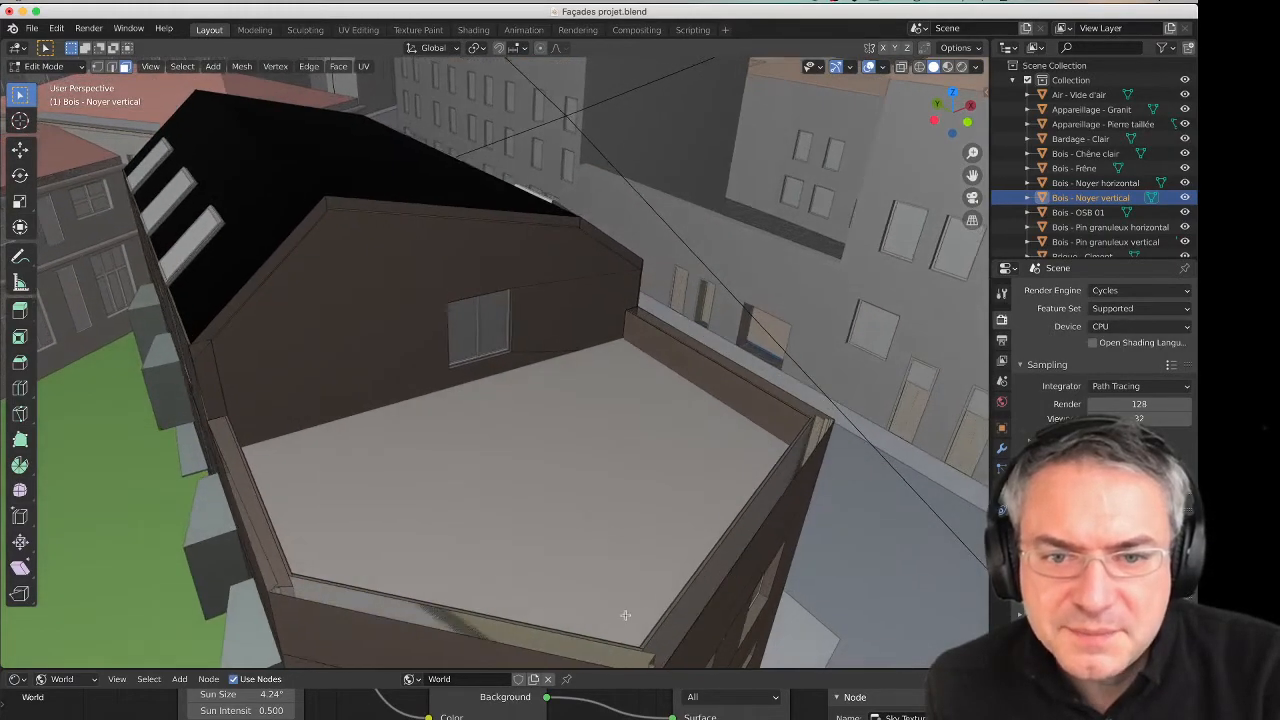
scroll(668, 623, up, 3)
middle_drag(640, 613, 604, 572)
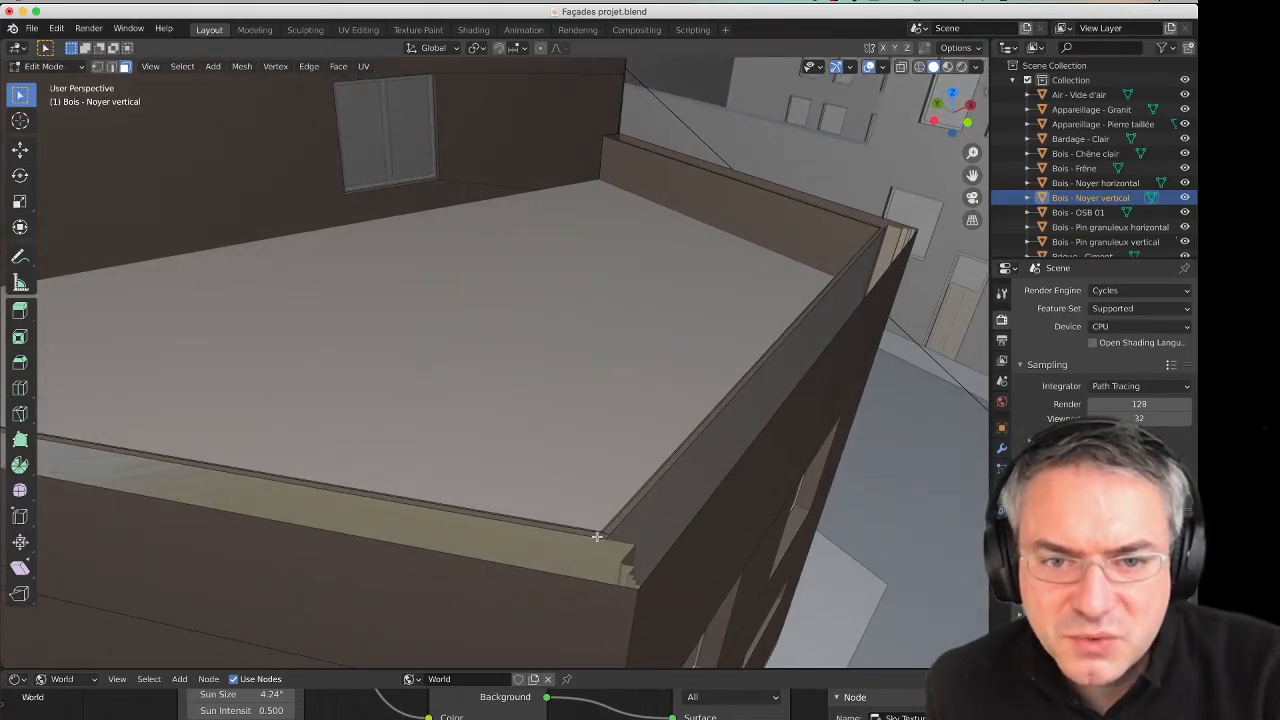
Inspect the gaps and leftover faces along the parapet's top edge from several sides of the terrace.
middle_drag(528, 538, 550, 543)
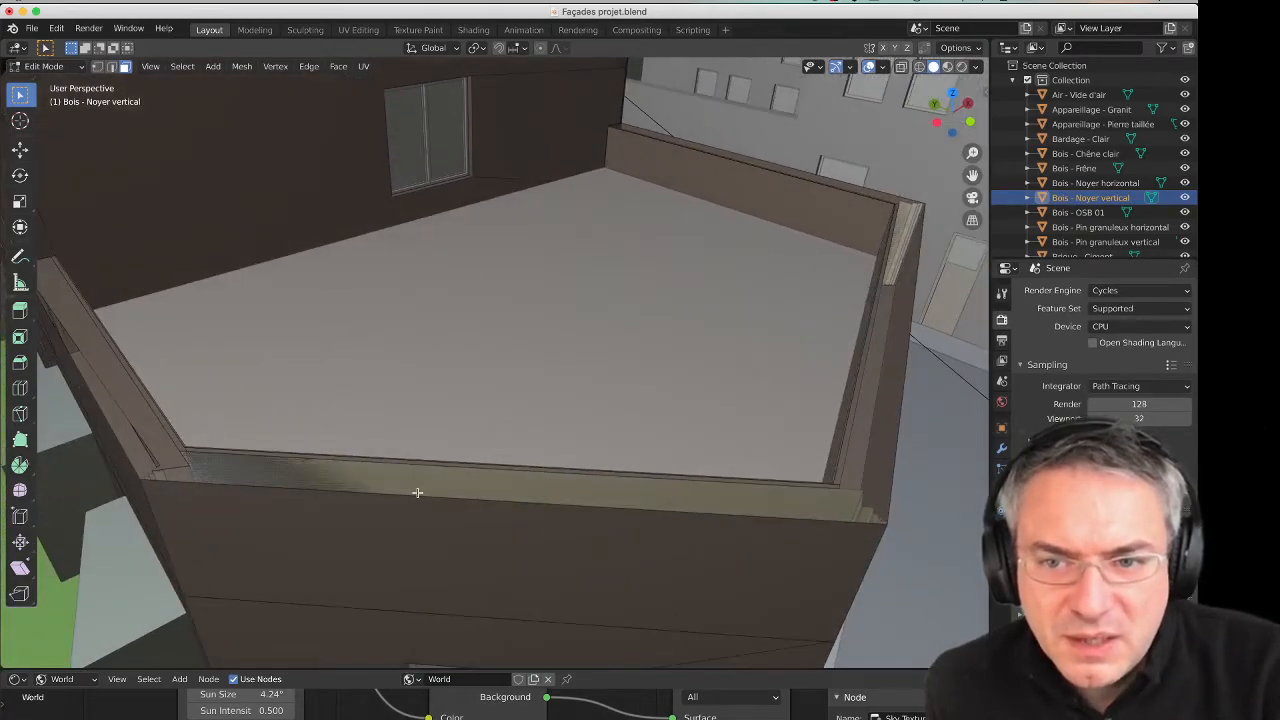
middle_drag(417, 492, 415, 497)
middle_drag(521, 525, 646, 594)
scroll(450, 512, up, 2)
scroll(482, 540, up, 2)
scroll(465, 536, down, 5)
middle_drag(466, 524, 422, 528)
scroll(506, 571, up, 3)
middle_drag(517, 571, 424, 542)
scroll(424, 541, down, 5)
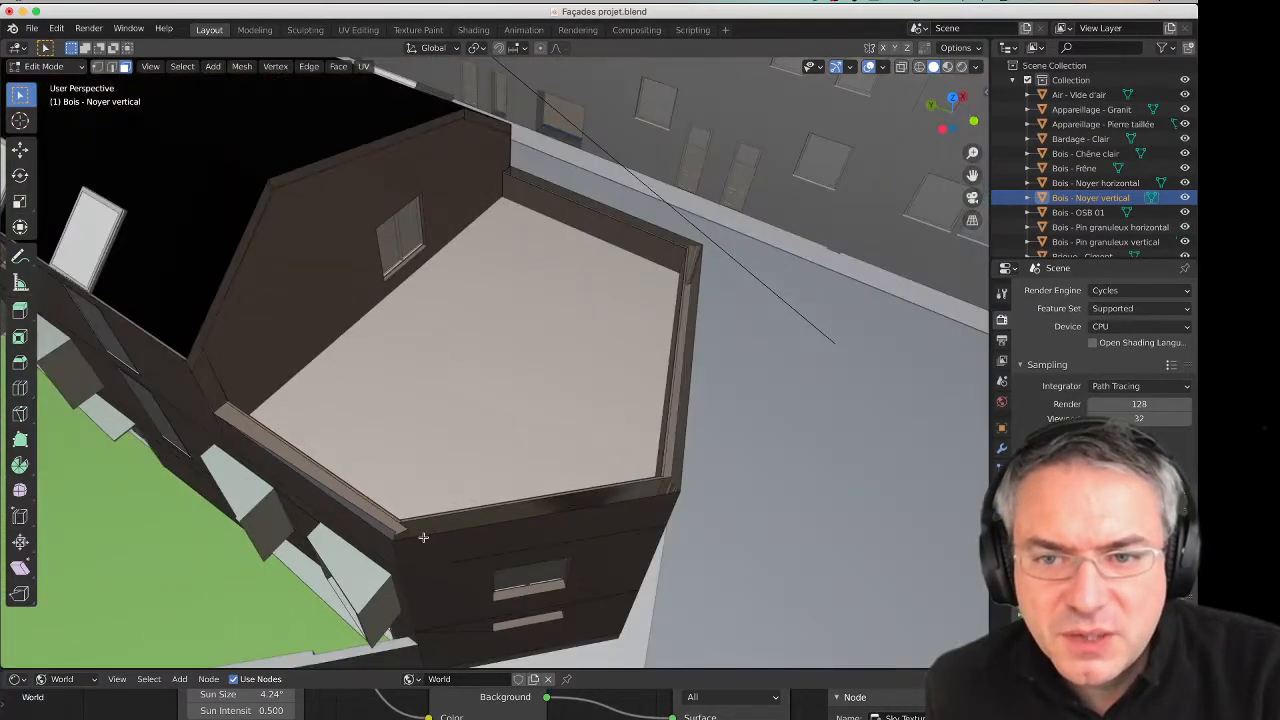
scroll(400, 522, up, 3)
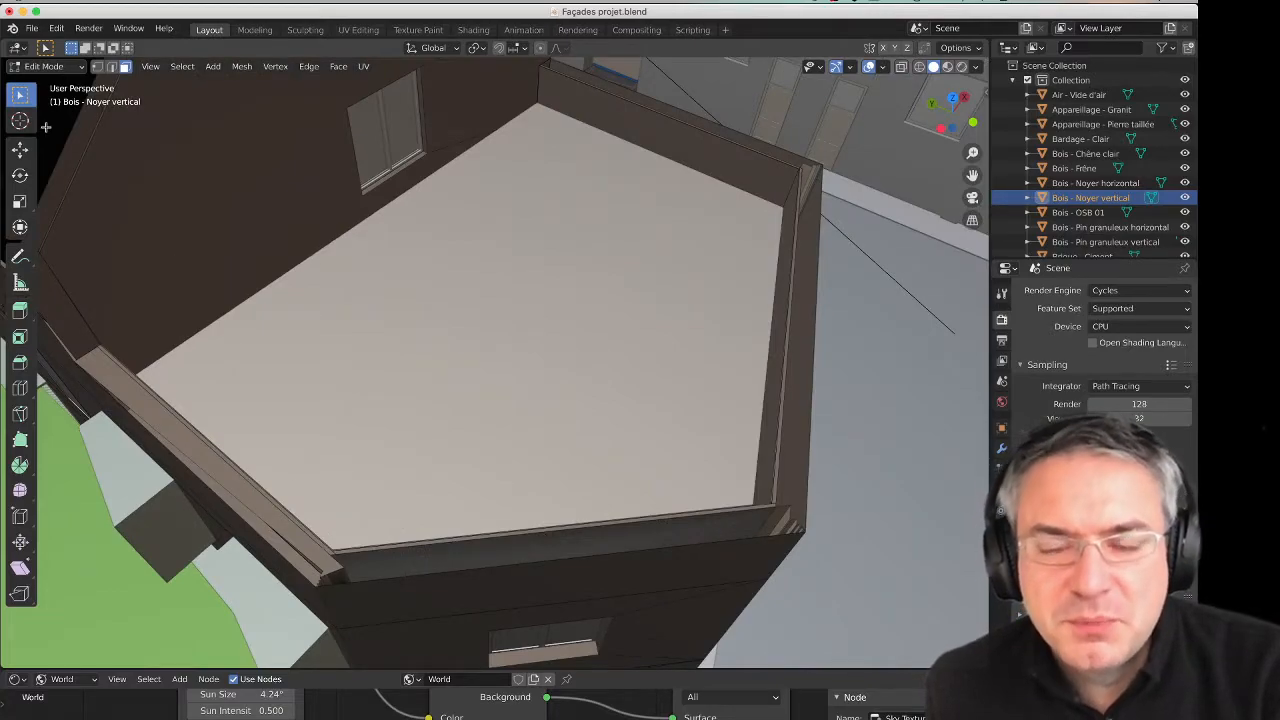
middle_drag(359, 530, 339, 499)
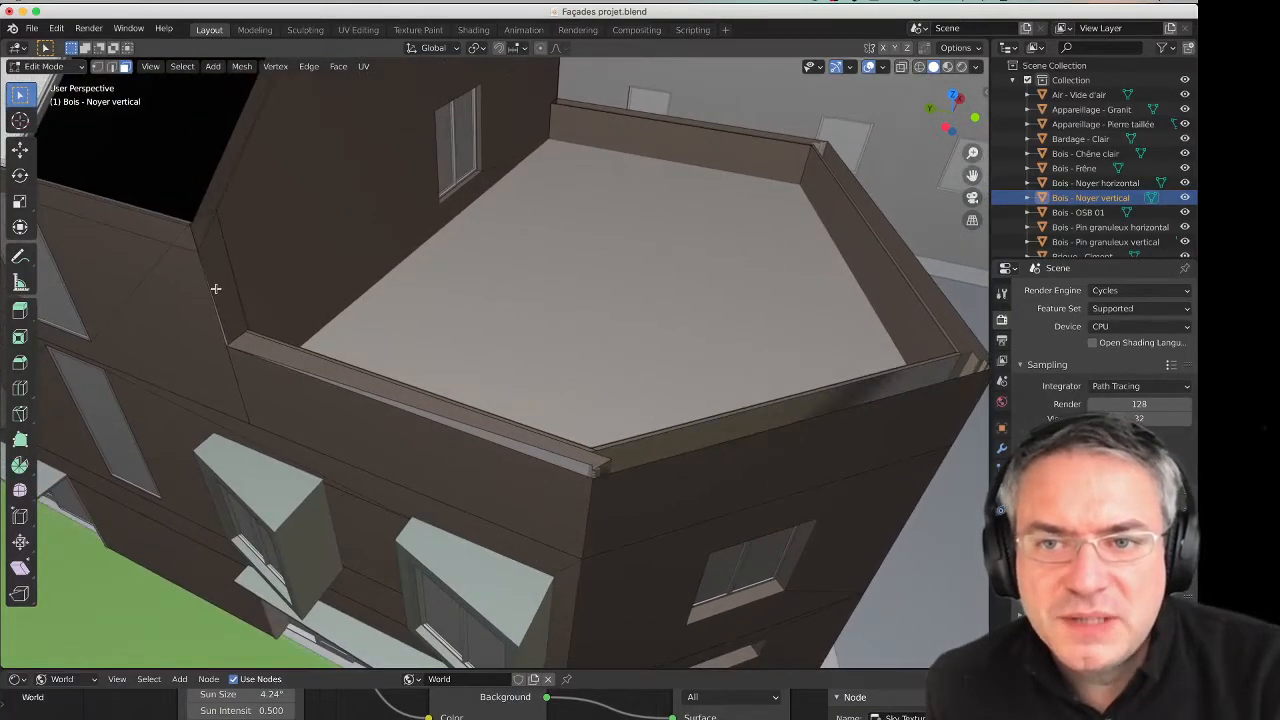
In vertex selection mode, merge the two neighbouring vertices at the parapet's inner edge beside the gable wall, using At Last.
scroll(214, 292, up, 3)
scroll(223, 314, down, 3)
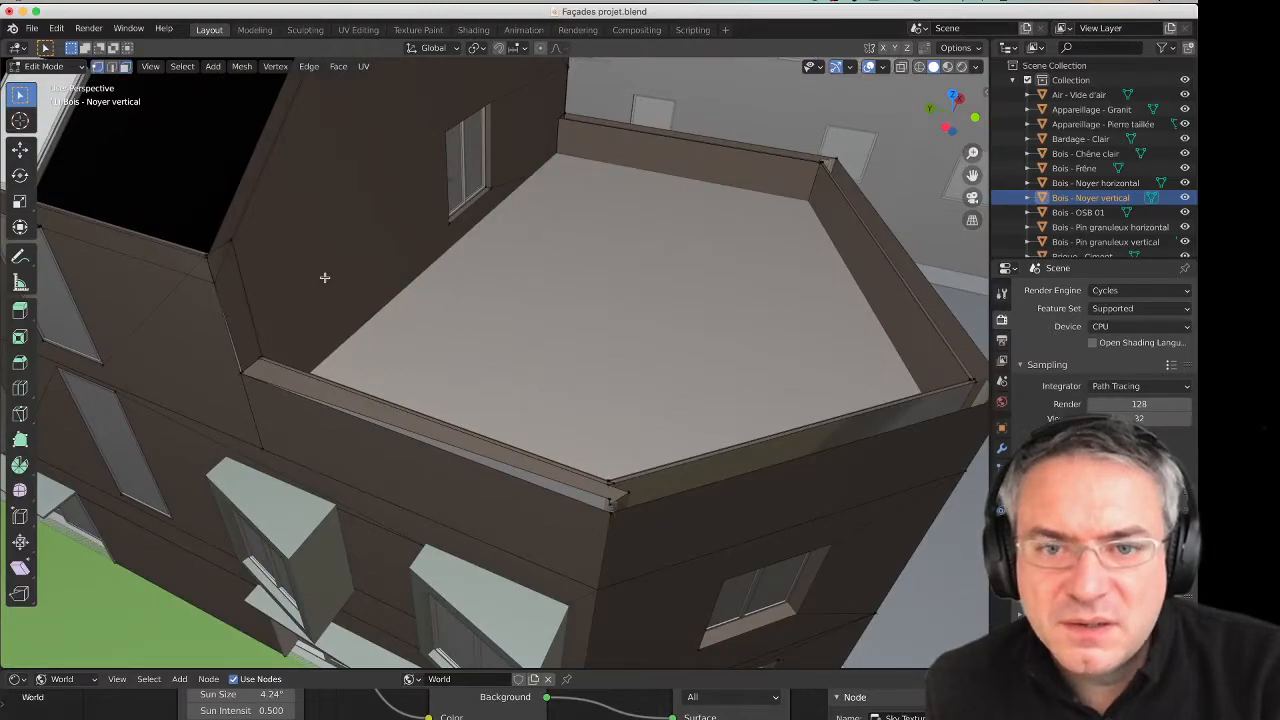
scroll(632, 495, up, 6)
scroll(591, 497, down, 4)
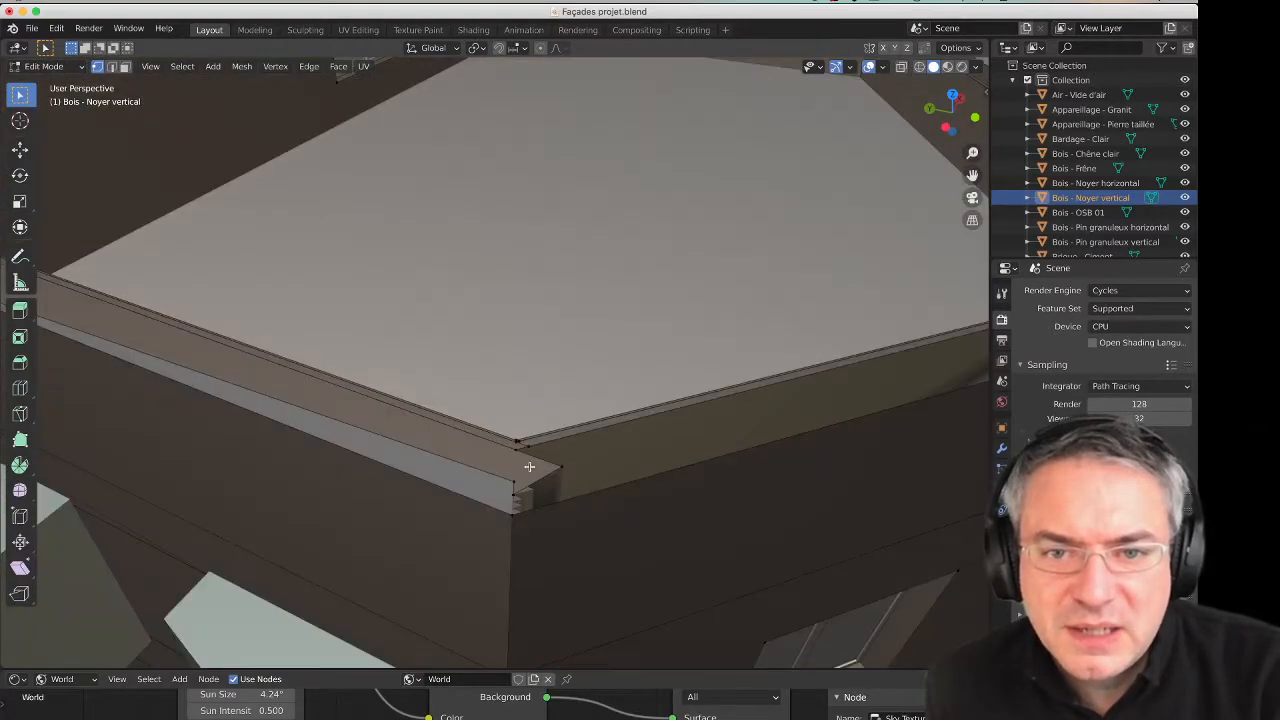
middle_drag(530, 471, 581, 498)
scroll(573, 495, up, 1)
scroll(572, 495, down, 1)
scroll(573, 497, down, 1)
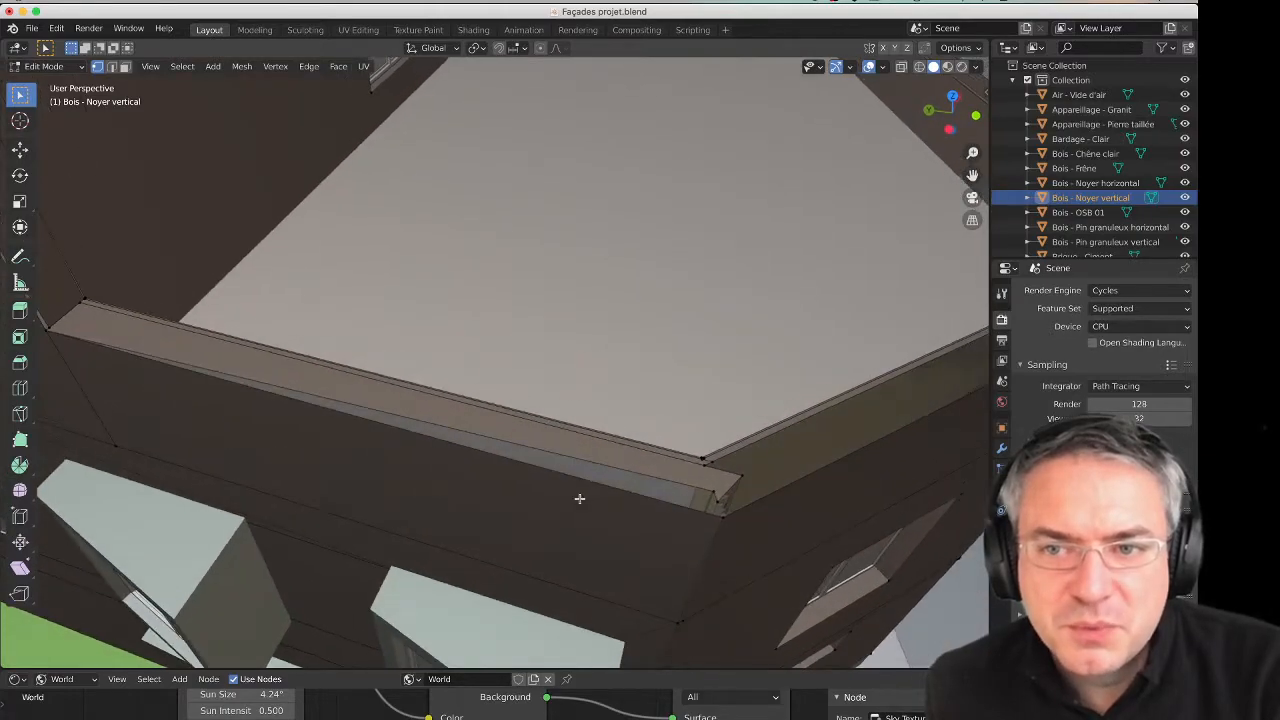
shift+middle_drag(134, 320, 208, 363)
scroll(284, 412, up, 1)
scroll(284, 412, up, 1)
scroll(284, 412, down, 1)
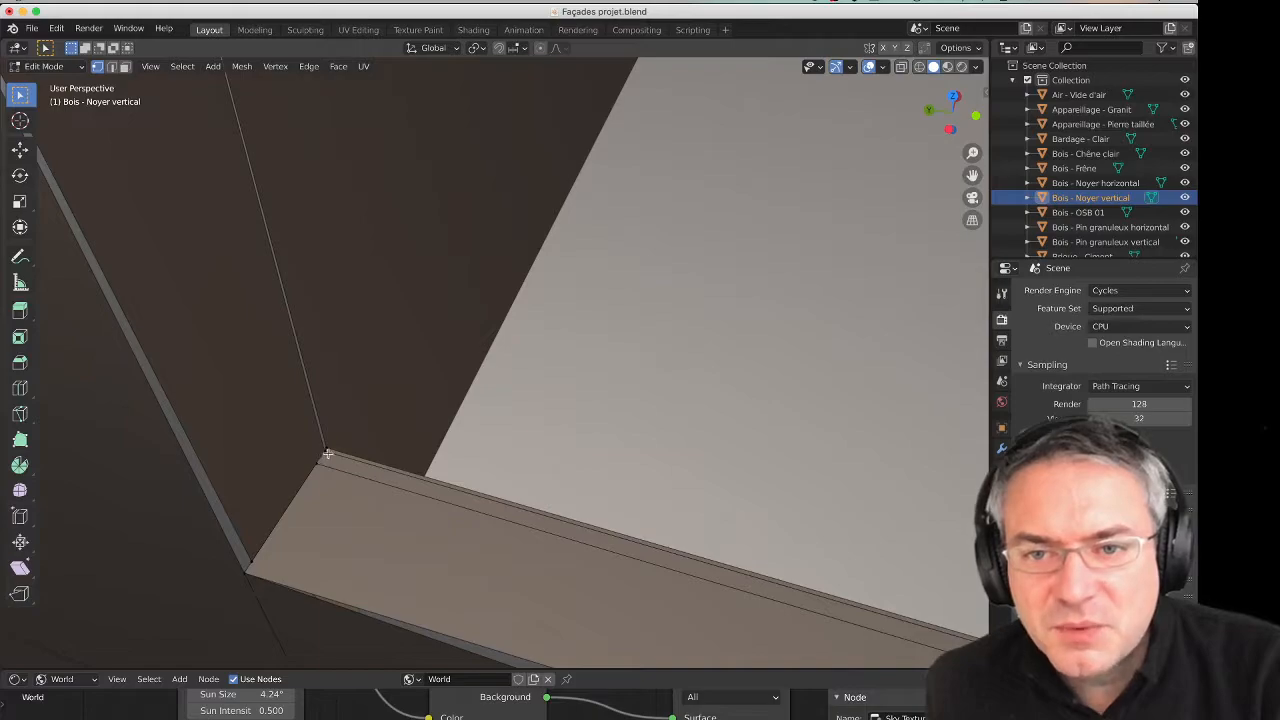
middle_drag(323, 445, 330, 460)
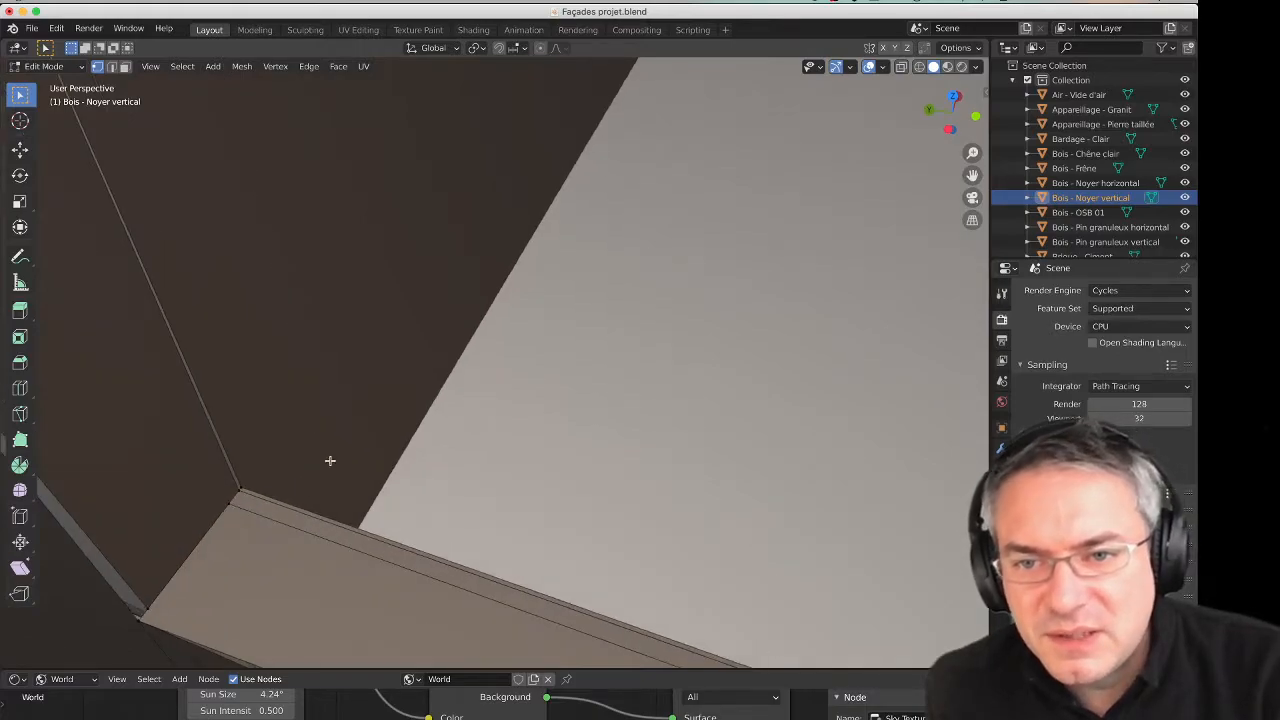
click(239, 492)
click(241, 487)
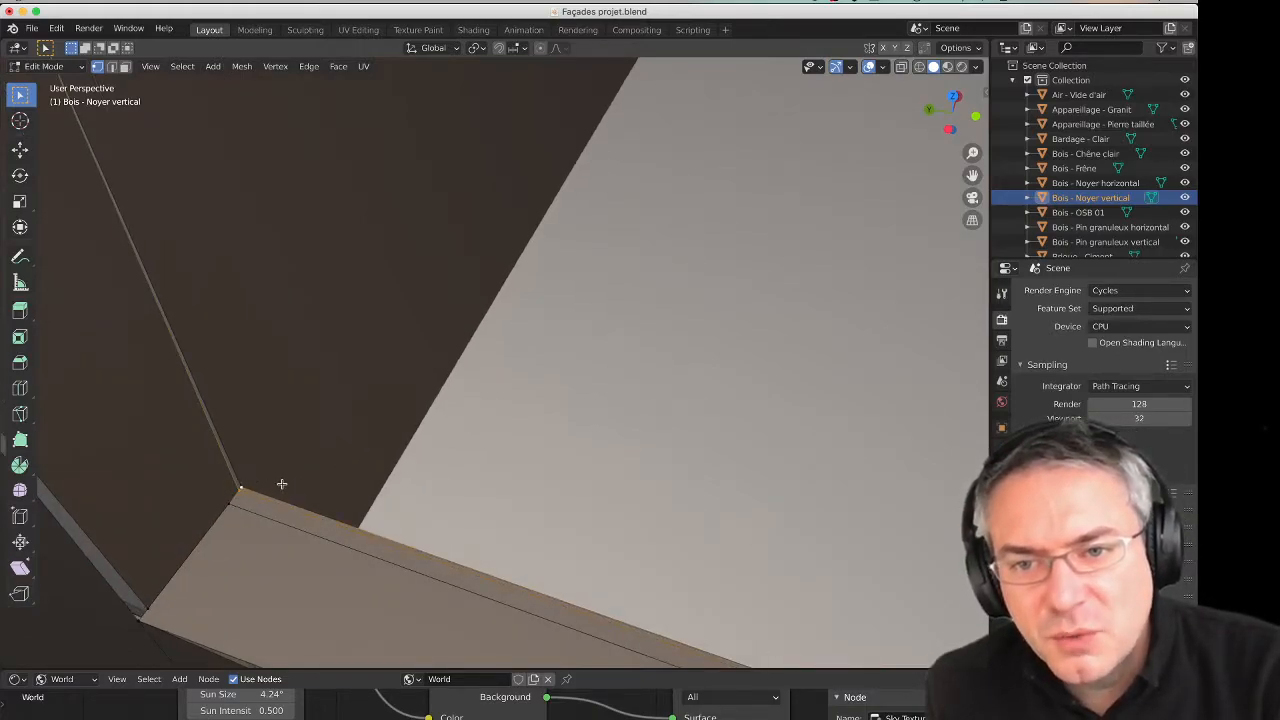
key(m)
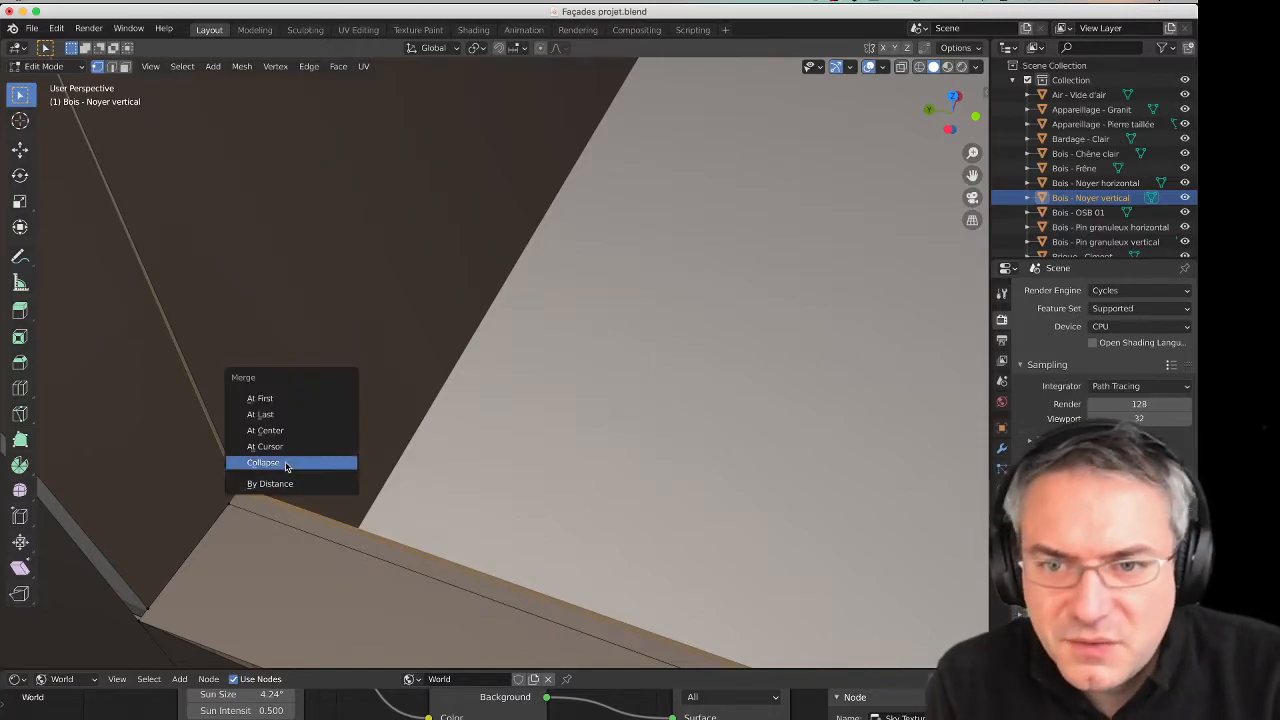
click(286, 416)
Merge the two close vertices at the parapet's inner front corner, using At Last.
scroll(284, 486, down, 6)
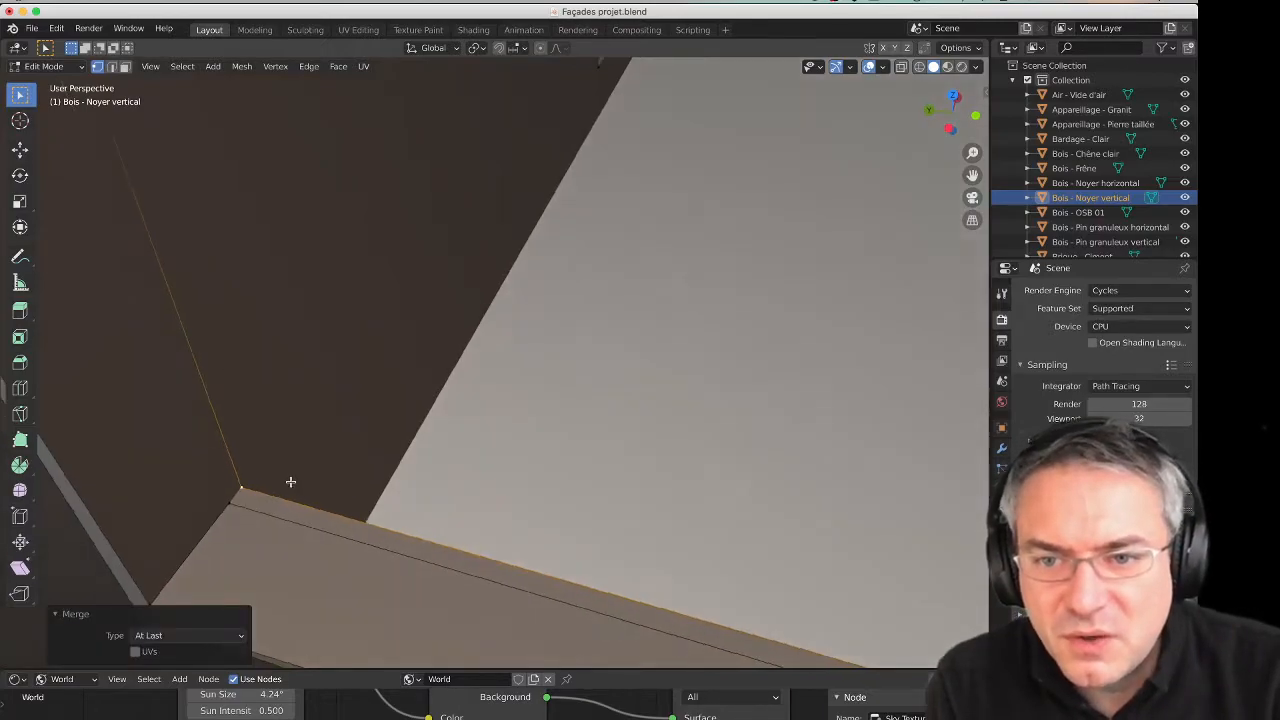
scroll(620, 598, up, 6)
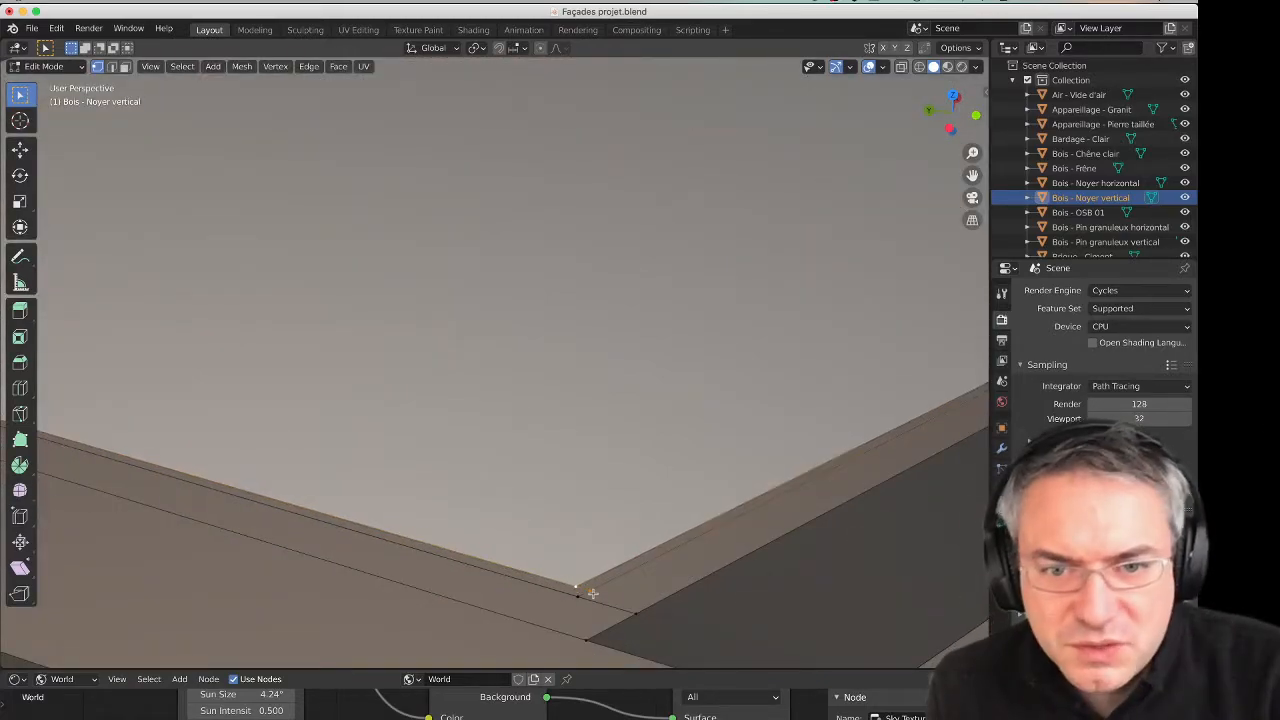
key(m)
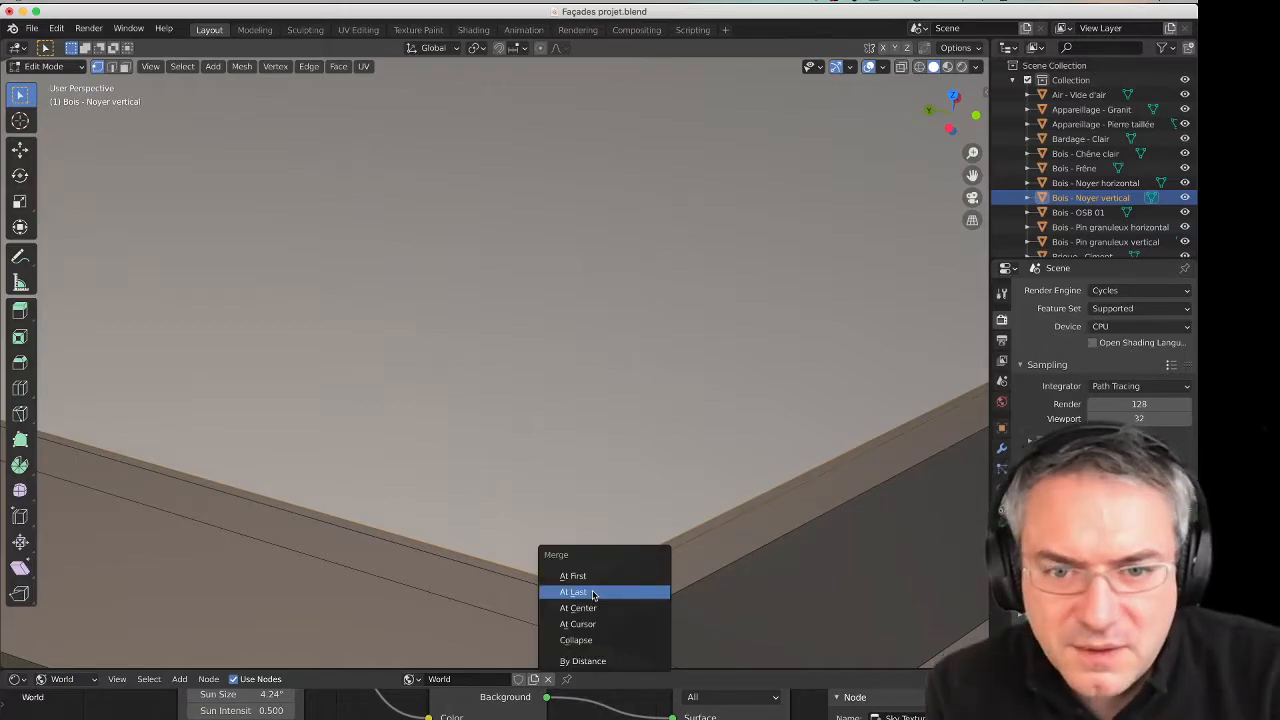
click(592, 593)
Examine the parapet corners and the remaining edges on the building's street façades.
scroll(594, 620, up, 3)
middle_drag(594, 630, 507, 546)
scroll(663, 536, down, 10)
scroll(507, 546, up, 8)
scroll(510, 544, down, 8)
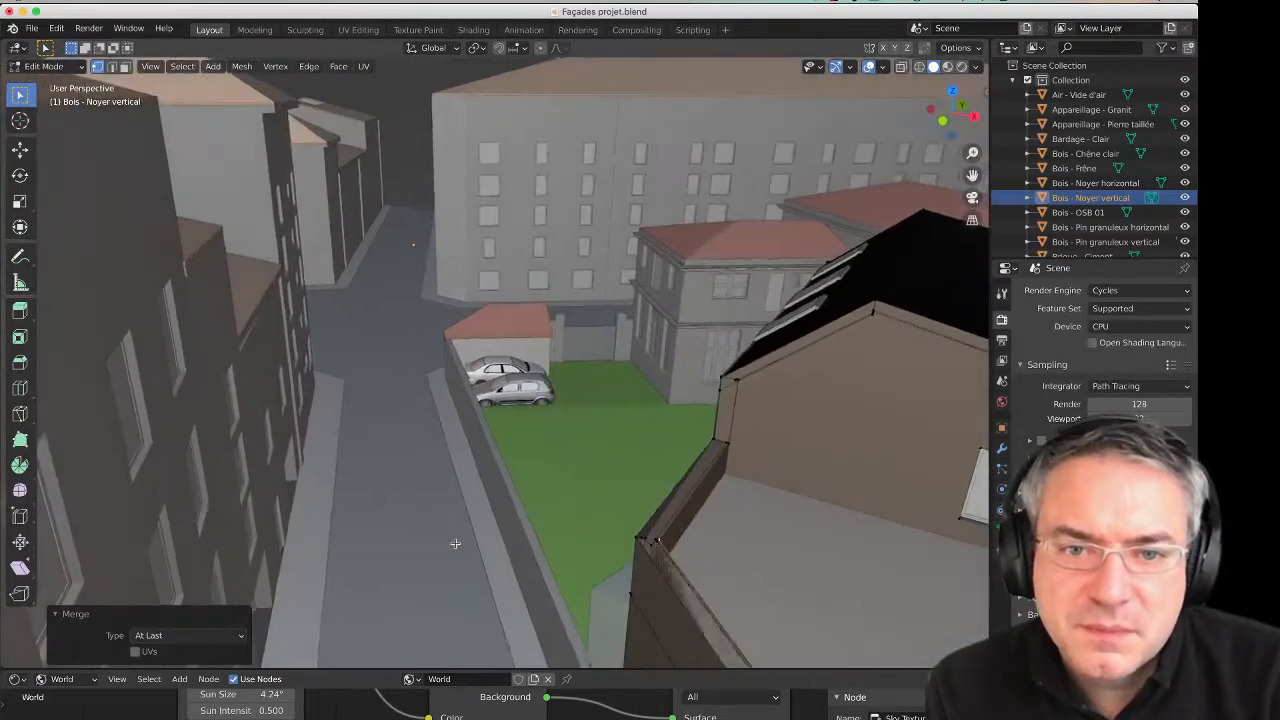
middle_drag(667, 551, 496, 537)
scroll(567, 468, up, 5)
scroll(568, 468, down, 4)
middle_drag(583, 477, 559, 456)
scroll(571, 471, down, 4)
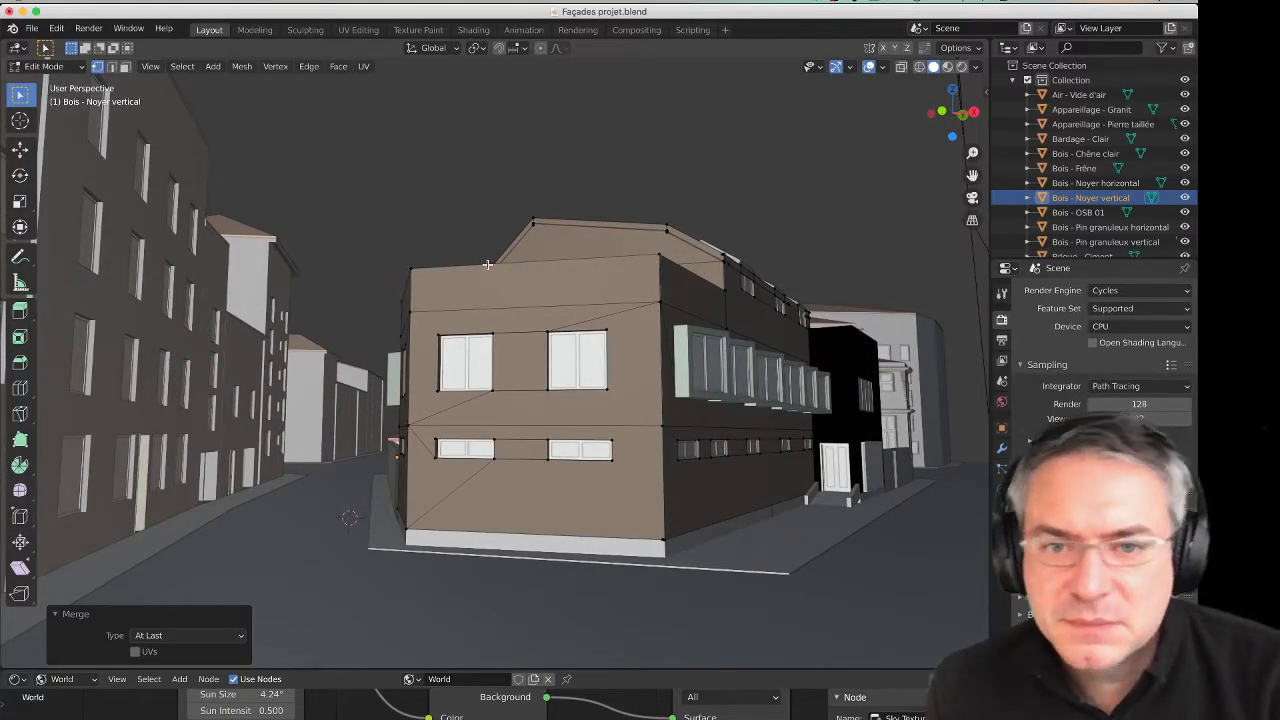
middle_drag(731, 392, 644, 441)
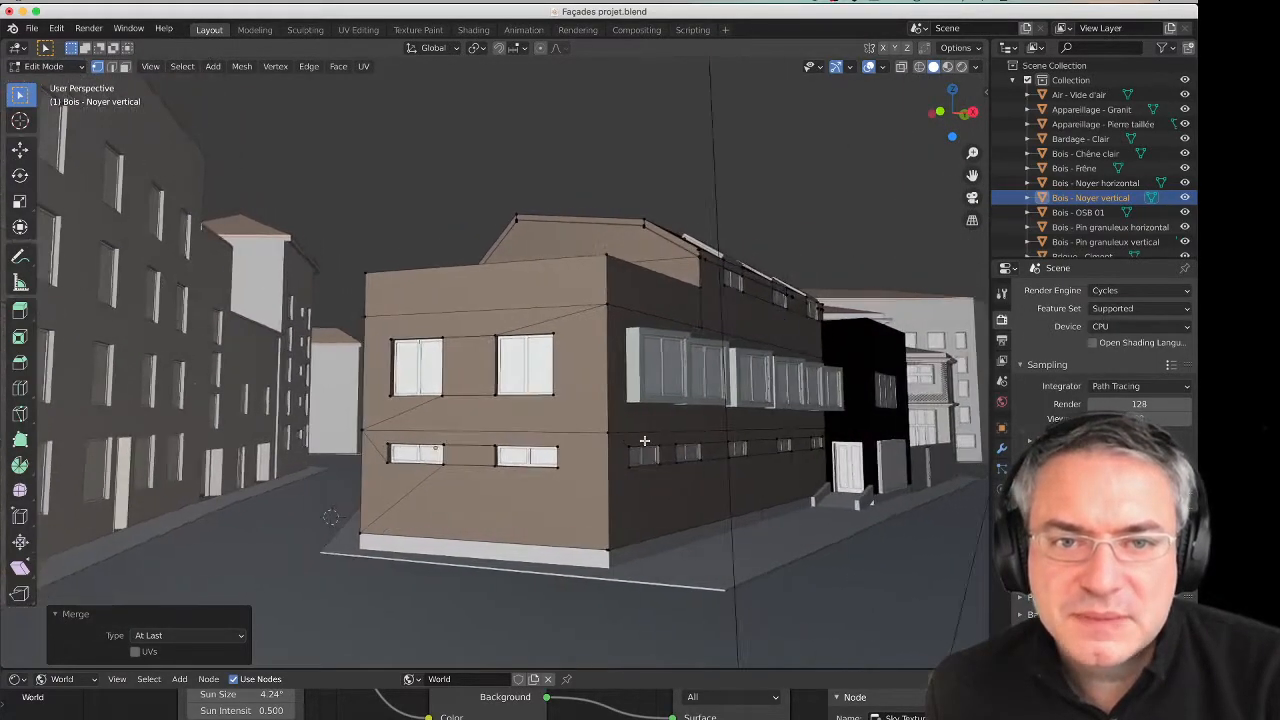
middle_drag(548, 431, 591, 436)
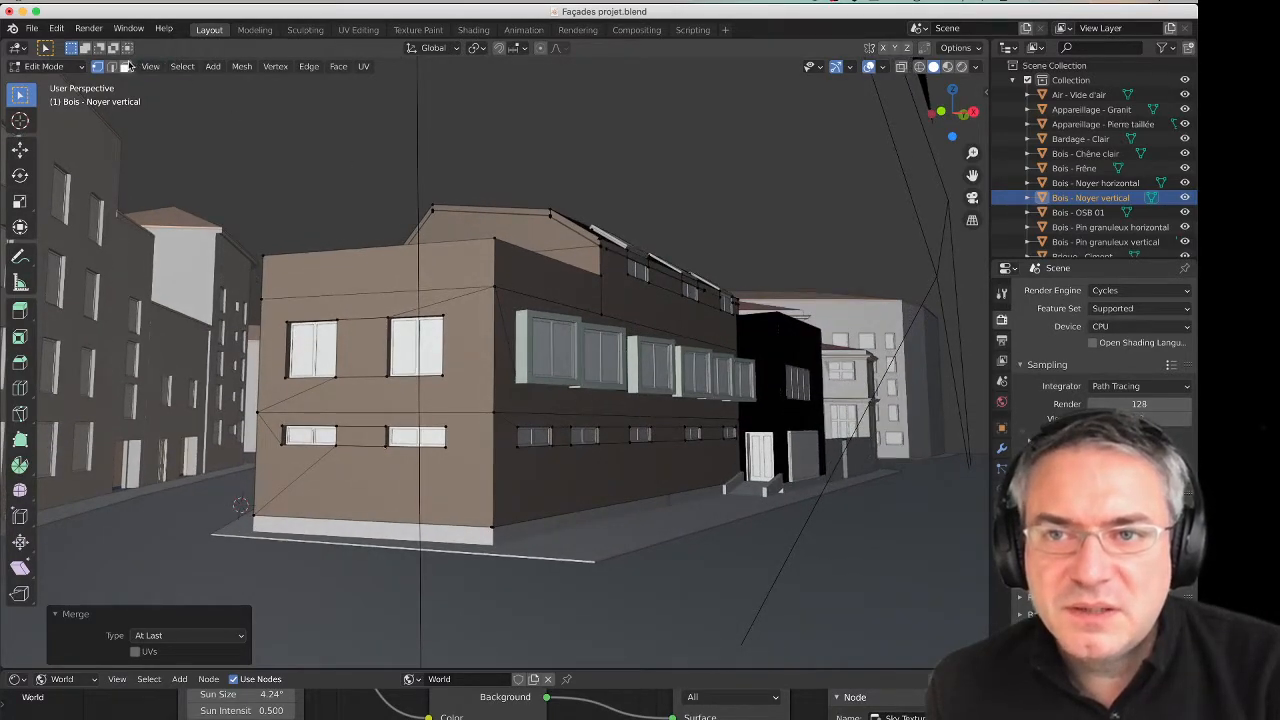
In face selection mode, select the front and side parapet faces, and extend the selection to all similar Co-planar faces.
click(366, 278)
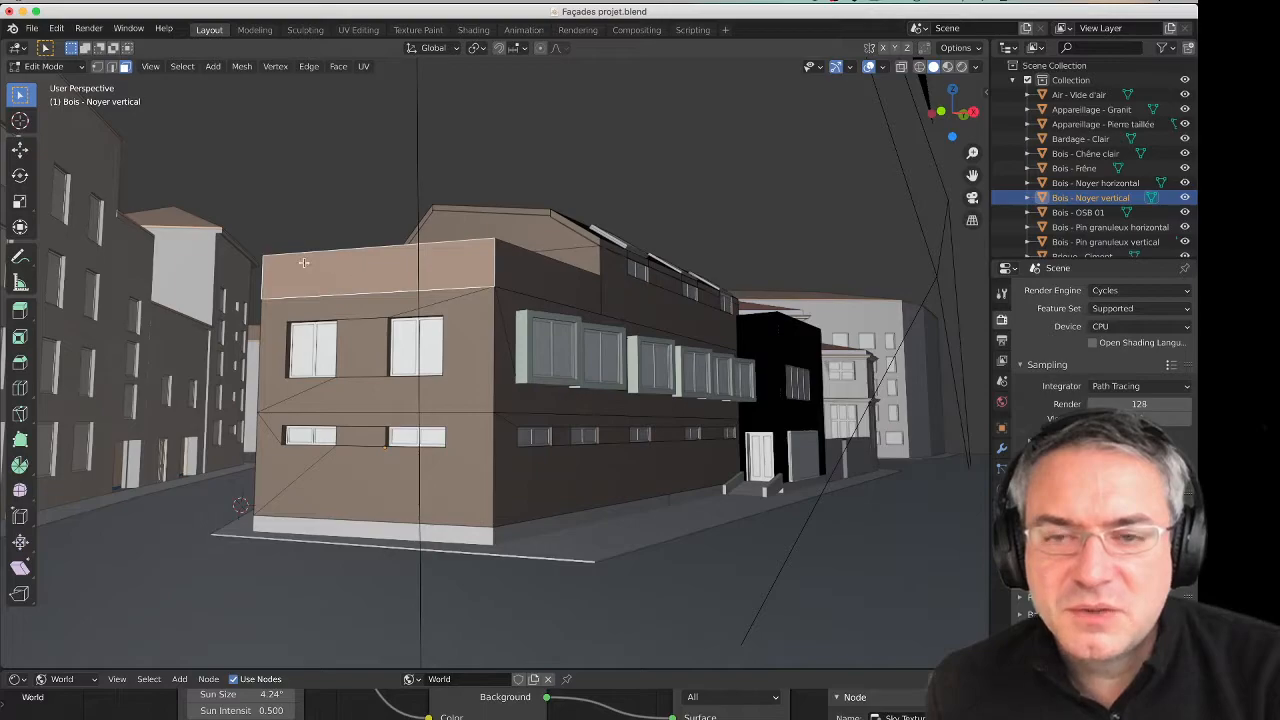
shift+click(533, 285)
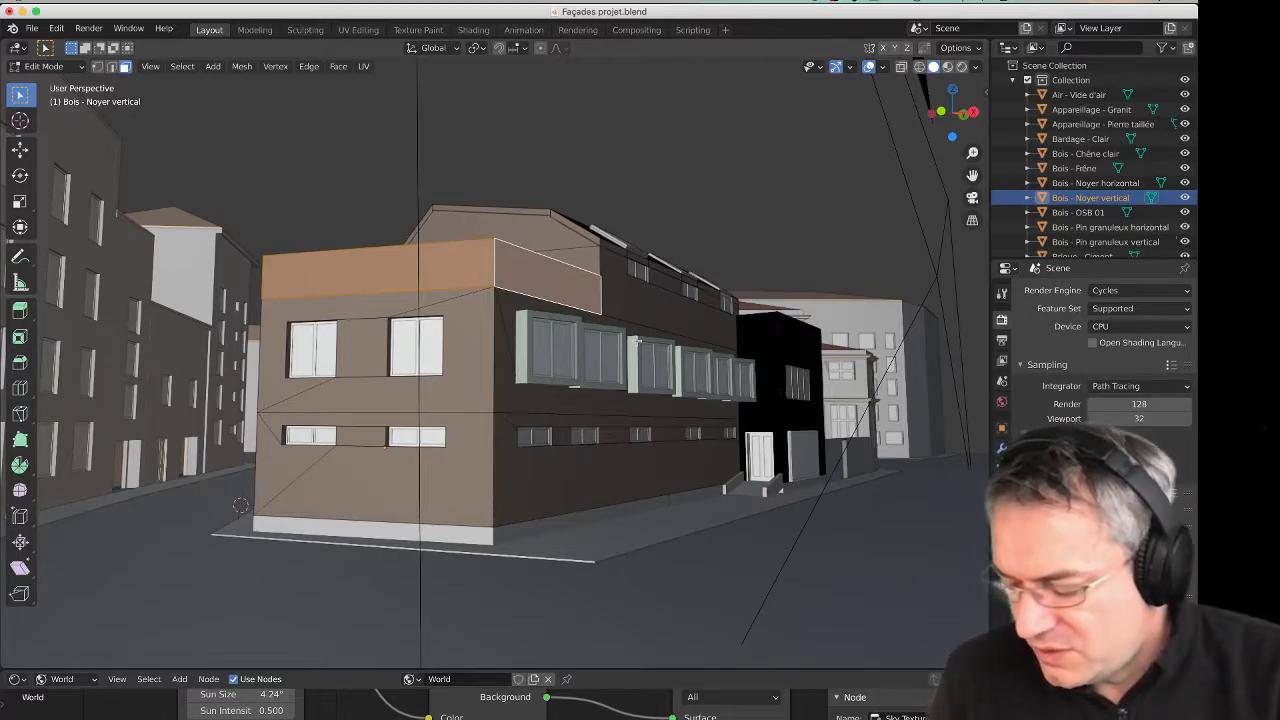
key(shift+g)
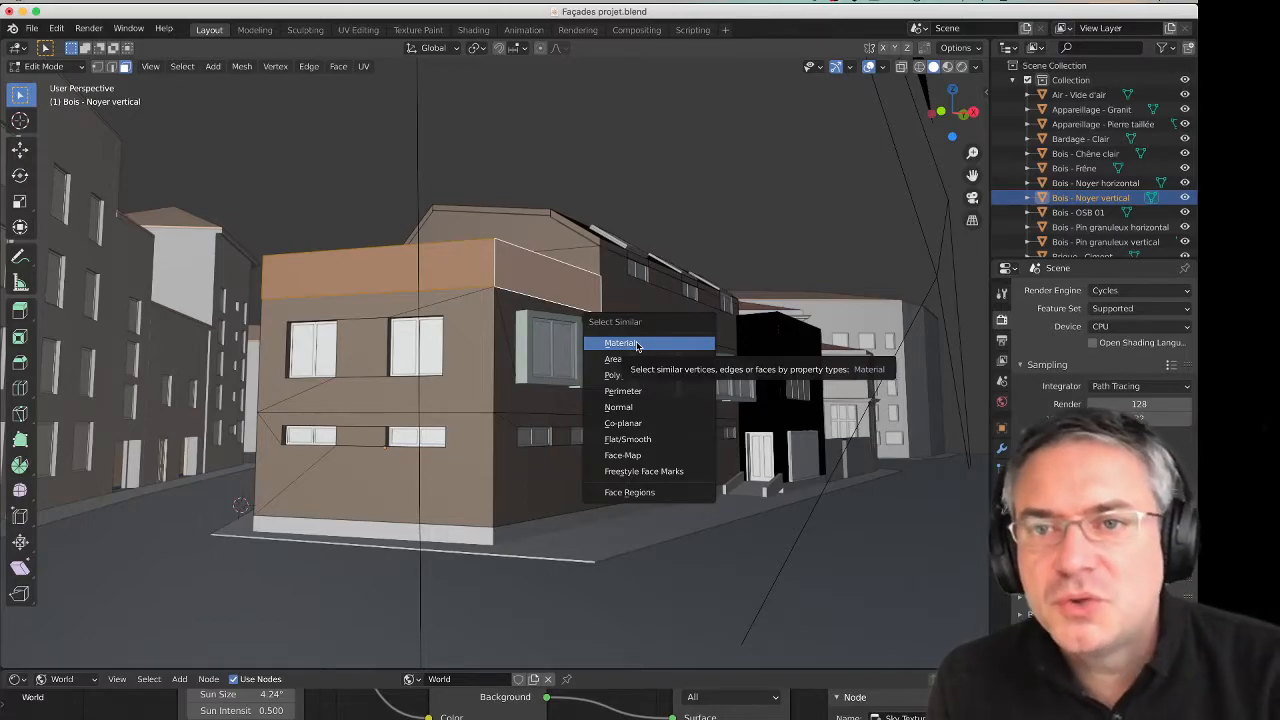
key(Return)
click(181, 67)
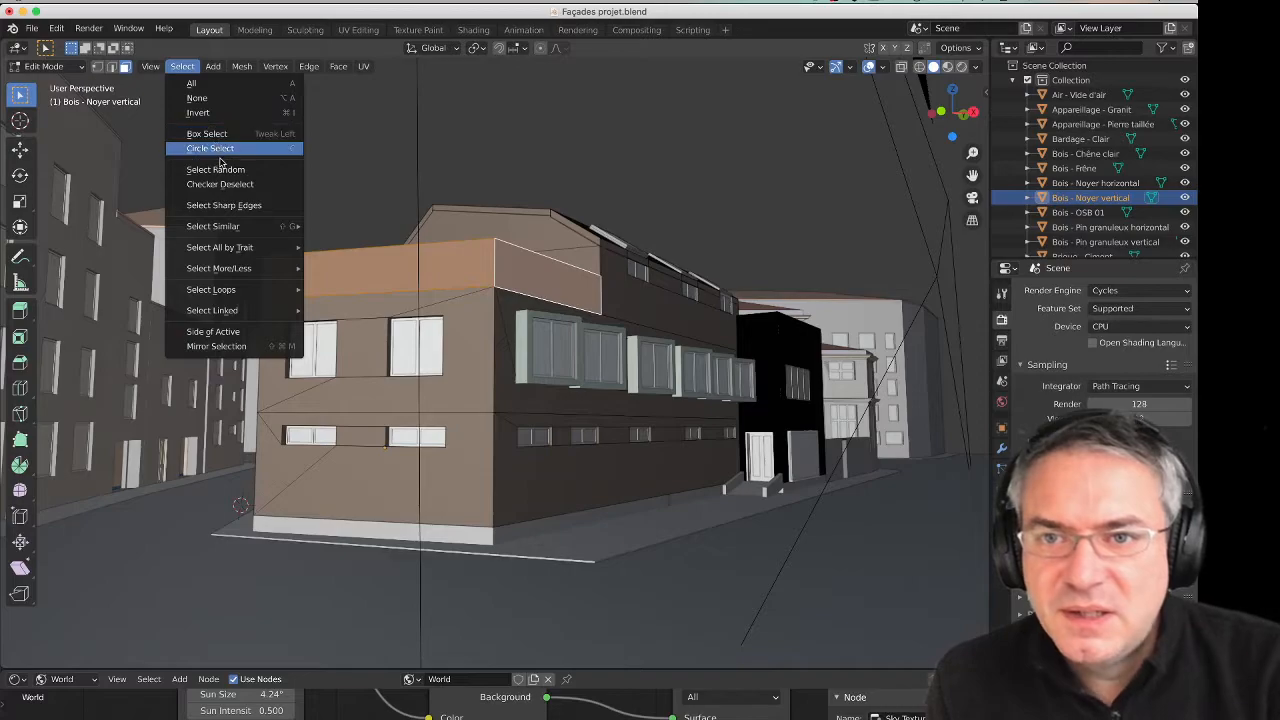
mouse_move(224, 228)
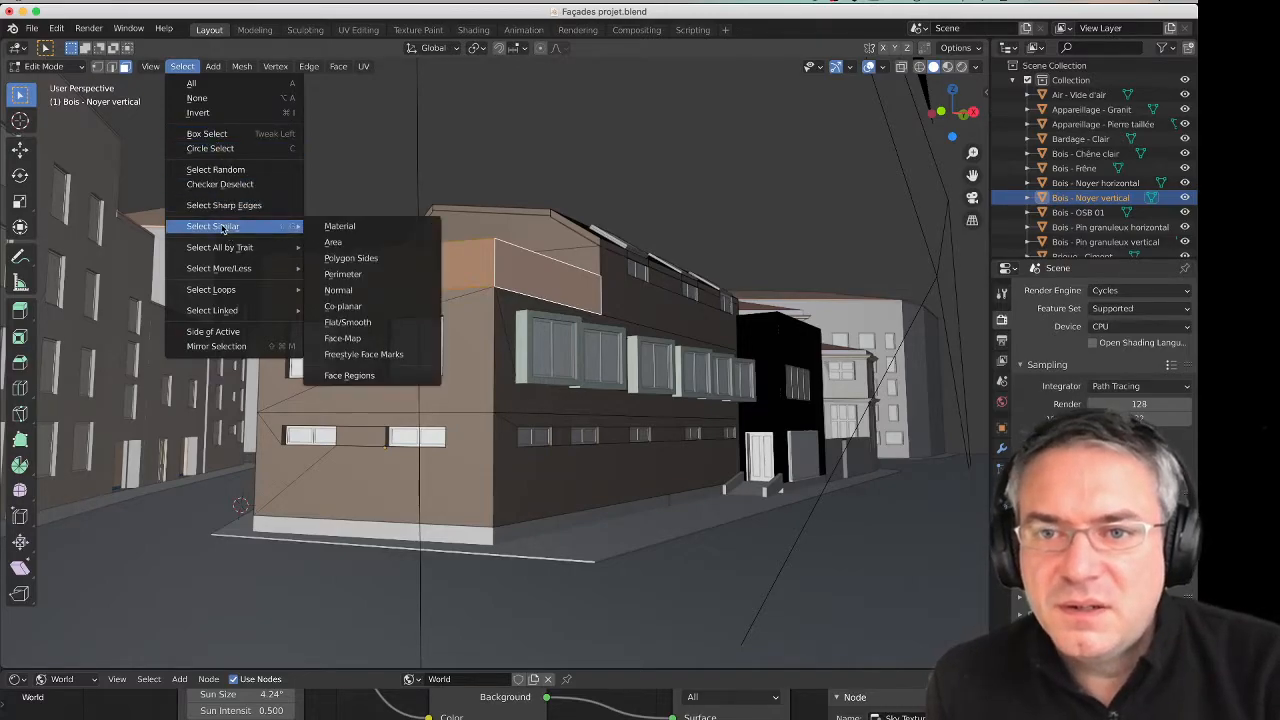
click(358, 308)
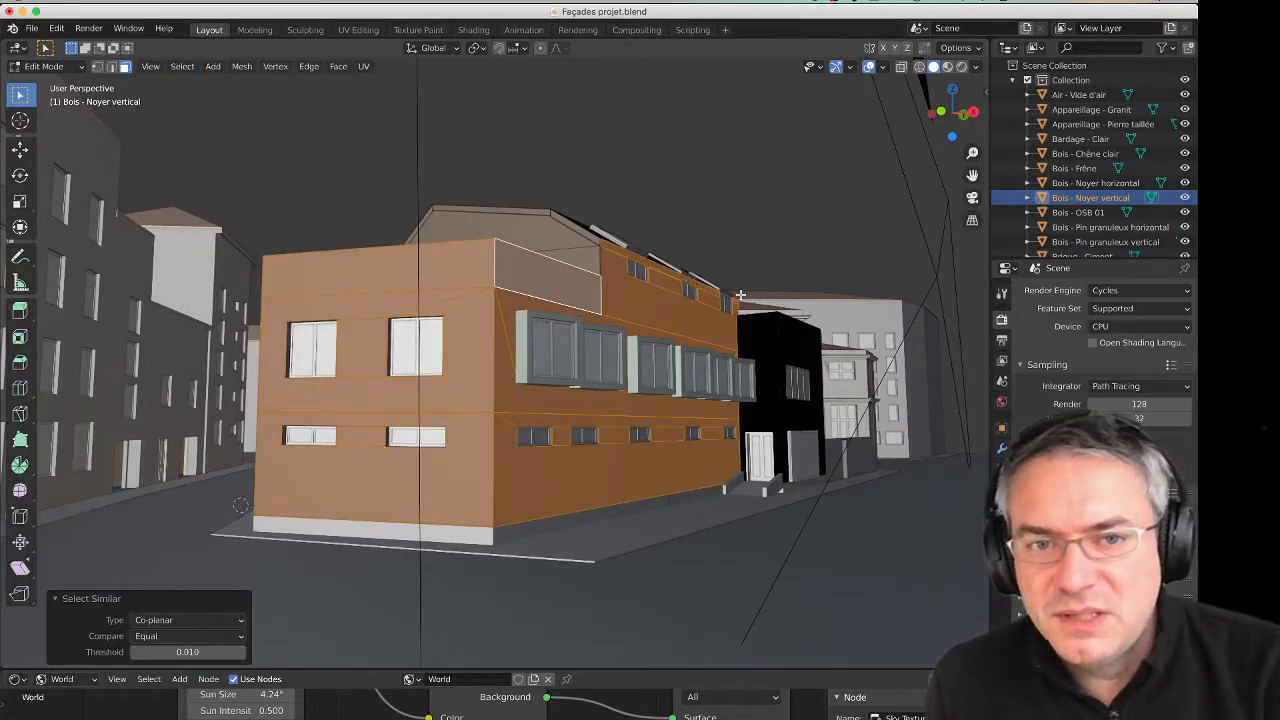
Check the coplanar selection along the long side façade, especially around the windows below the skylights.
middle_drag(344, 324, 323, 383)
scroll(742, 259, up, 5)
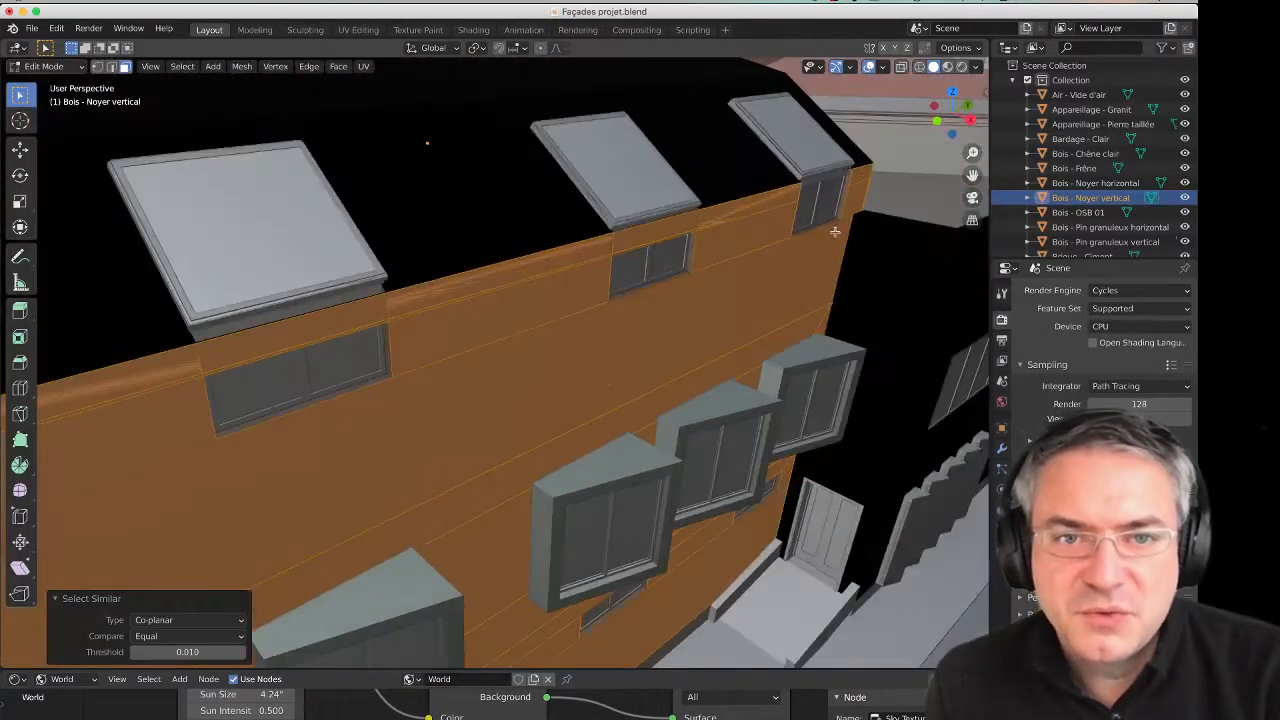
middle_drag(812, 222, 842, 190)
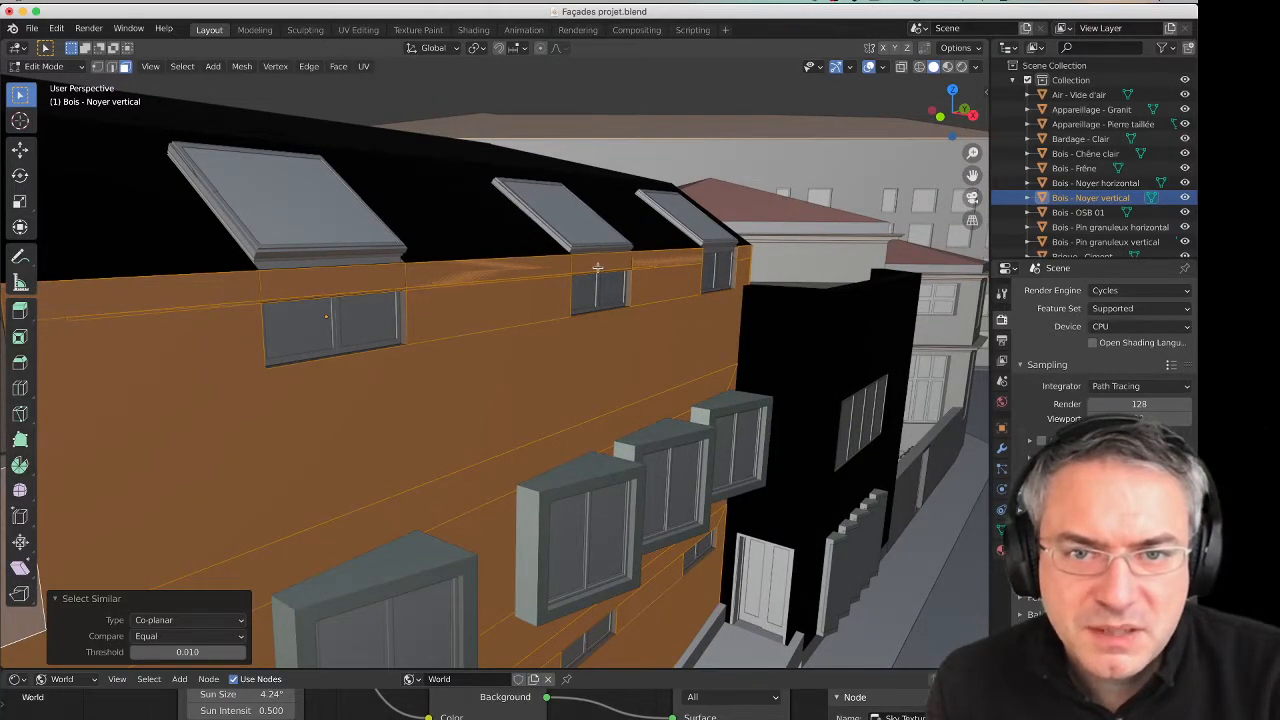
scroll(397, 291, up, 5)
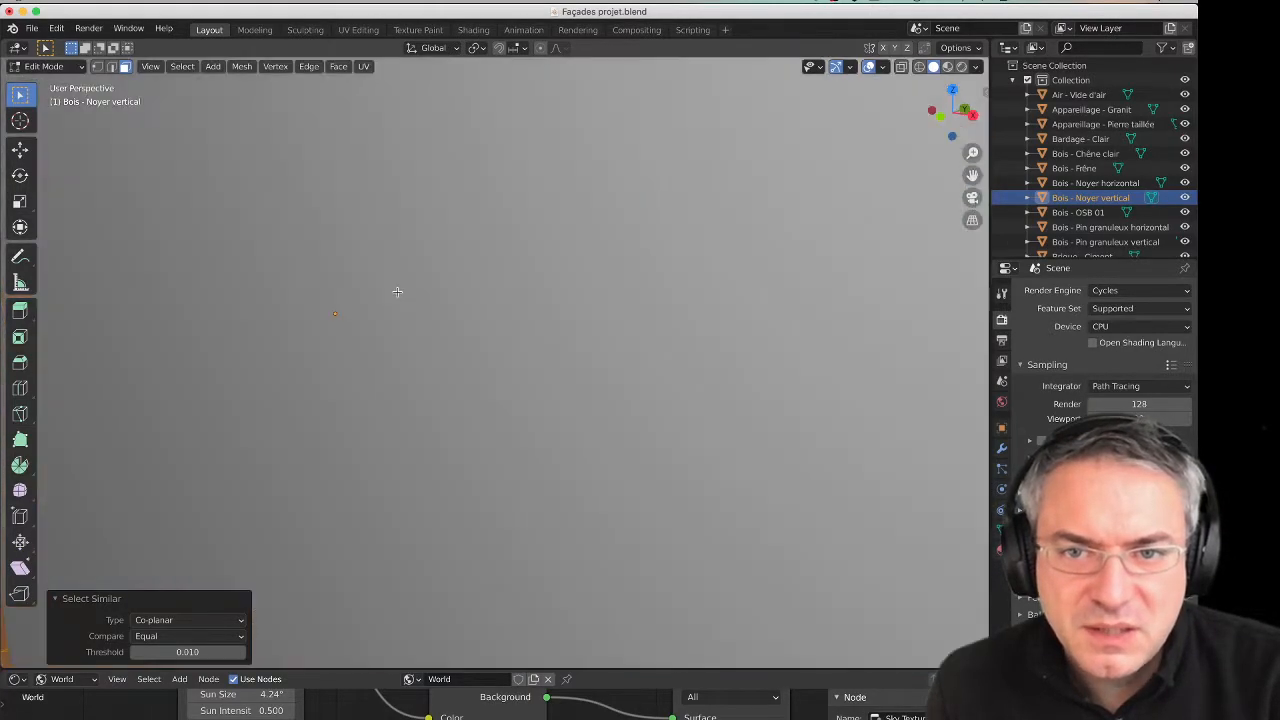
scroll(368, 302, down, 7)
scroll(366, 304, up, 3)
middle_drag(368, 312, 460, 318)
scroll(390, 315, down, 8)
scroll(430, 333, up, 4)
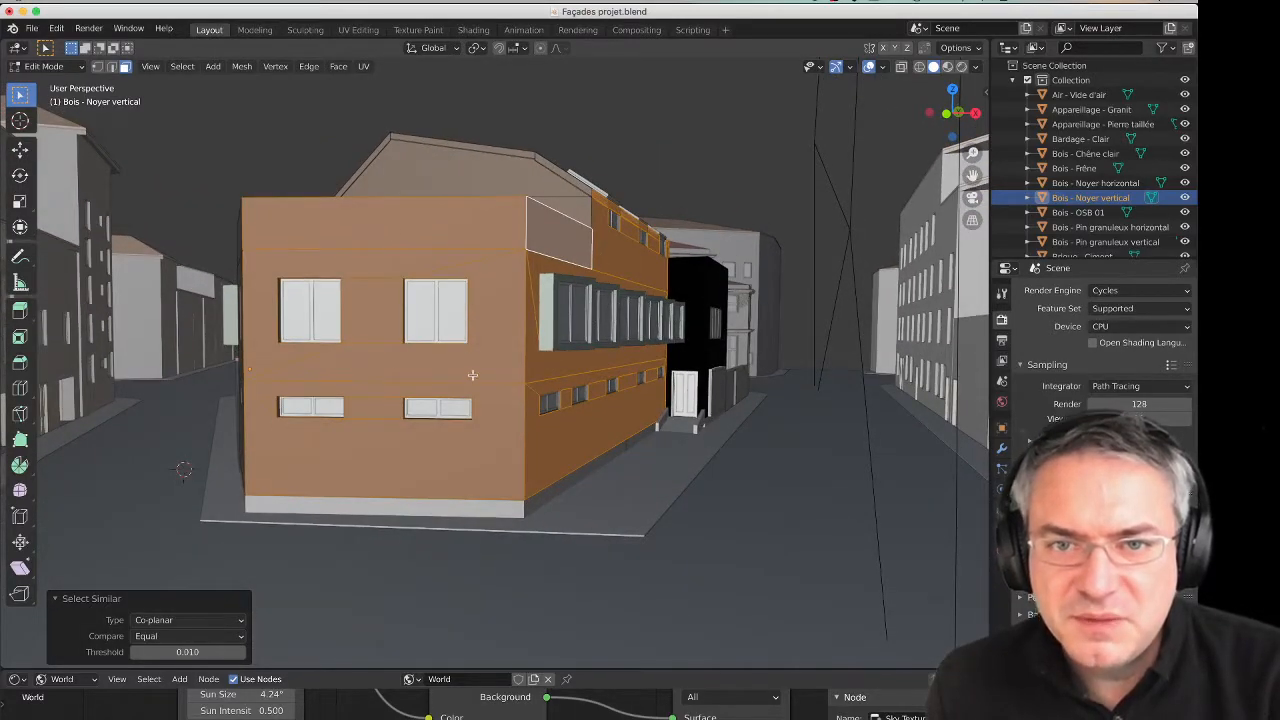
Check which front façade and side wall faces are selected around the building's street corner.
middle_drag(449, 354, 408, 330)
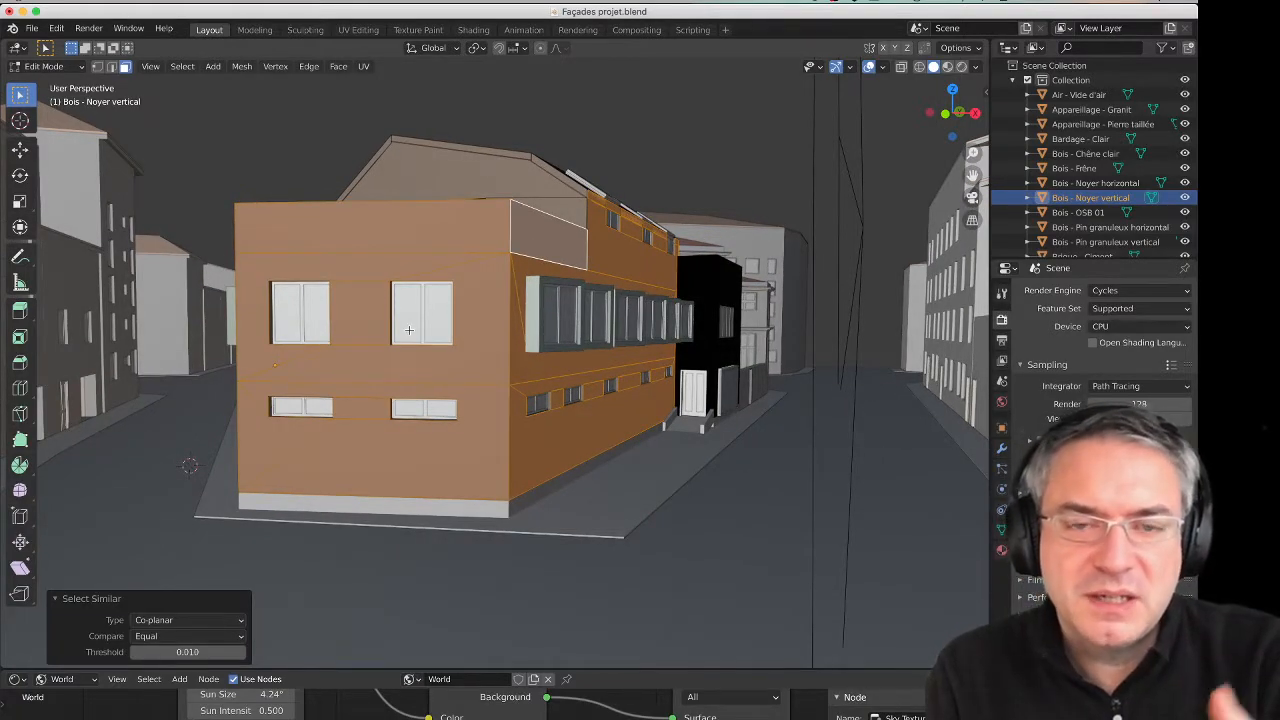
middle_drag(580, 252, 691, 276)
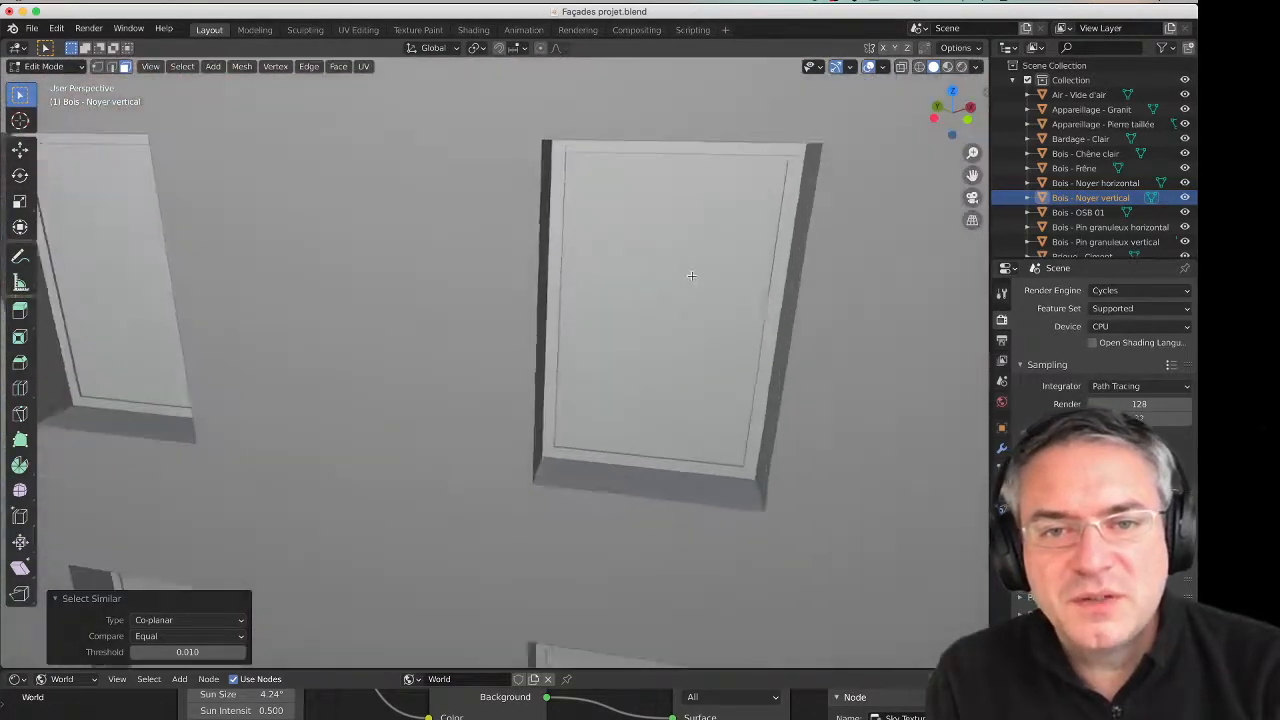
scroll(691, 276, down, 6)
middle_drag(474, 443, 349, 371)
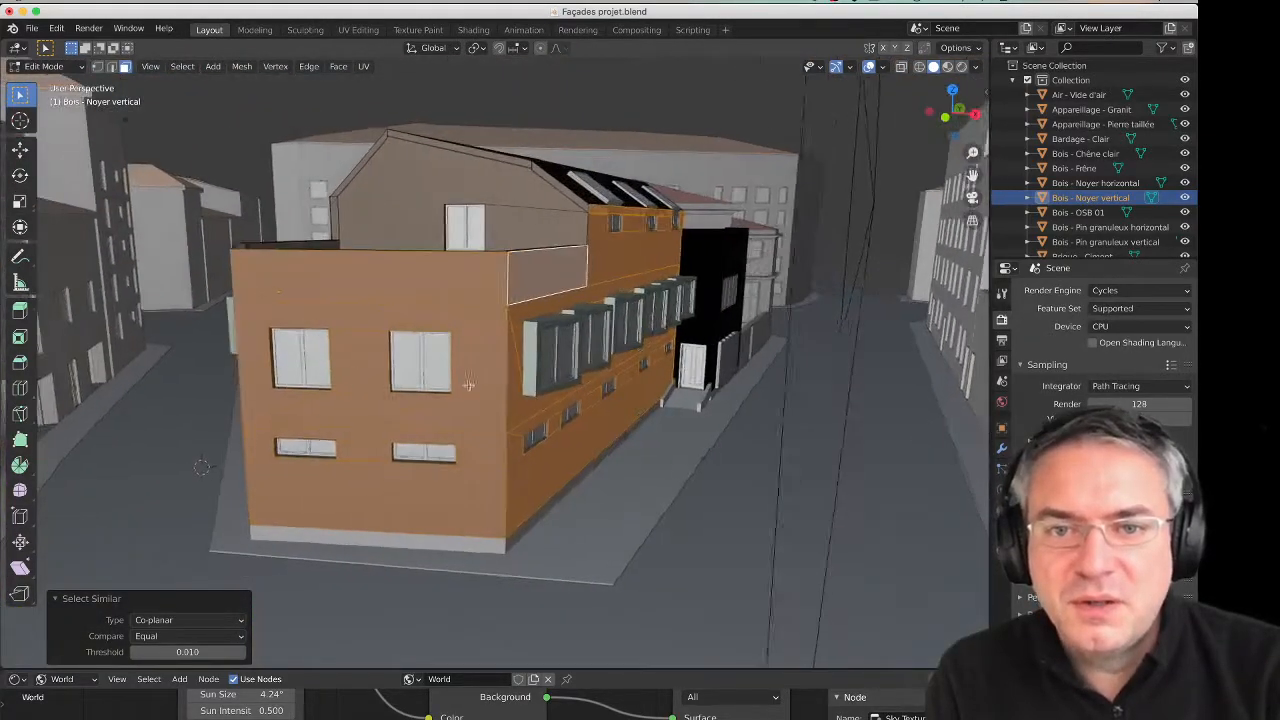
scroll(469, 385, up, 3)
middle_drag(542, 395, 570, 397)
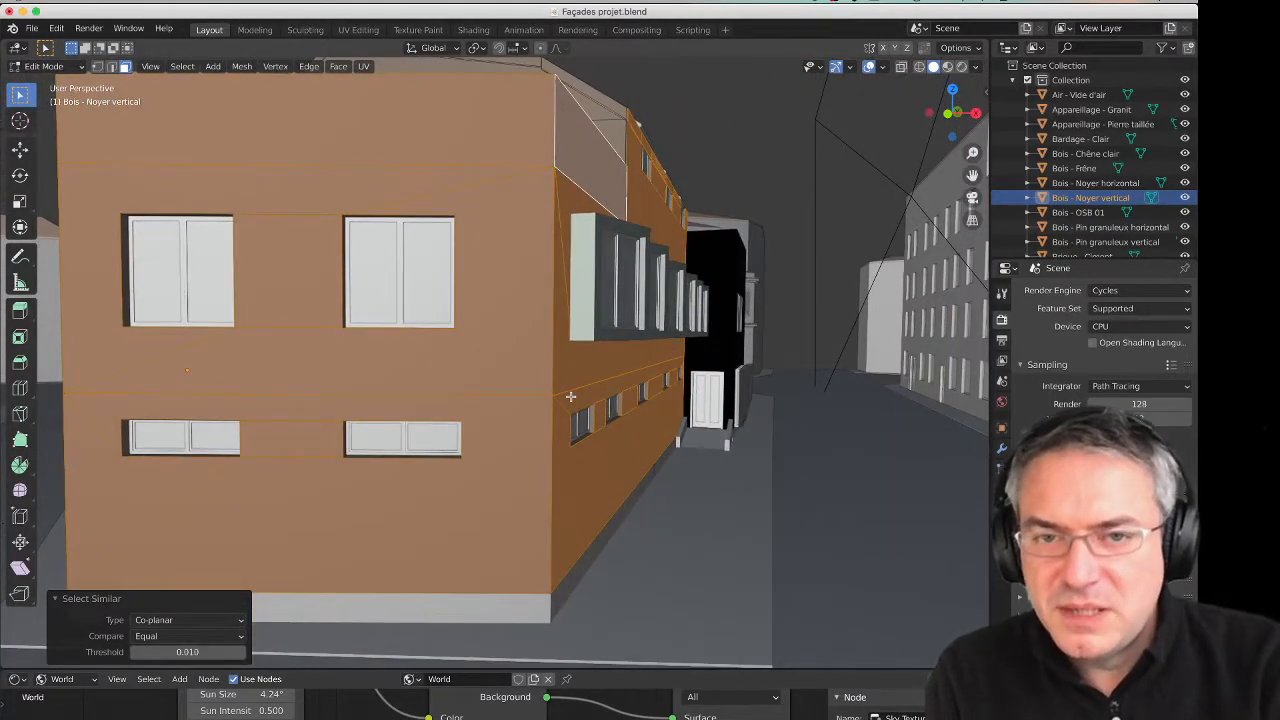
scroll(545, 375, down, 3)
middle_drag(536, 379, 529, 382)
middle_drag(427, 277, 484, 412)
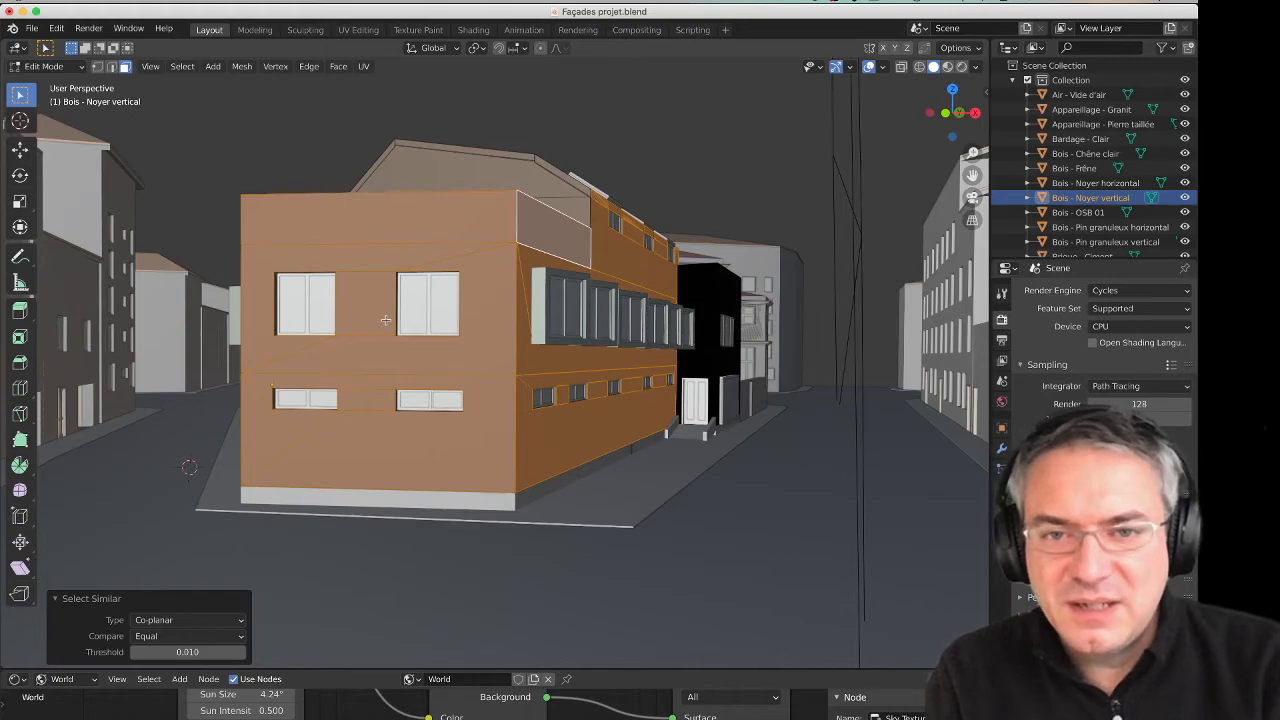
Examine the edges and unselected faces of the rear gable wall up to the roof corner.
middle_drag(385, 320, 639, 357)
scroll(480, 352, up, 3)
scroll(420, 371, down, 3)
middle_drag(519, 243, 510, 273)
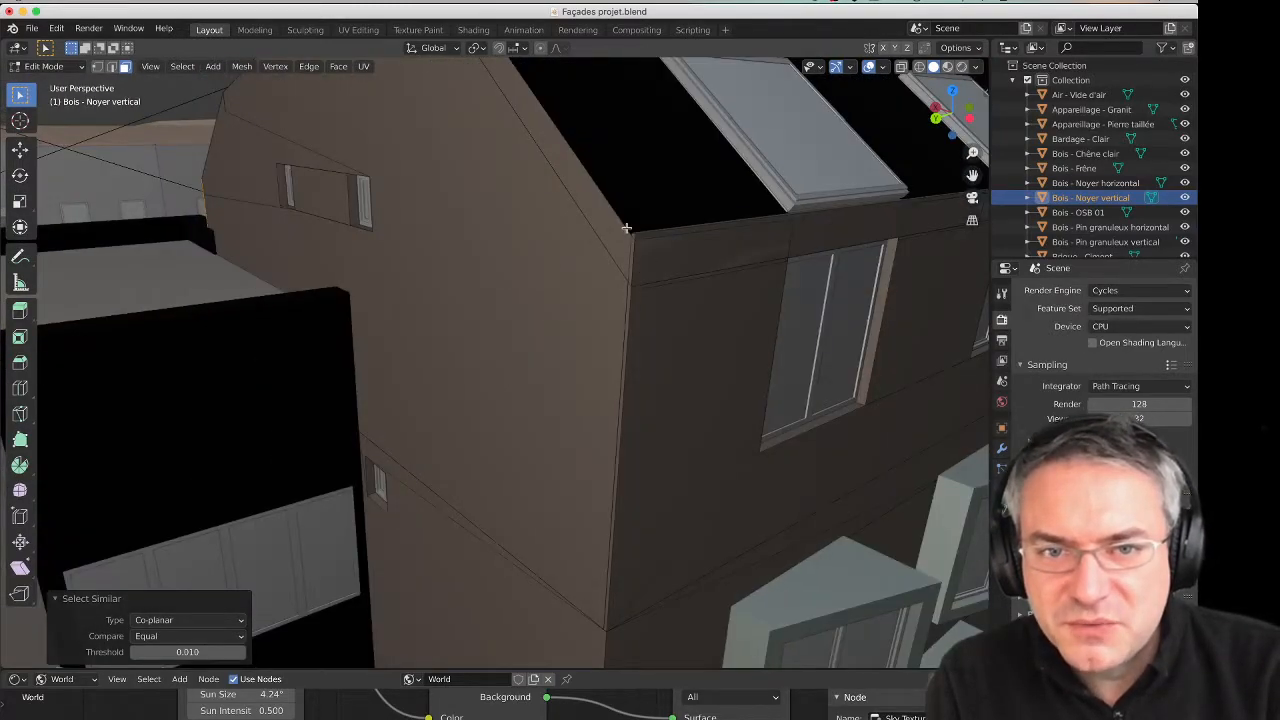
middle_drag(598, 260, 628, 264)
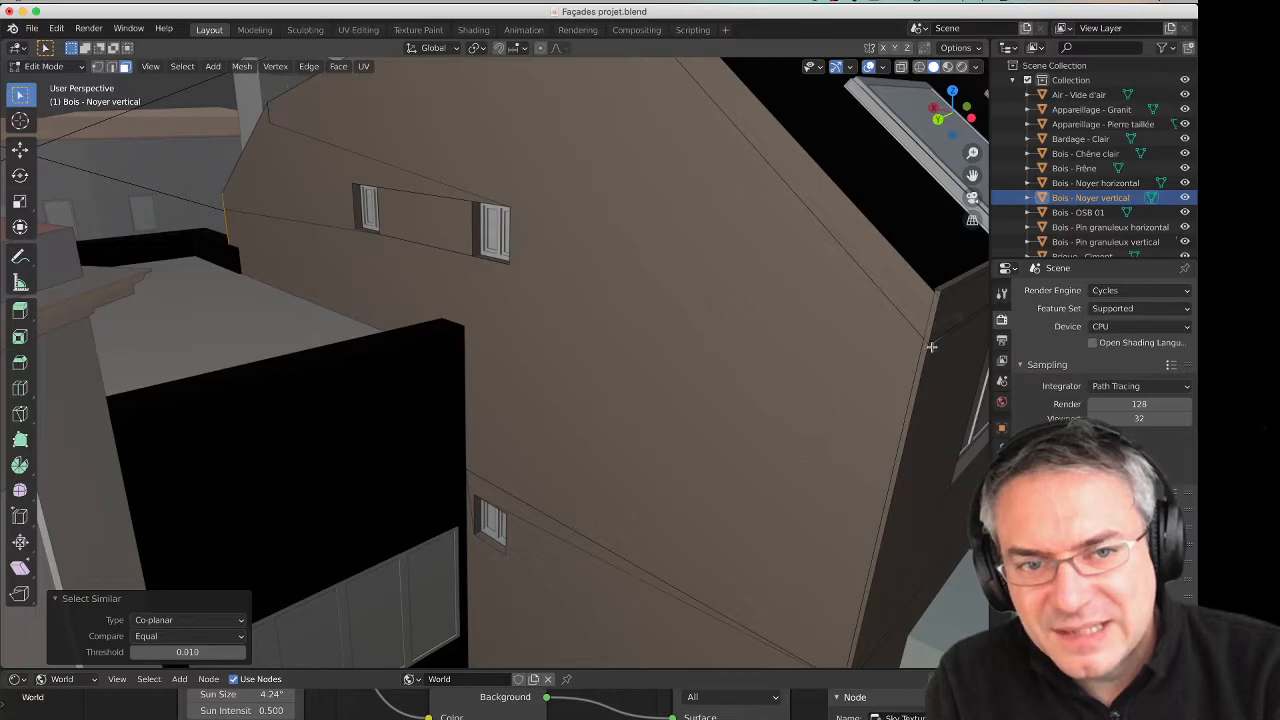
Examine the rear gable wall's roof corner and the selected front and side façades around the street corner.
scroll(928, 343, down, 6)
middle_drag(915, 343, 633, 282)
scroll(812, 280, up, 5)
middle_drag(809, 286, 866, 314)
scroll(792, 330, up, 4)
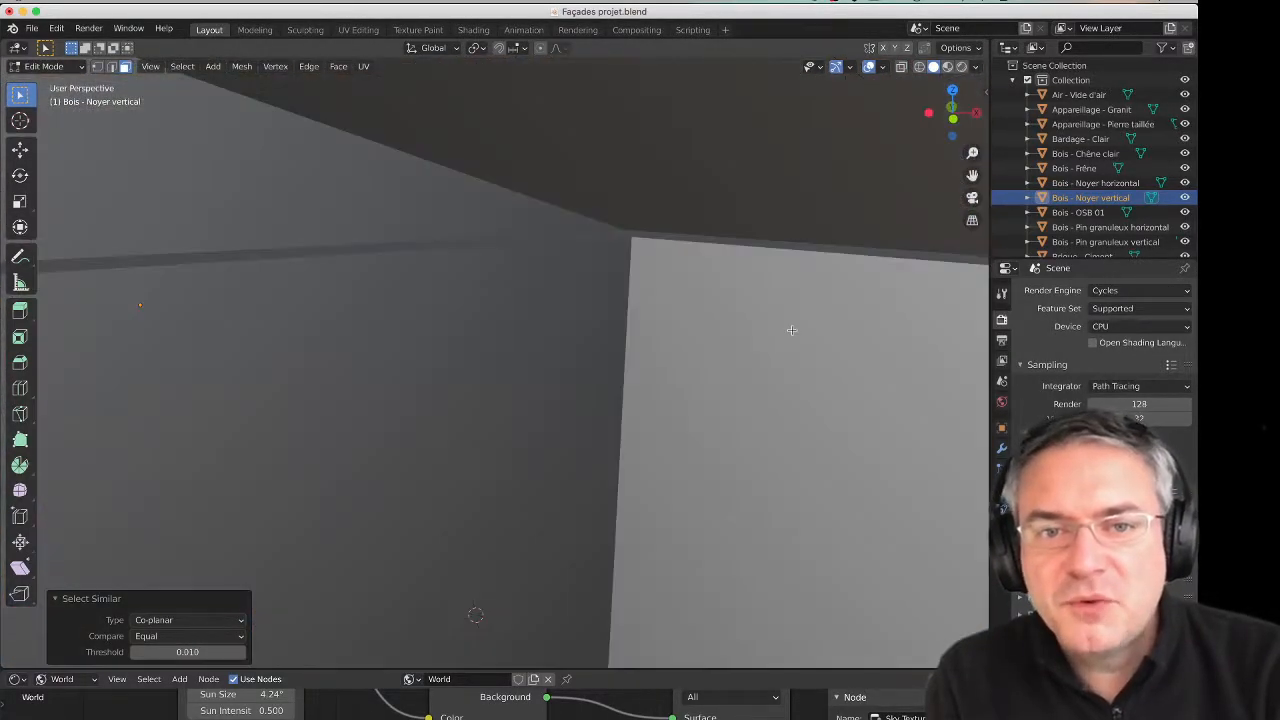
middle_drag(791, 330, 597, 361)
scroll(594, 308, up, 5)
scroll(612, 315, down, 5)
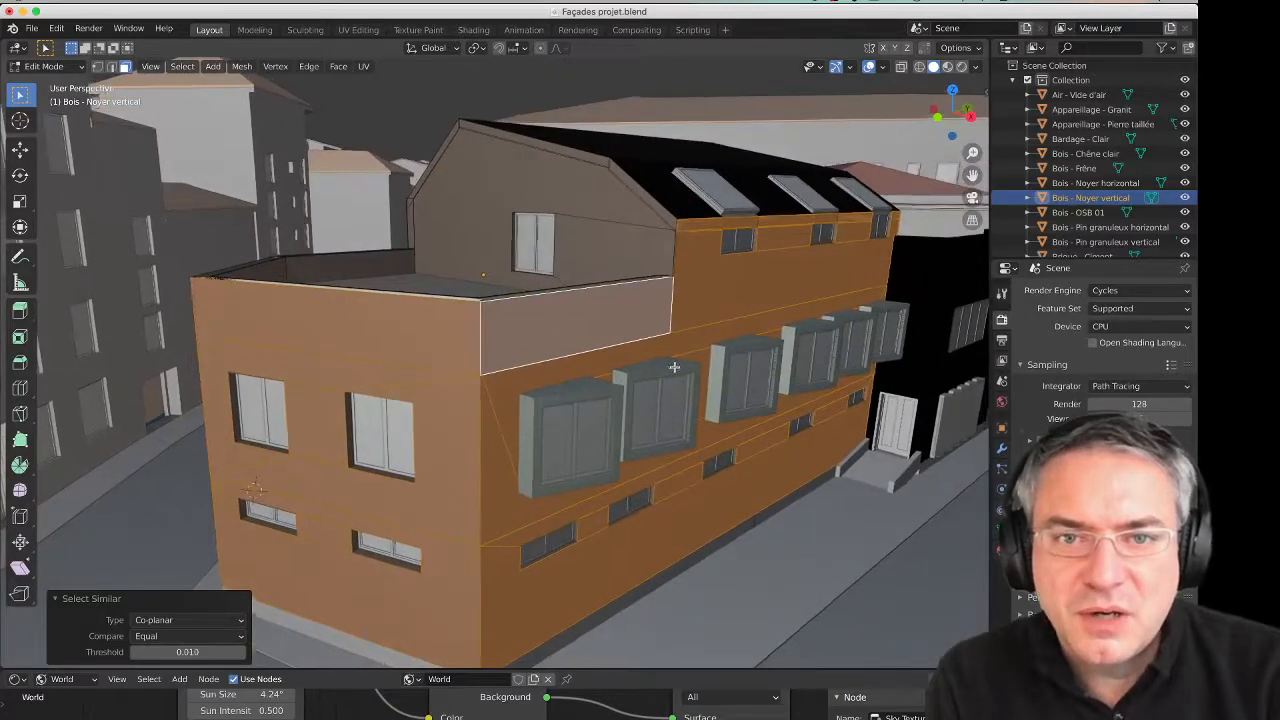
Look over the project building from the street and above the neighbouring roofs, then from its front façade.
middle_drag(674, 367, 900, 411)
scroll(709, 391, down, 7)
middle_drag(593, 420, 770, 365)
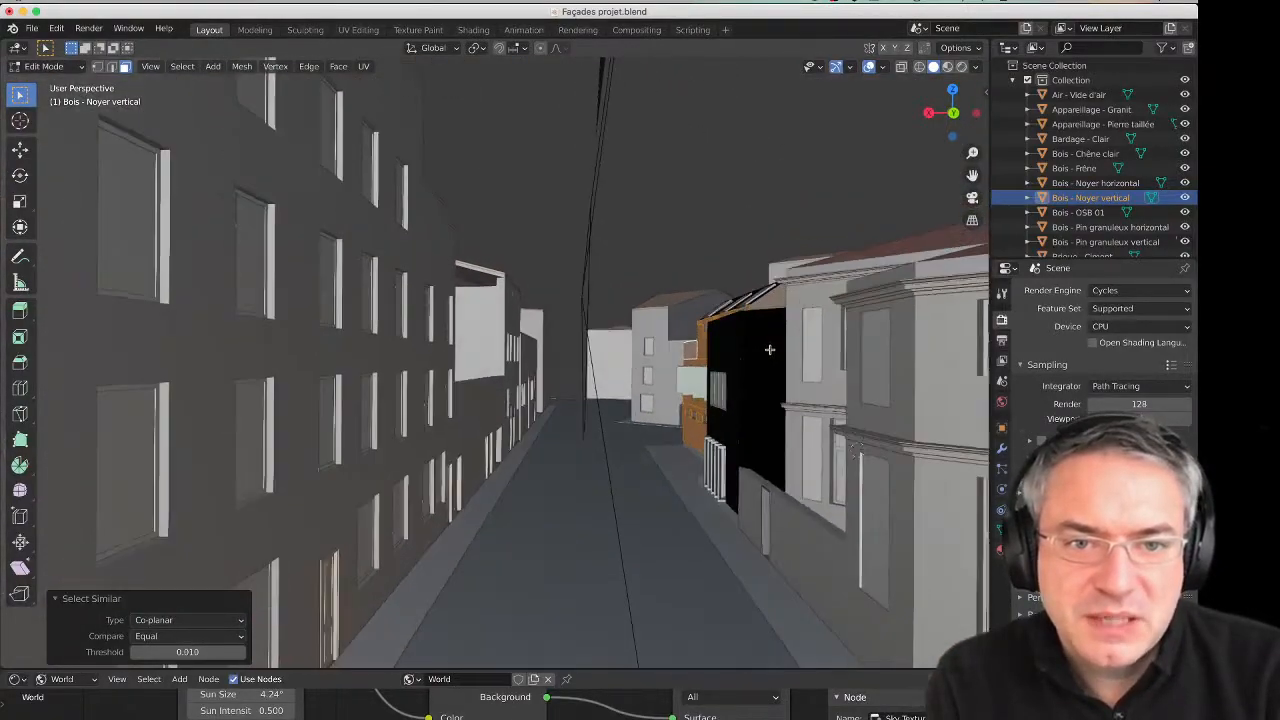
scroll(769, 352, down, 1)
middle_drag(767, 354, 768, 353)
scroll(768, 353, down, 2)
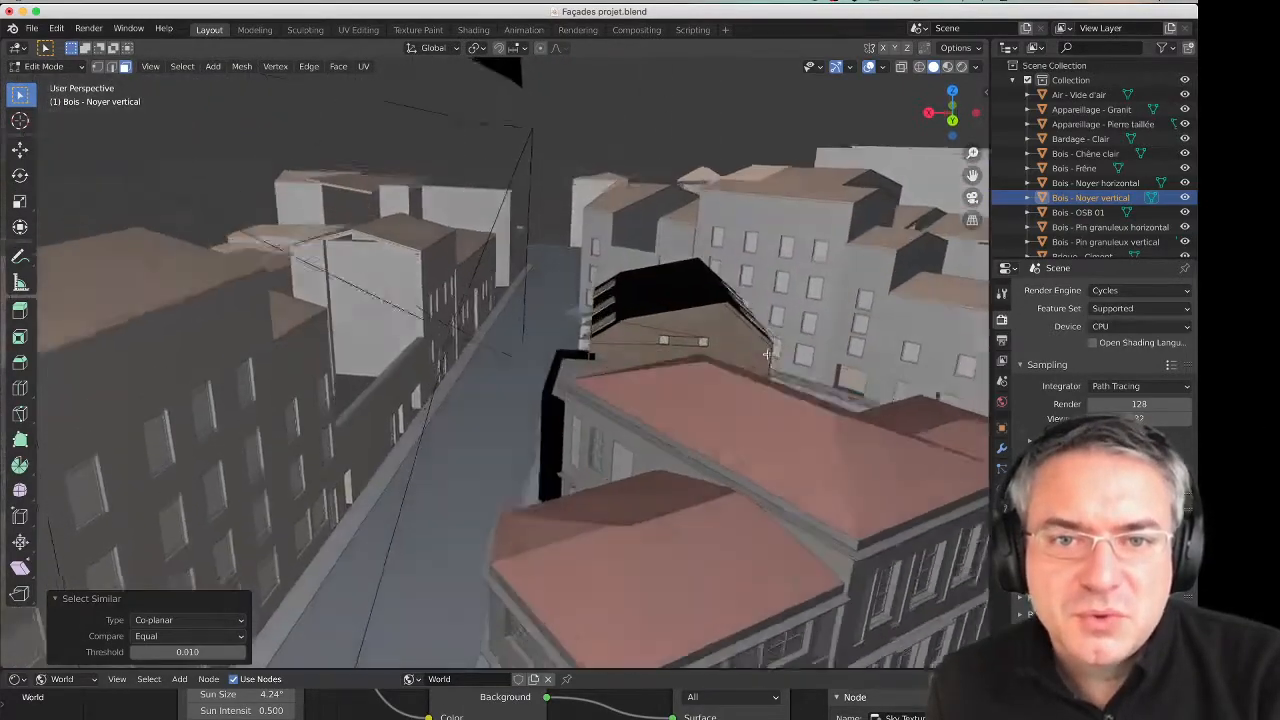
middle_drag(767, 354, 708, 361)
scroll(760, 364, down, 3)
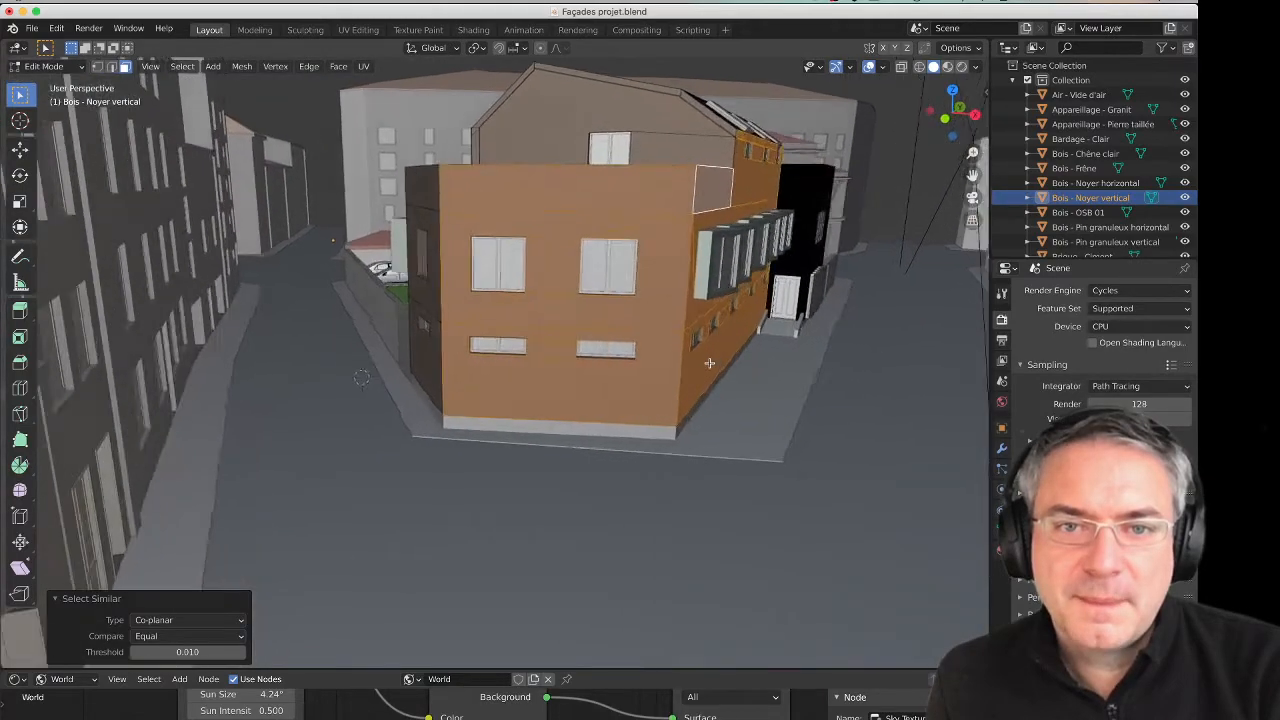
Examine the selected long side façade and the adjoining black building along the street.
scroll(709, 363, right, 10)
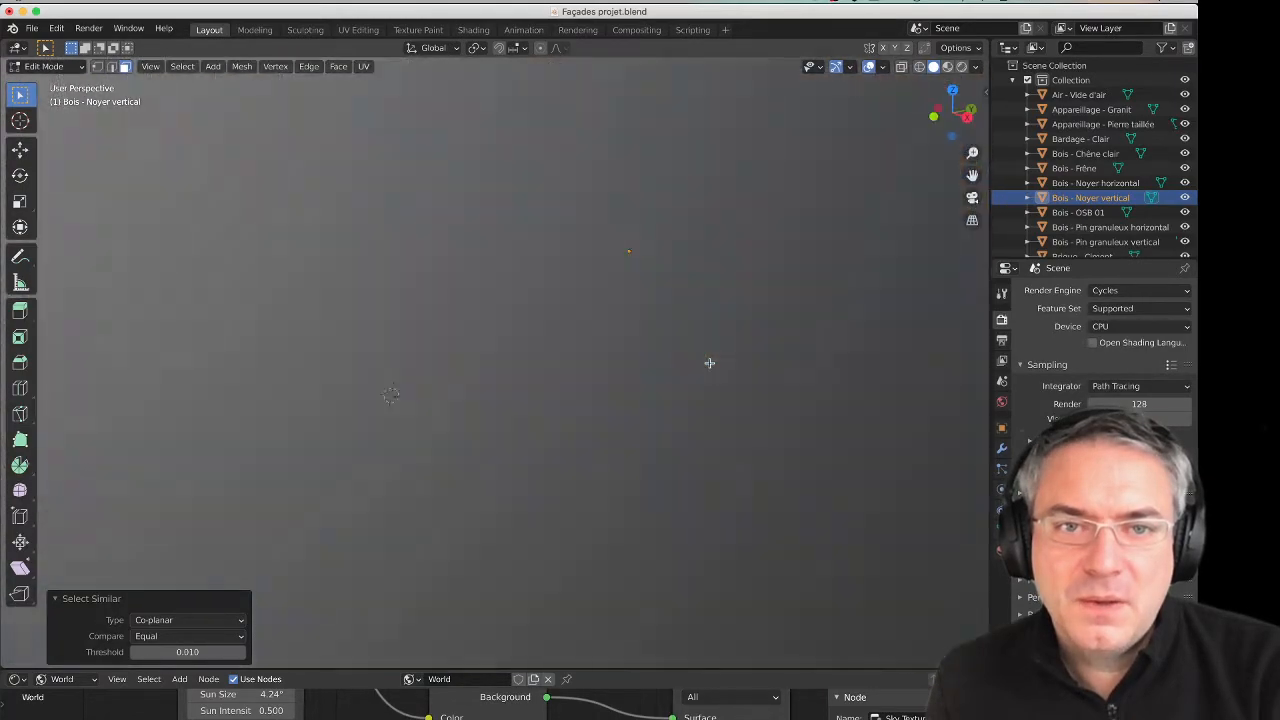
scroll(709, 363, right, 10)
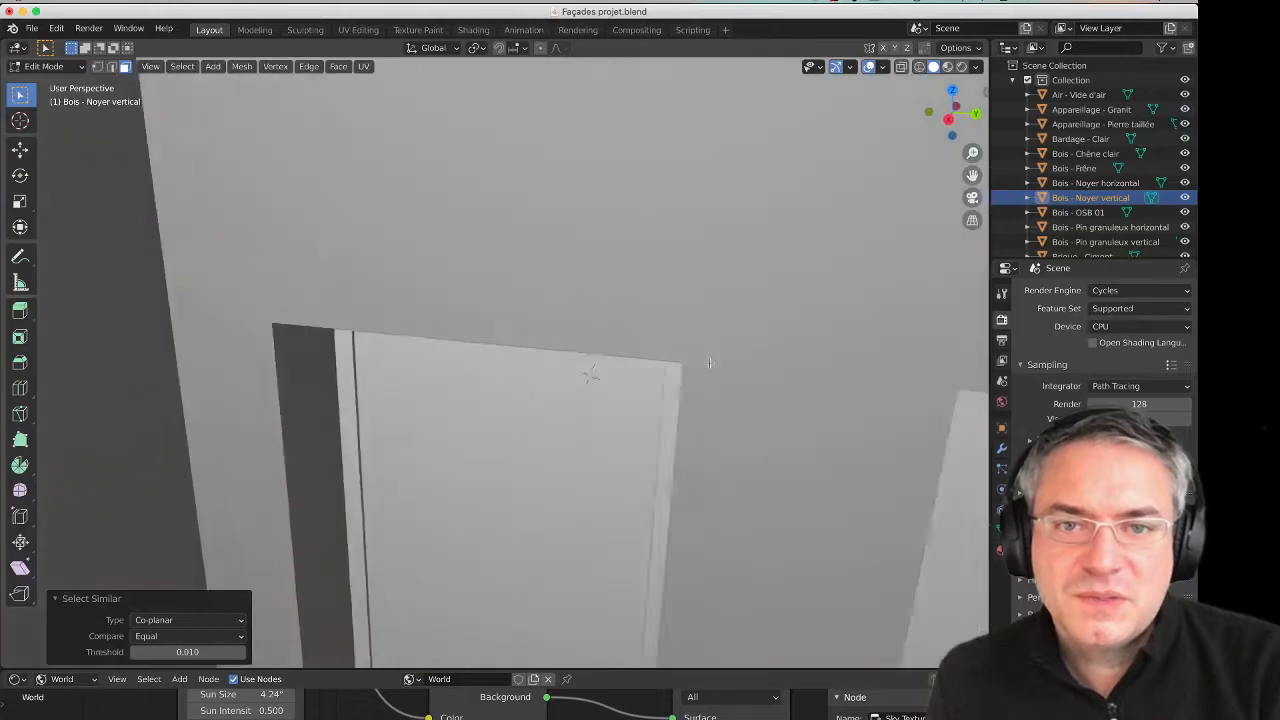
scroll(709, 363, right, 10)
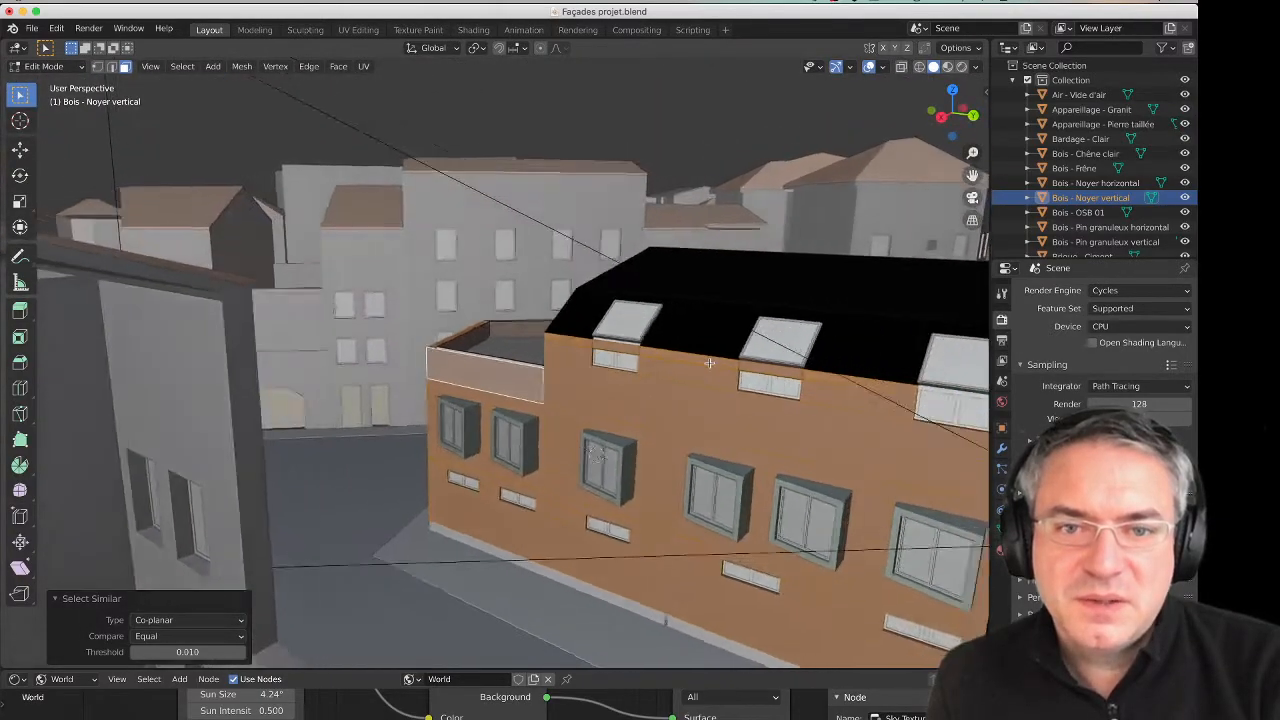
scroll(709, 364, down, 6)
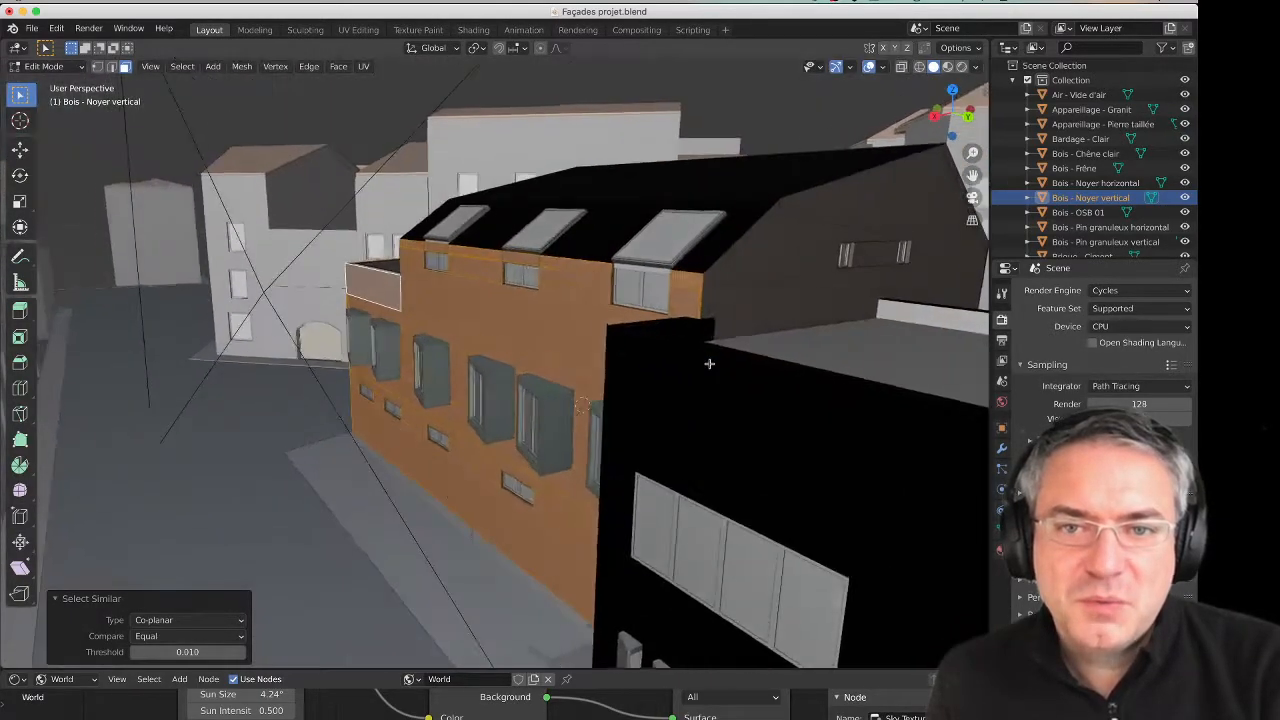
scroll(709, 364, down, 3)
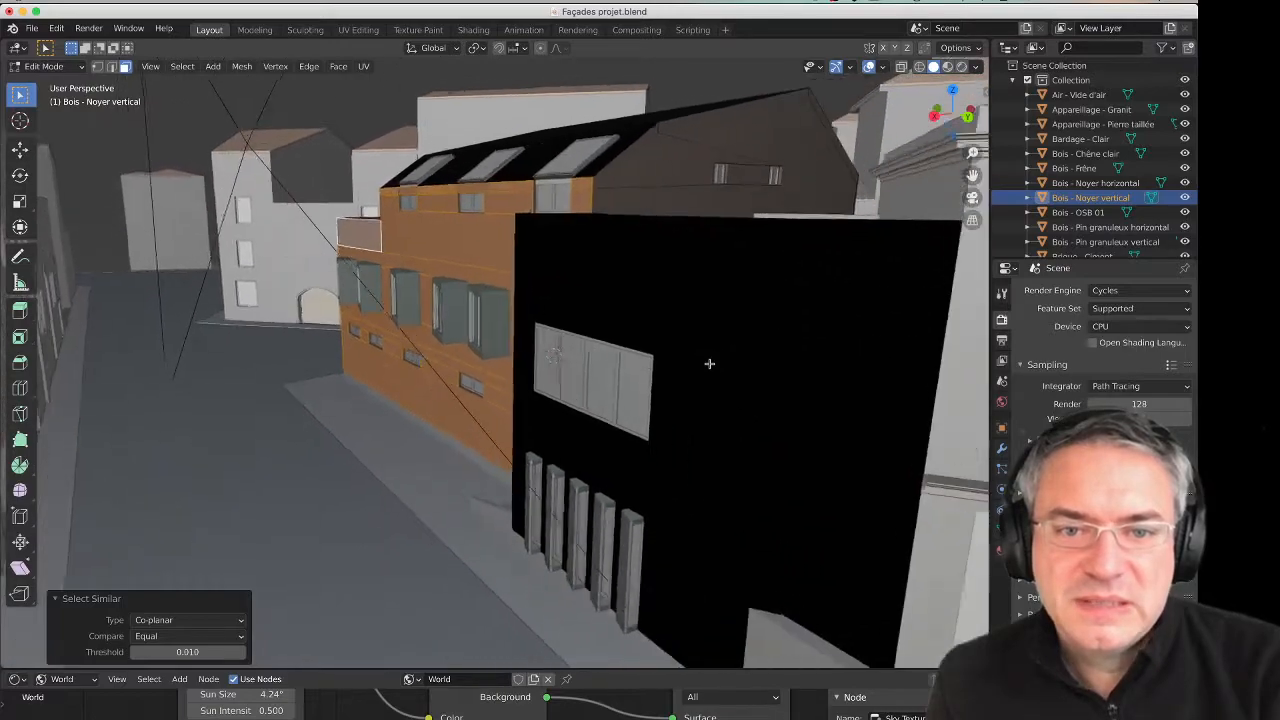
scroll(709, 364, down, 3)
scroll(709, 364, down, 3)
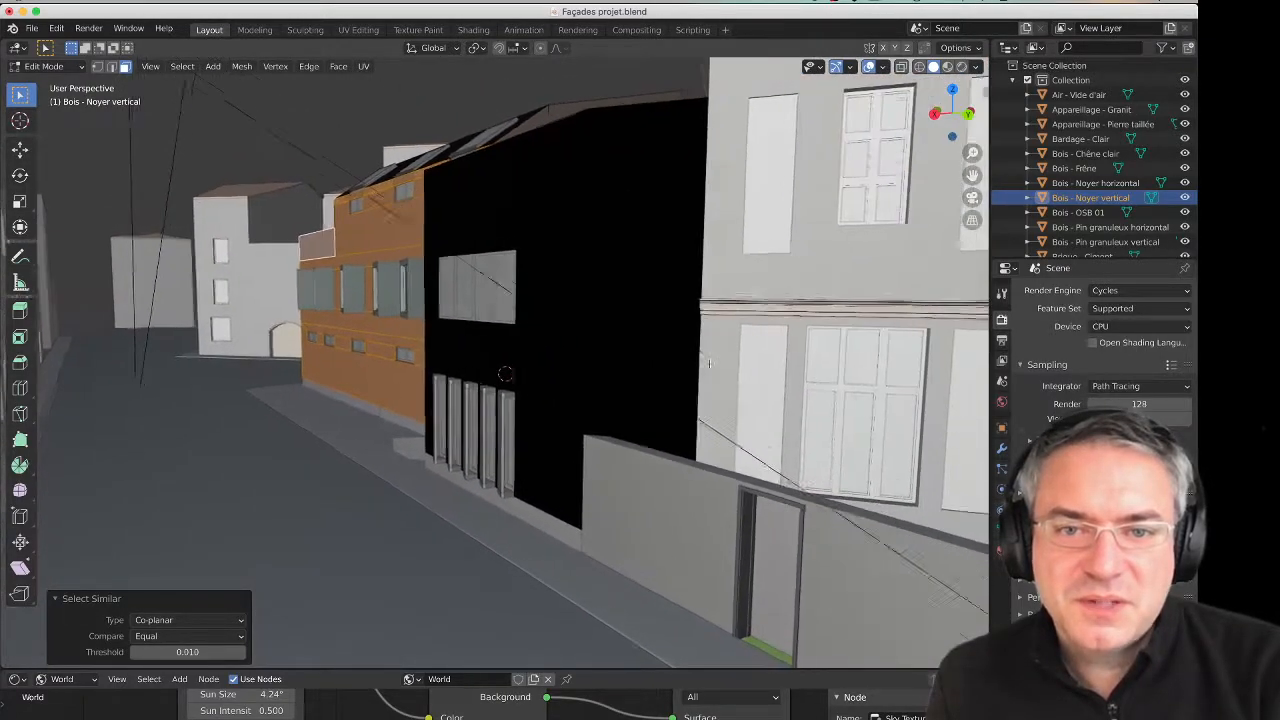
scroll(709, 364, down, 4)
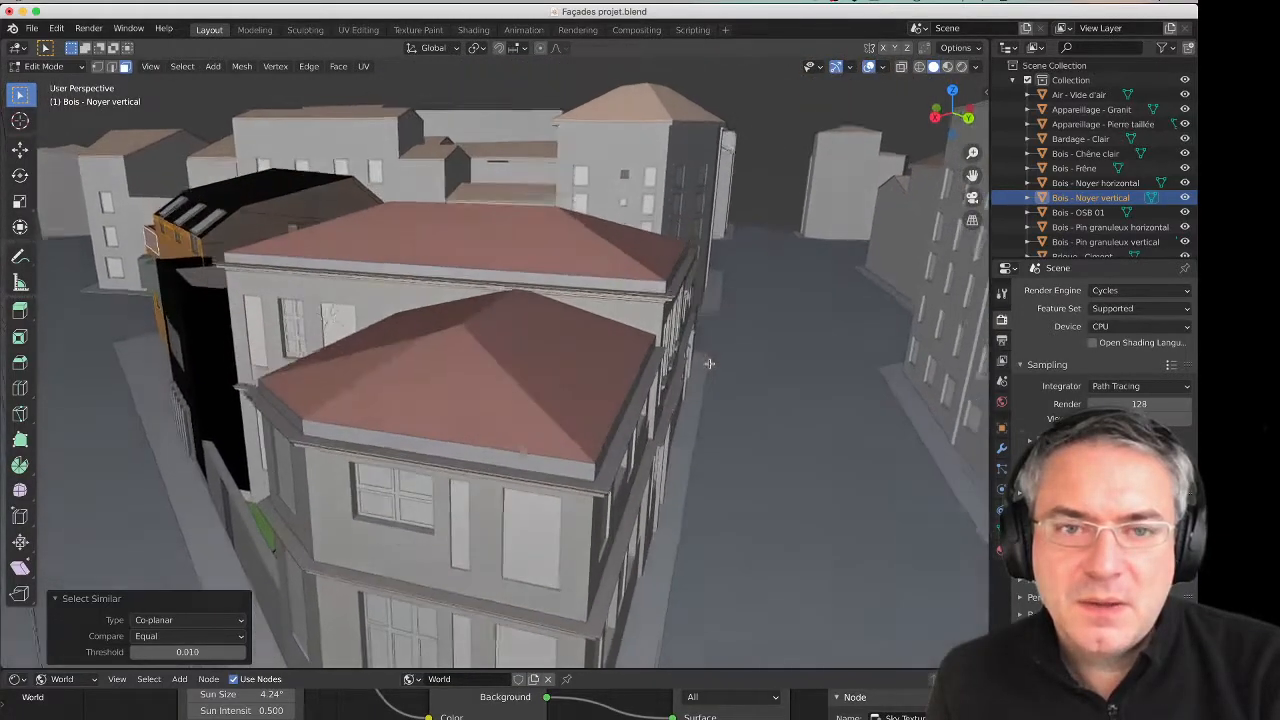
Check the project building's roof terrace, parapet and selected street-corner walls from above the surrounding roofs.
scroll(709, 364, up, 5)
scroll(709, 364, left, 10)
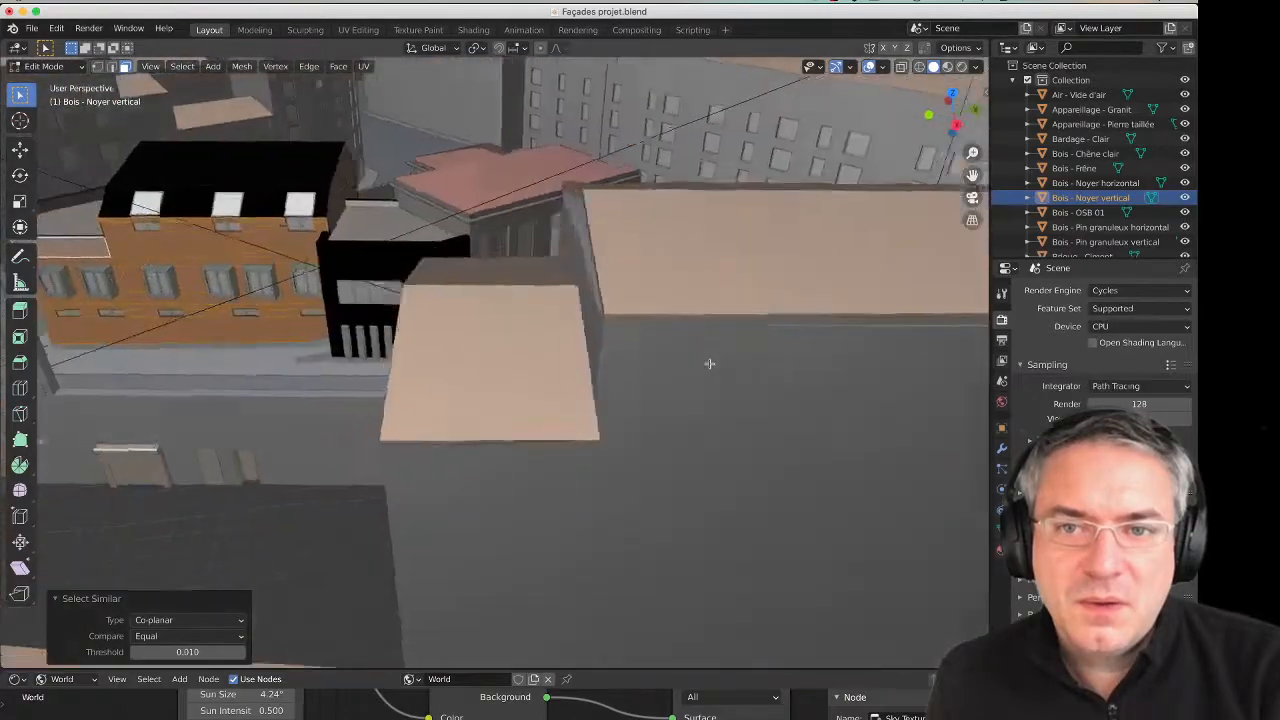
scroll(709, 364, left, 10)
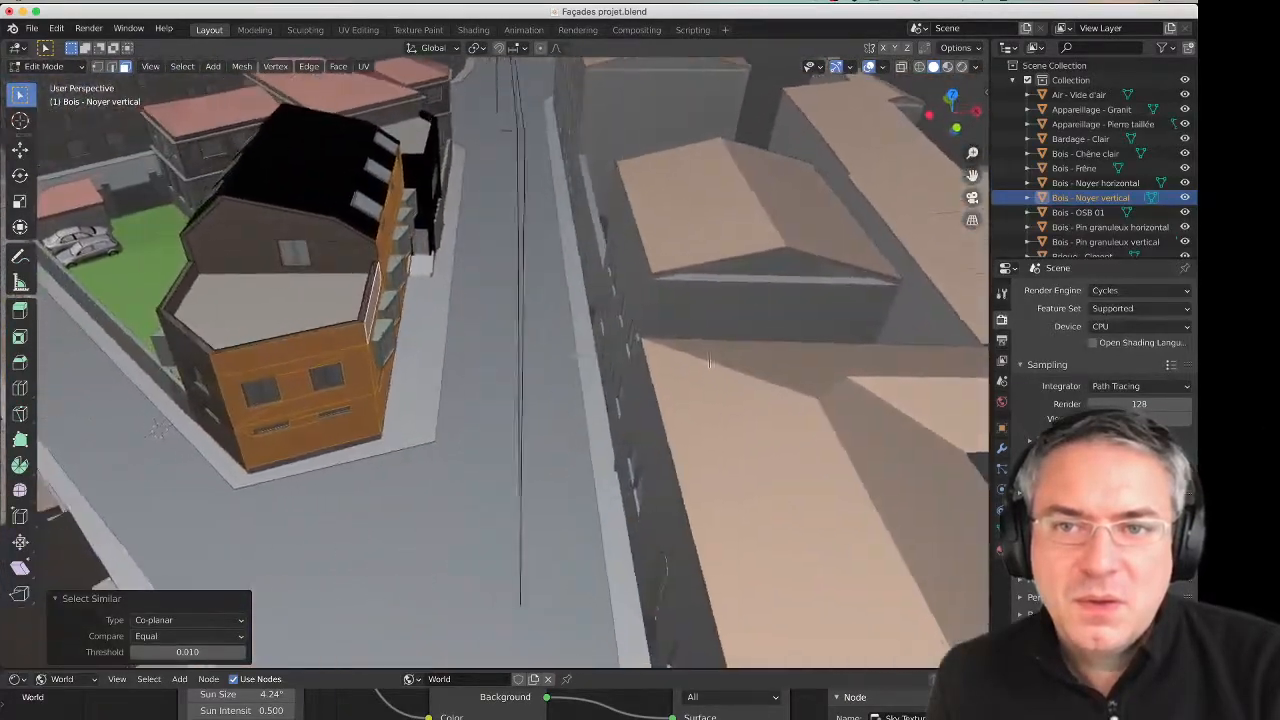
scroll(709, 364, left, 10)
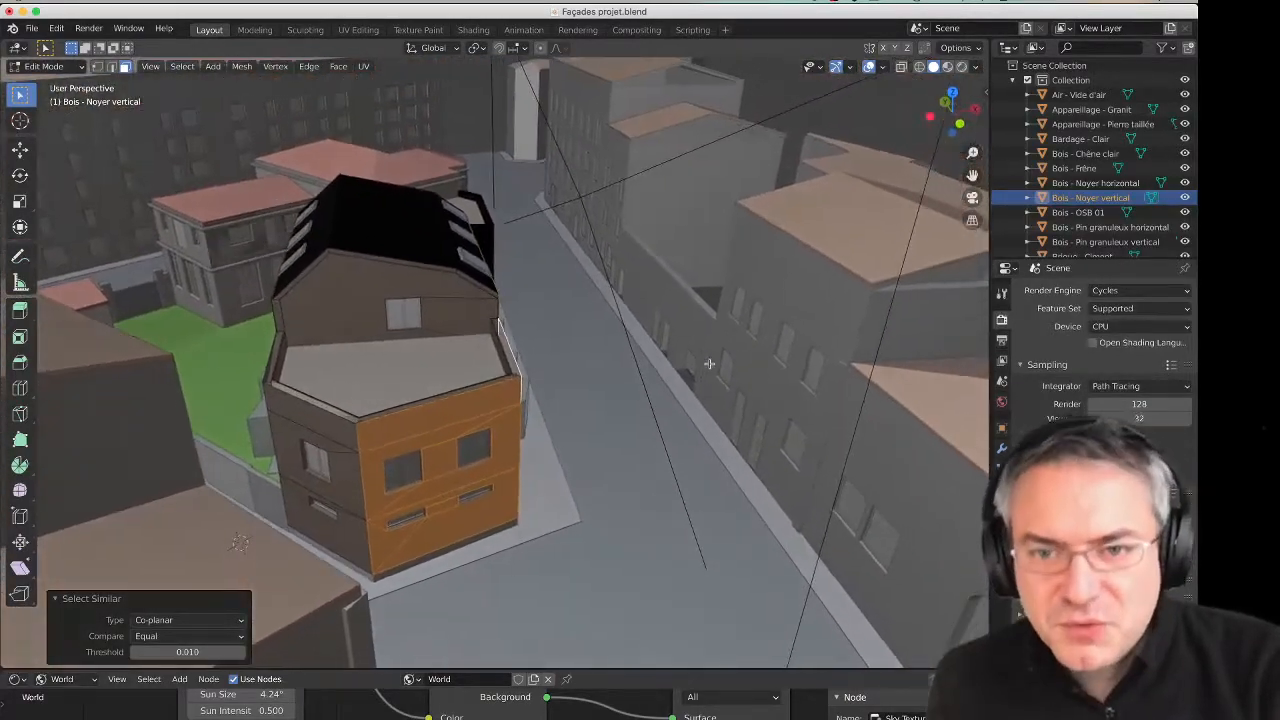
scroll(709, 364, left, 10)
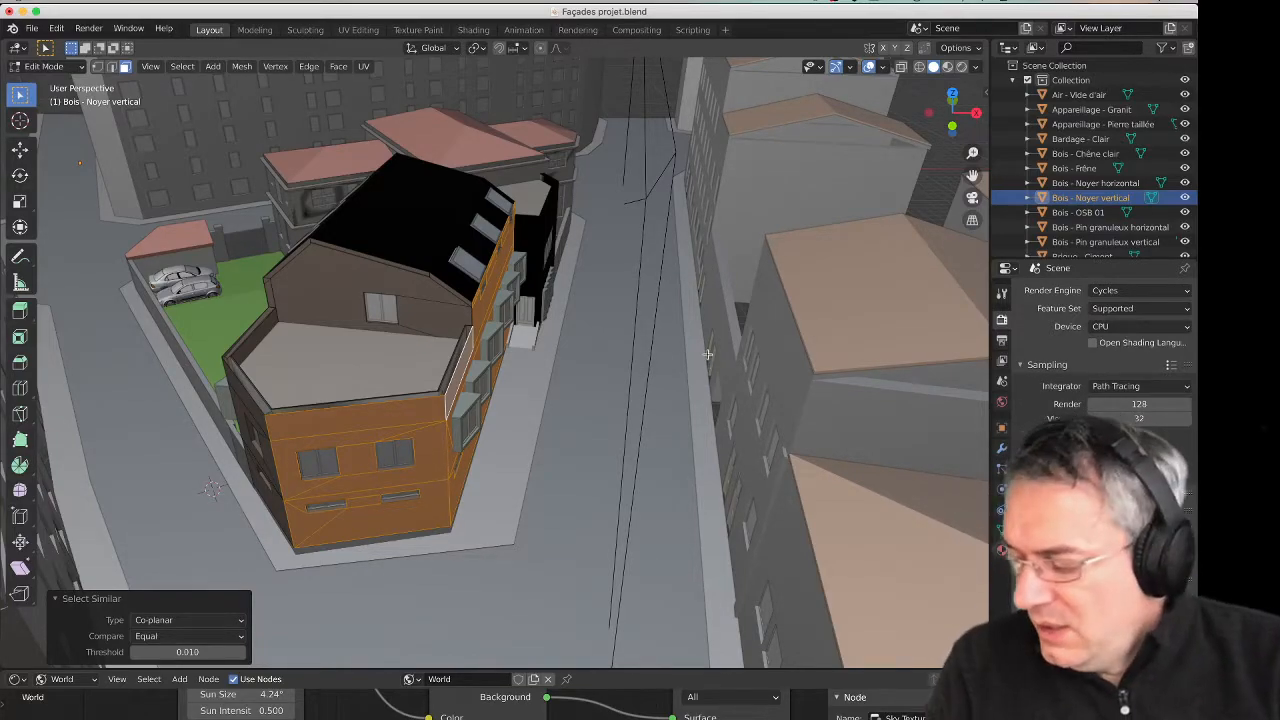
scroll(708, 354, right, 5)
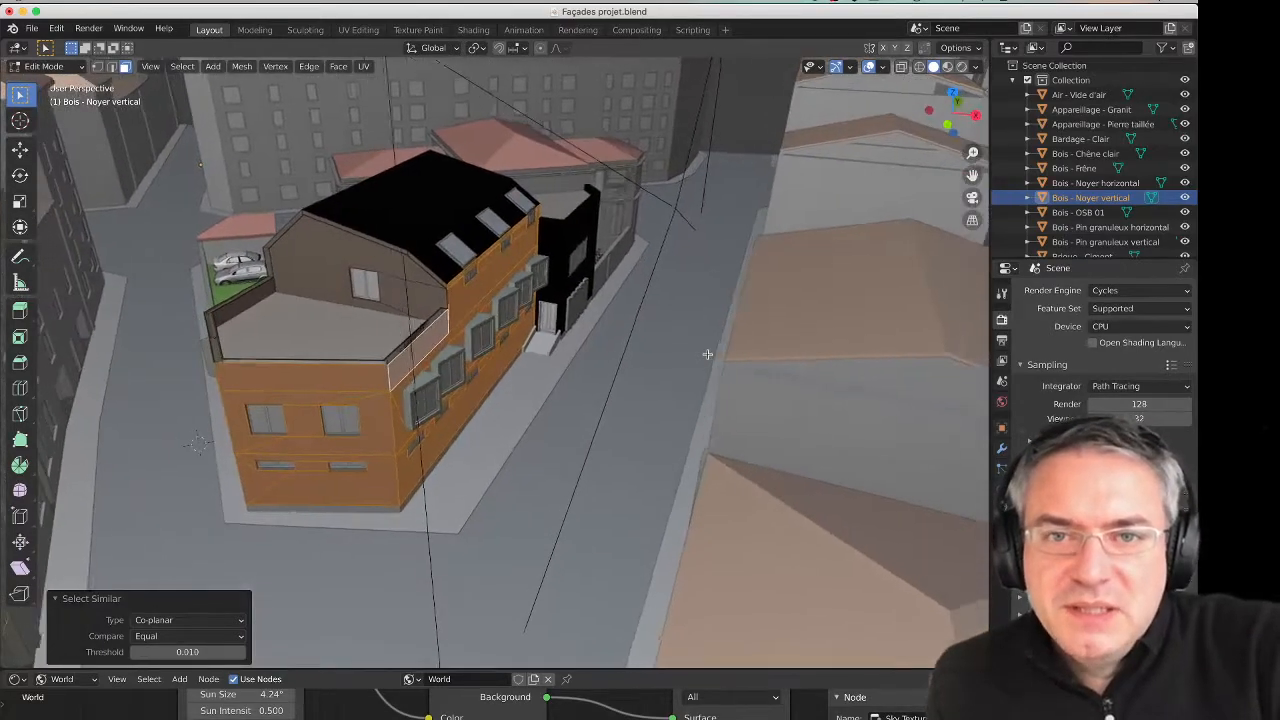
scroll(708, 354, down, 5)
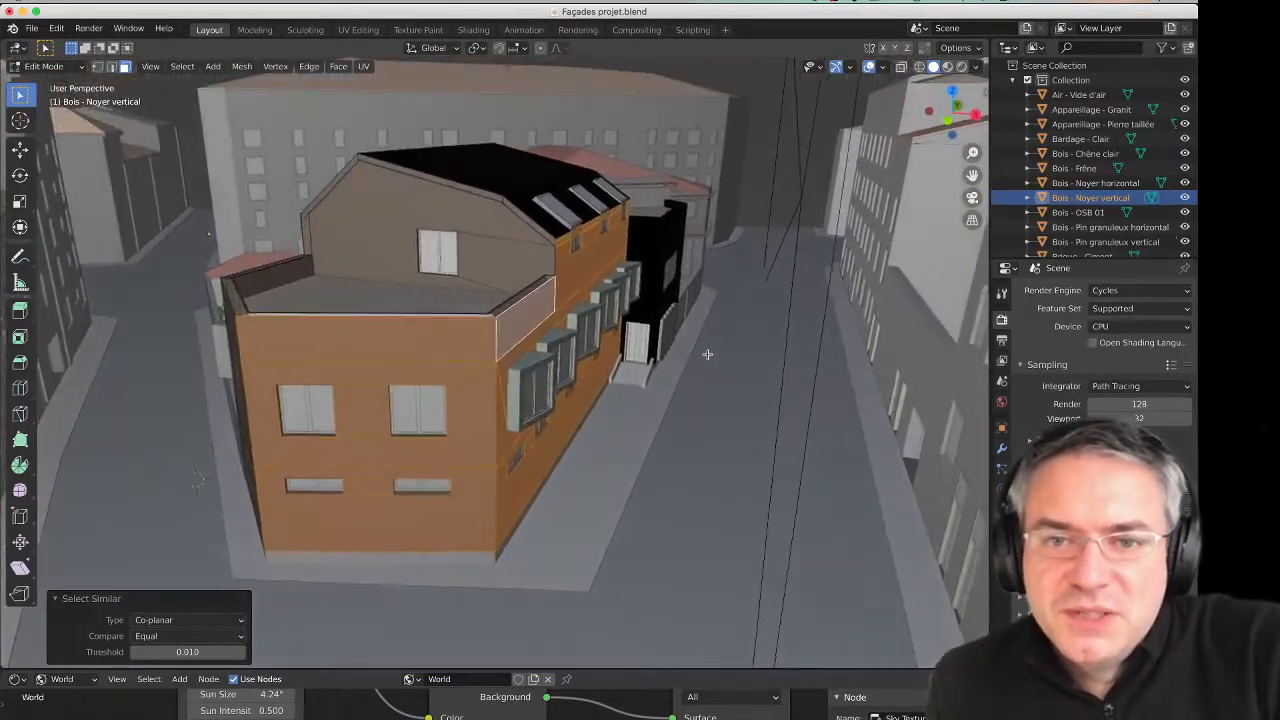
scroll(708, 354, down, 10)
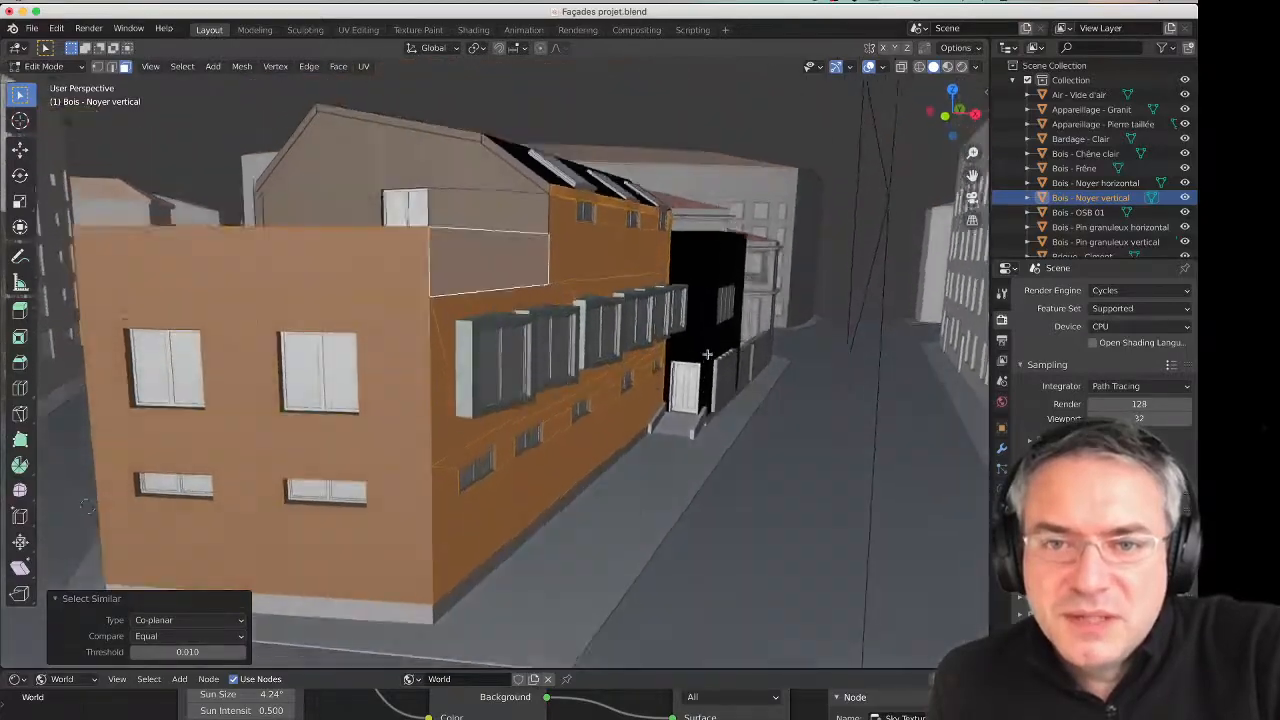
scroll(708, 354, left, 5)
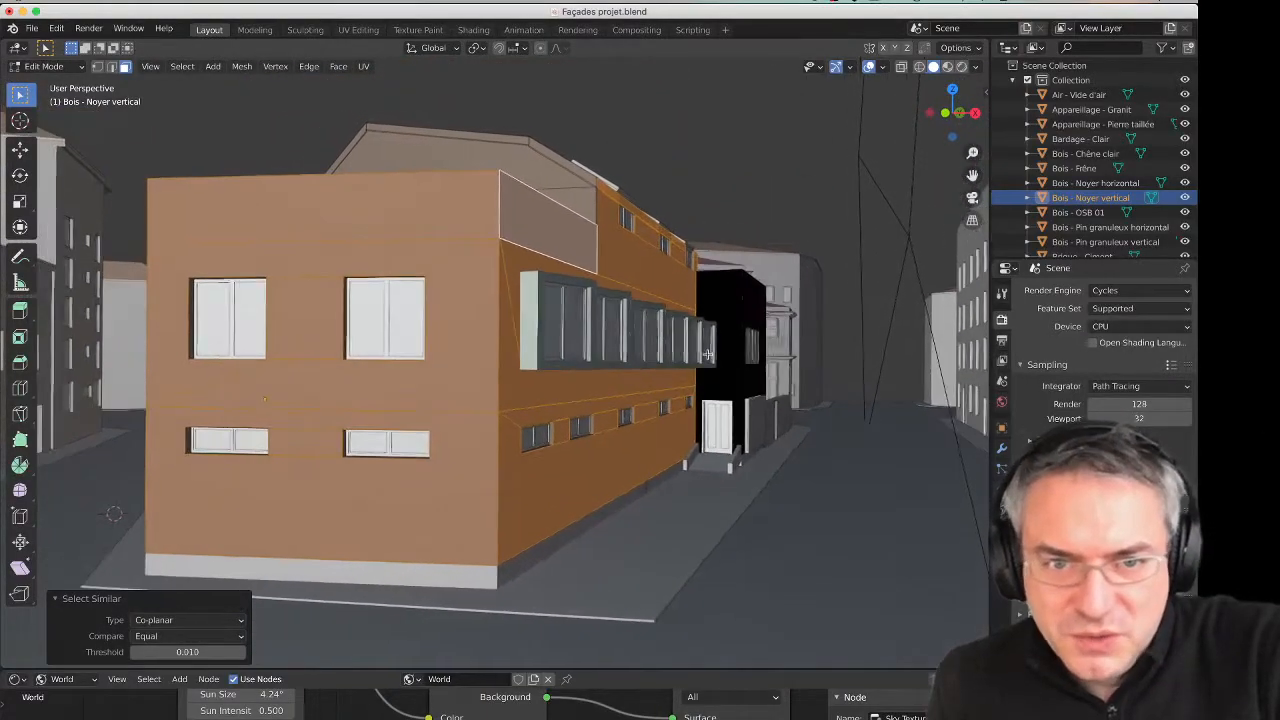
scroll(708, 354, left, 10)
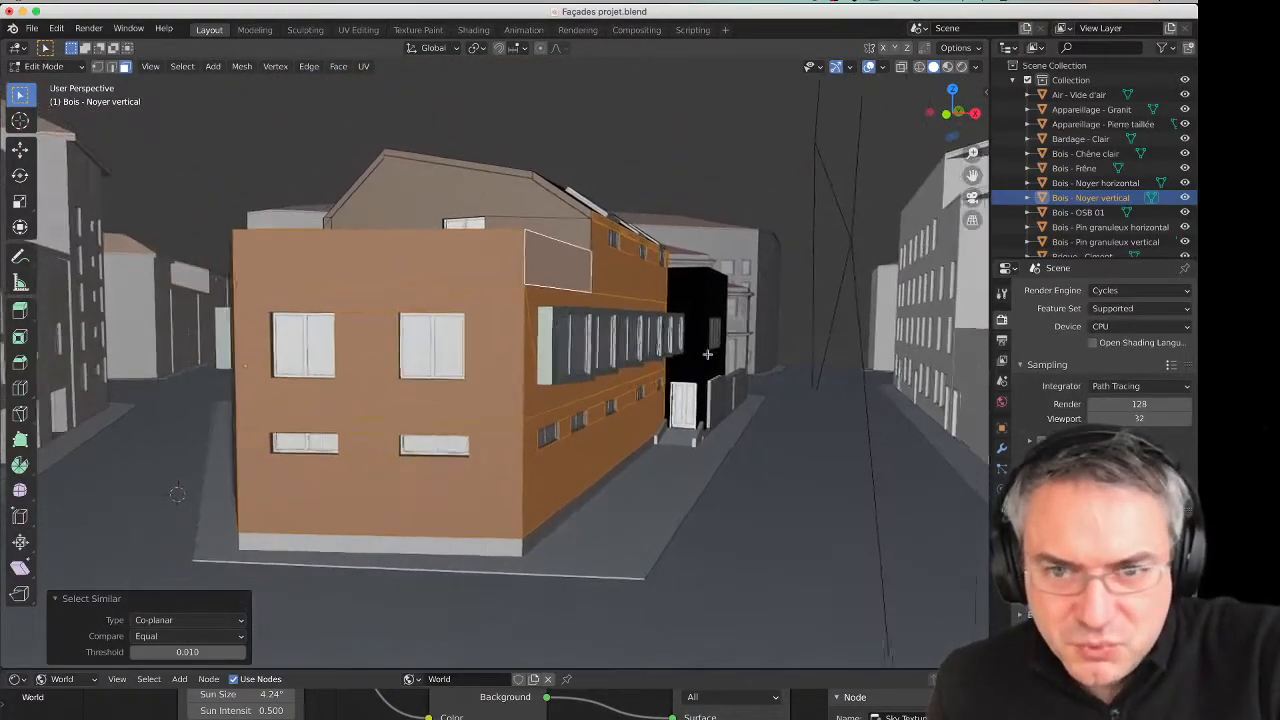
scroll(708, 354, left, 5)
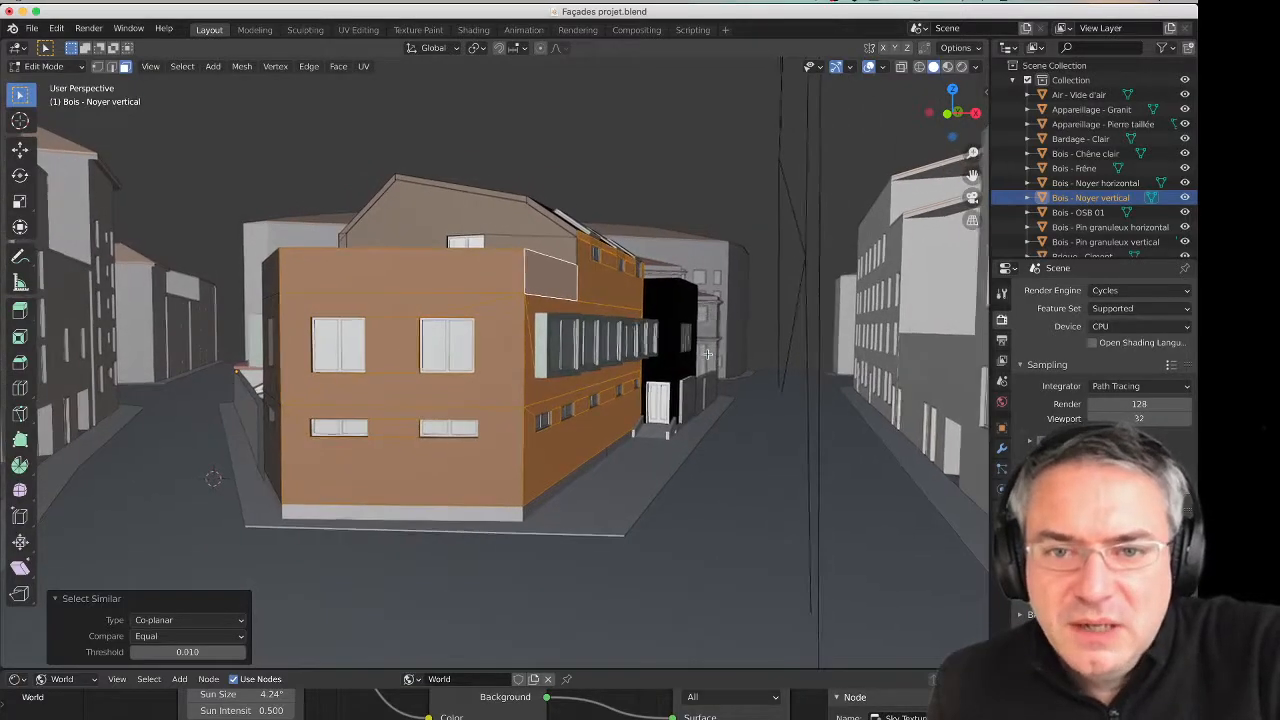
scroll(708, 354, left, 5)
scroll(708, 354, left, 3)
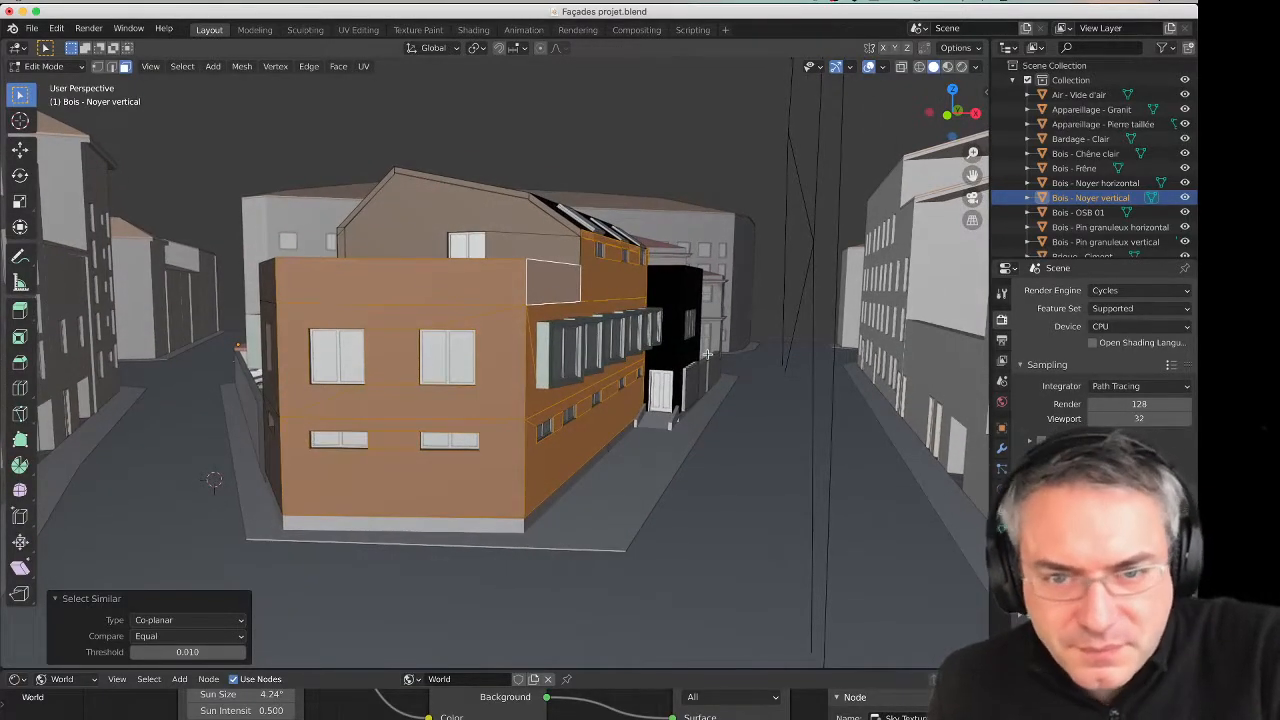
scroll(708, 354, left, 10)
scroll(708, 354, right, 10)
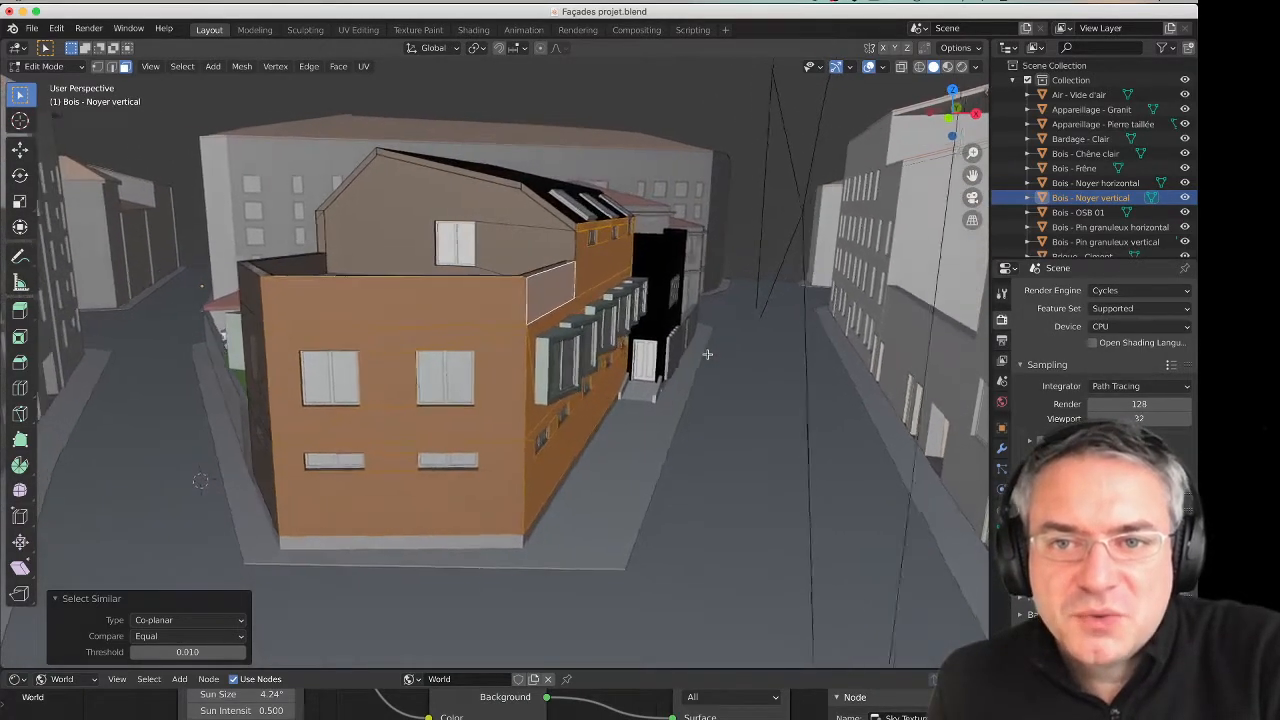
scroll(708, 354, right, 6)
scroll(708, 354, up, 5)
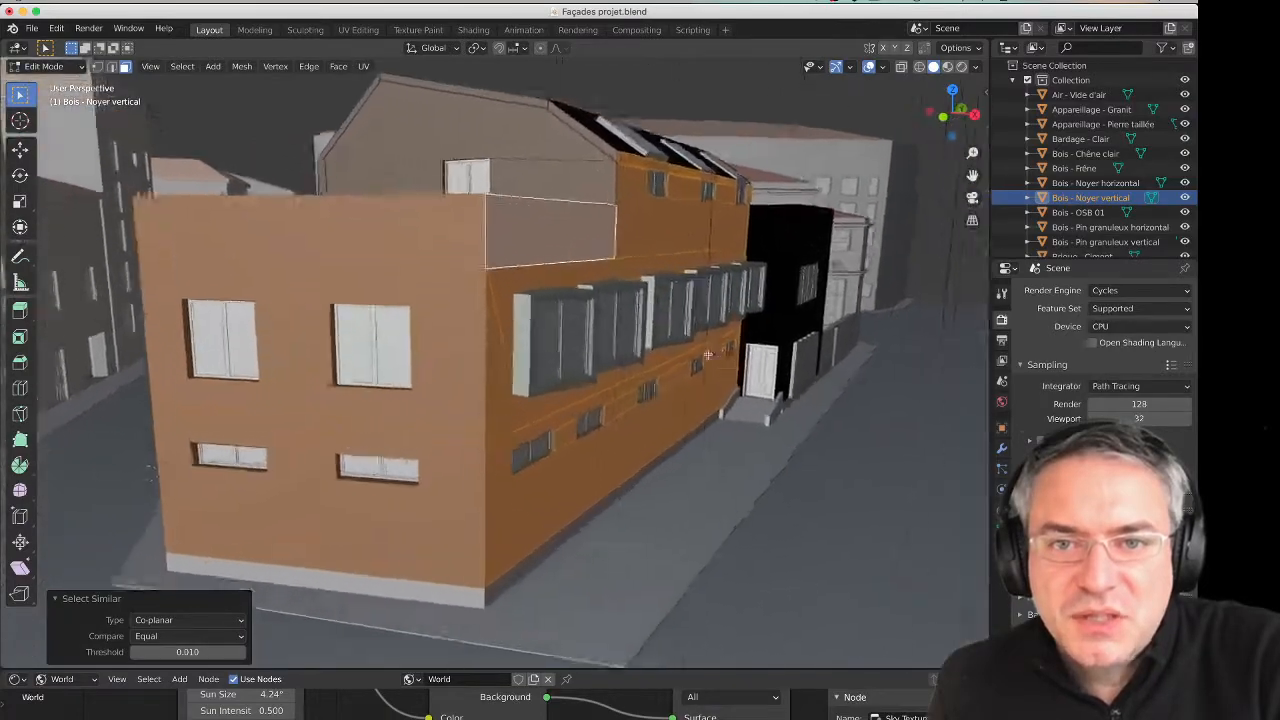
scroll(708, 354, up, 4)
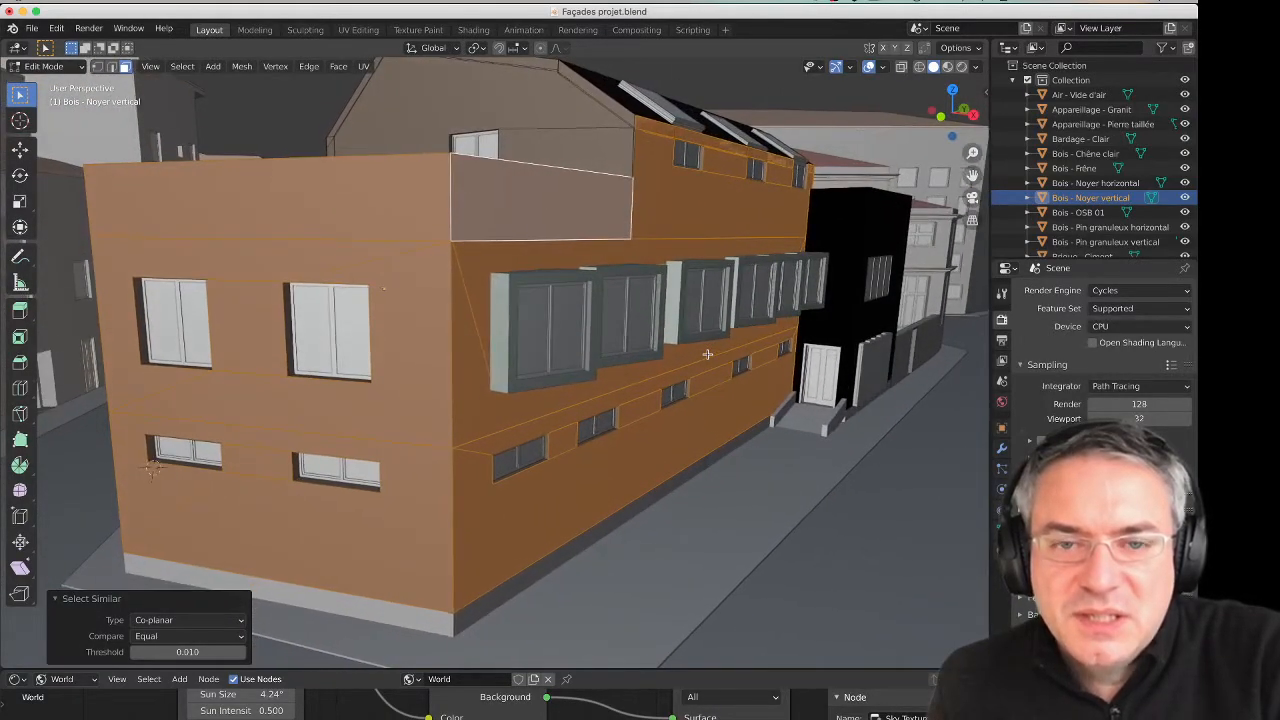
scroll(707, 354, left, 10)
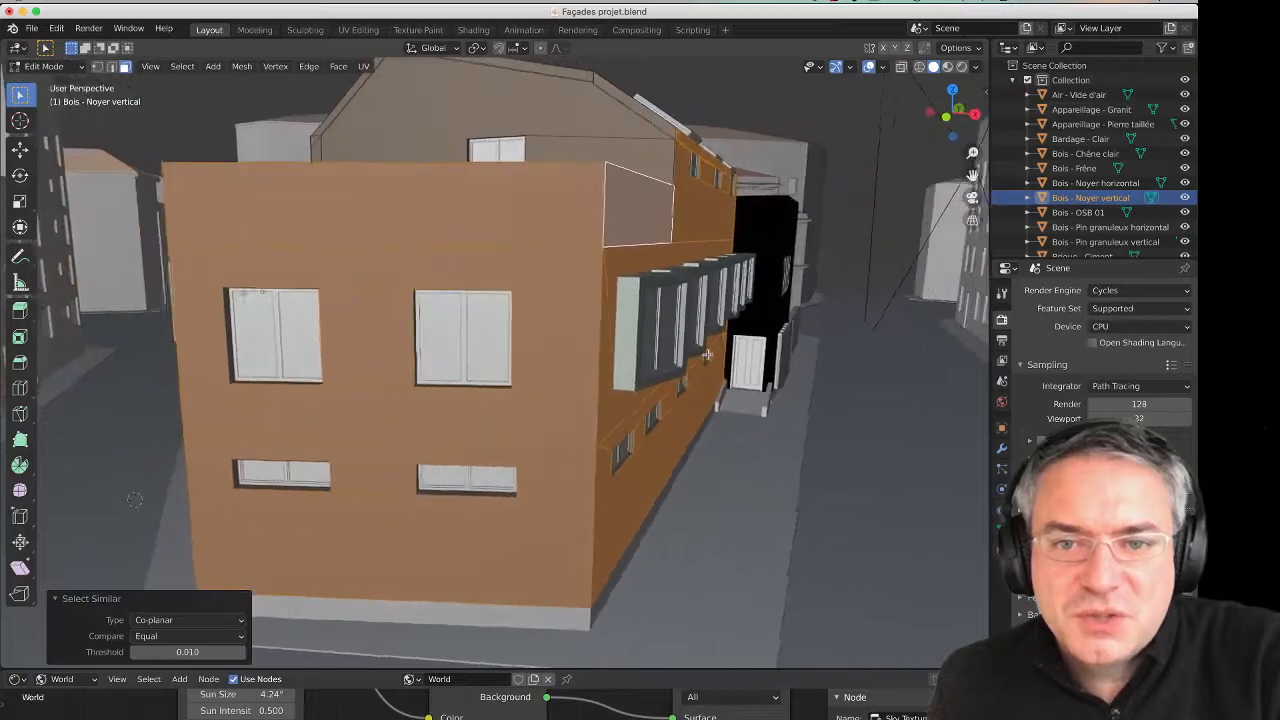
scroll(707, 354, down, 5)
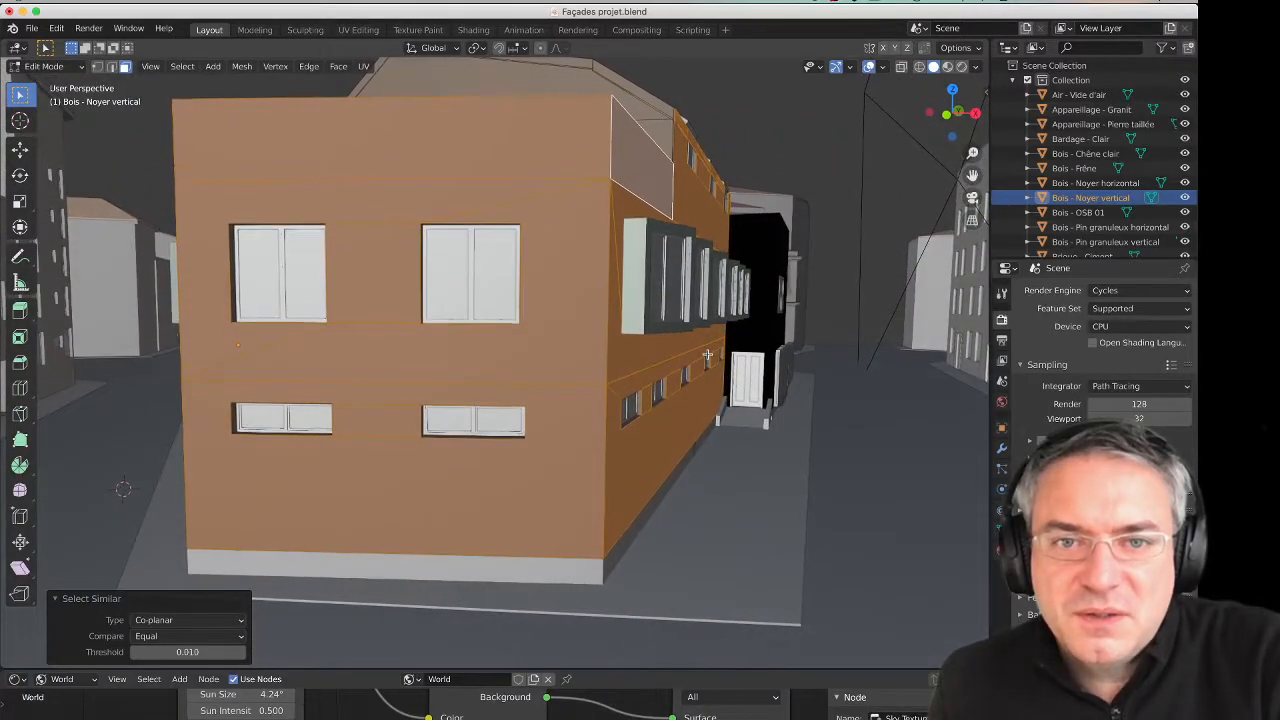
scroll(707, 354, down, 1)
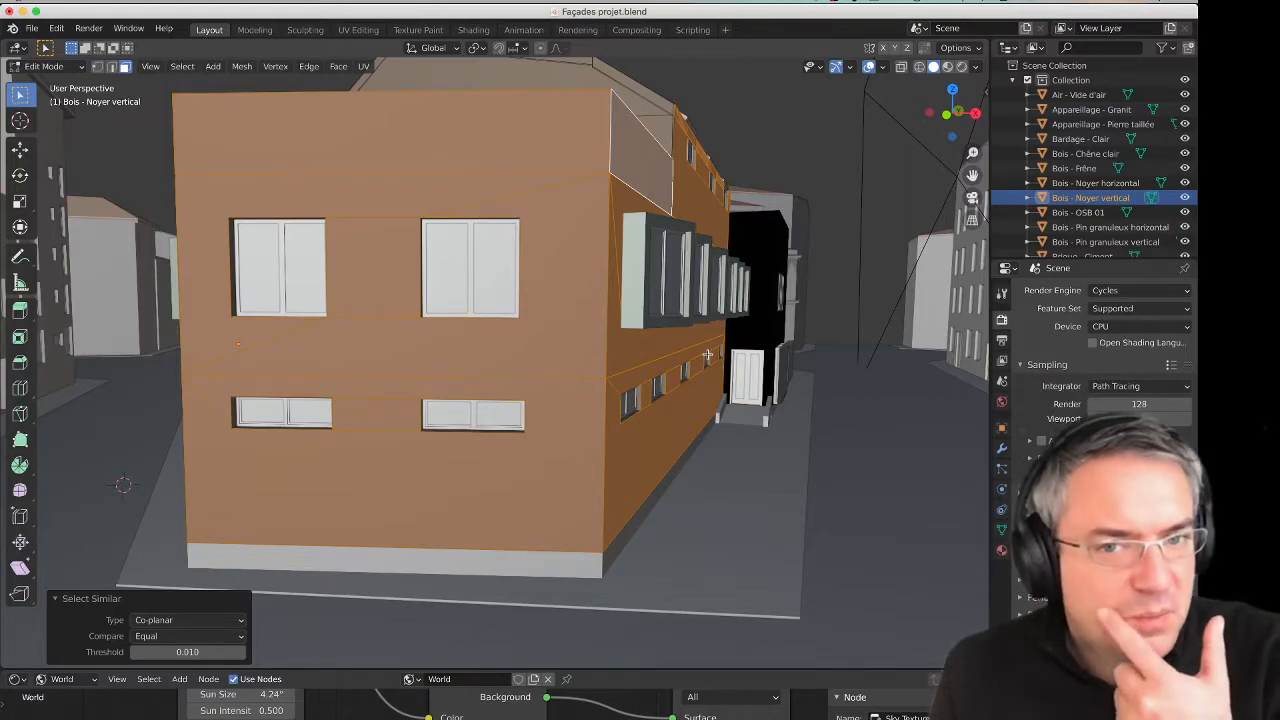
scroll(707, 354, up, 1)
scroll(707, 354, up, 5)
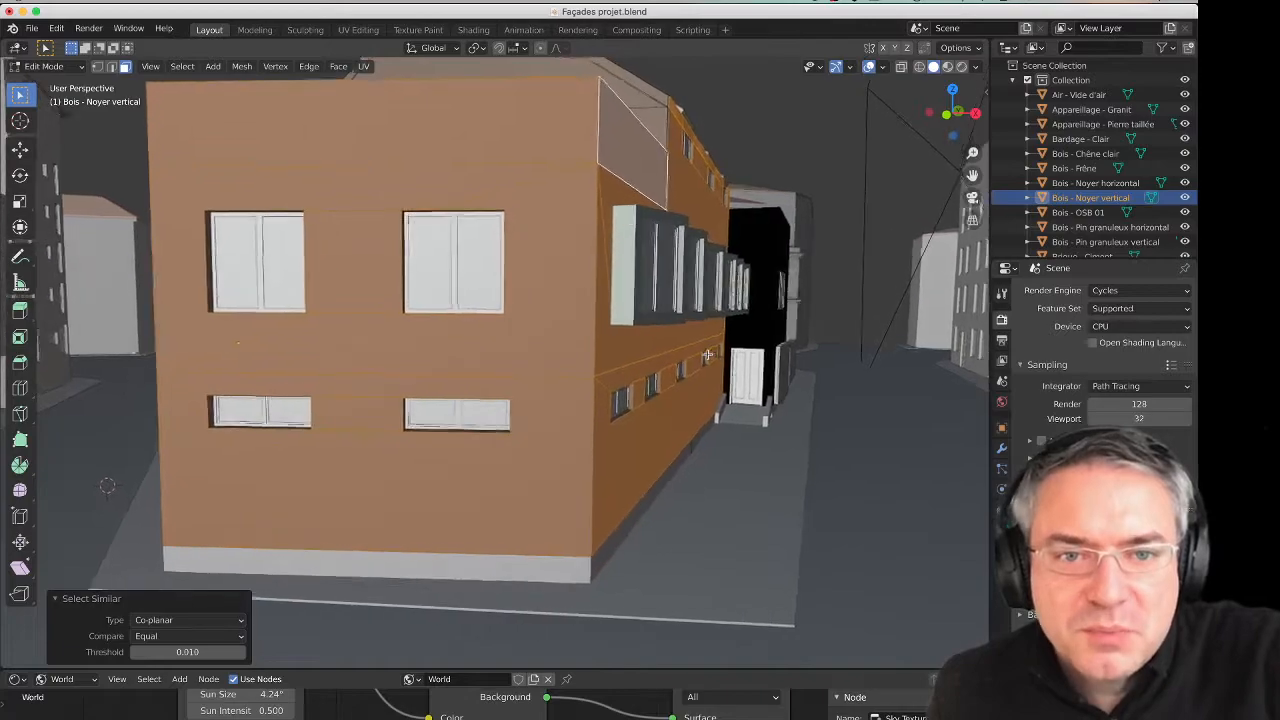
scroll(707, 354, right, 3)
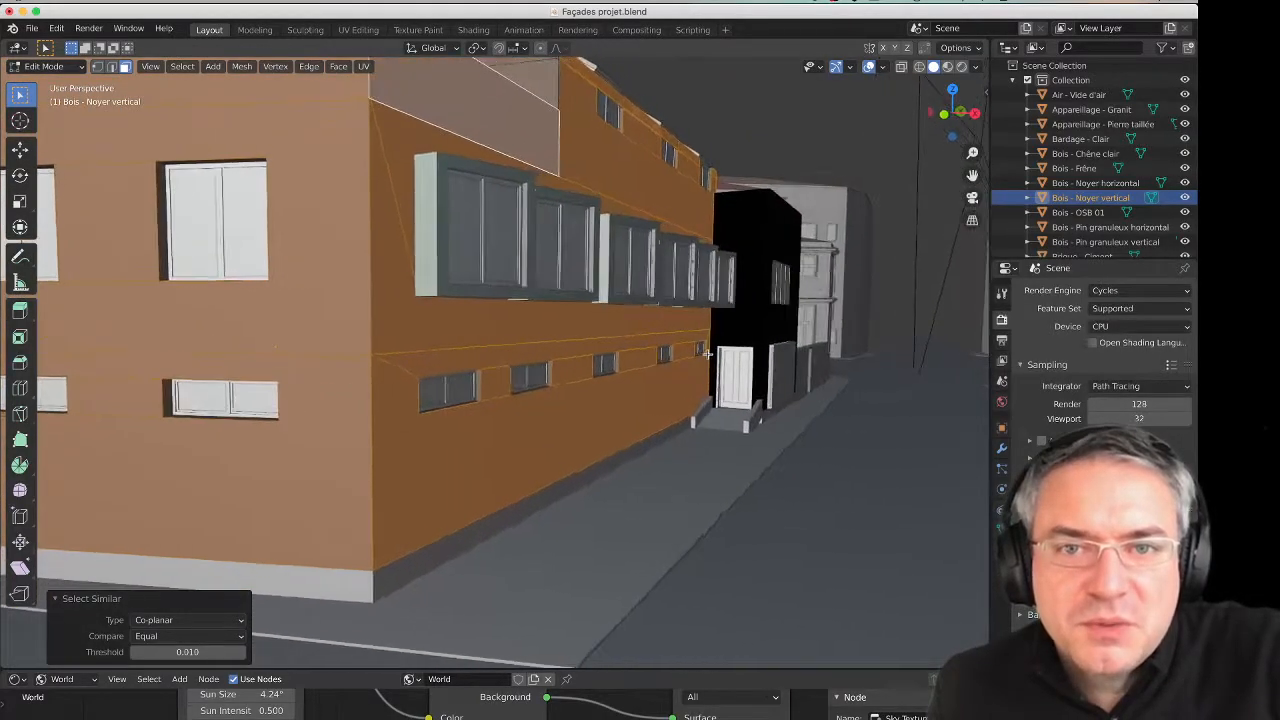
scroll(707, 354, up, 4)
scroll(707, 354, left, 5)
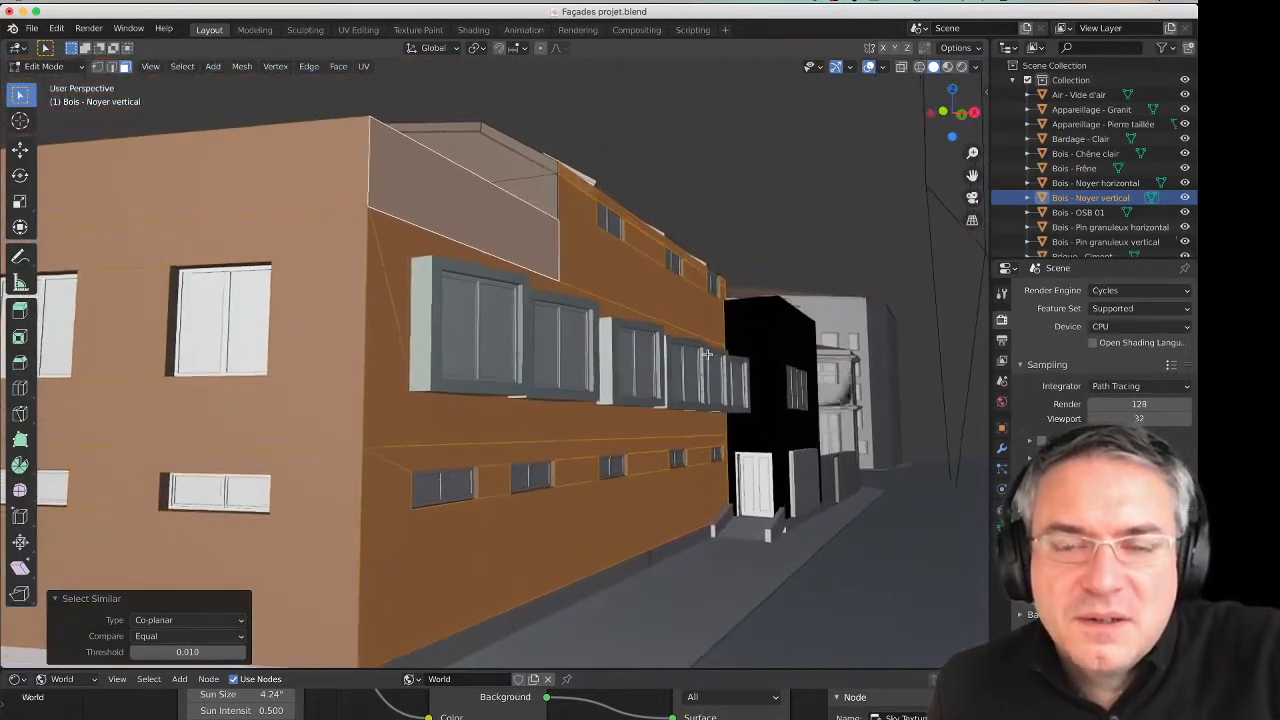
scroll(707, 354, left, 4)
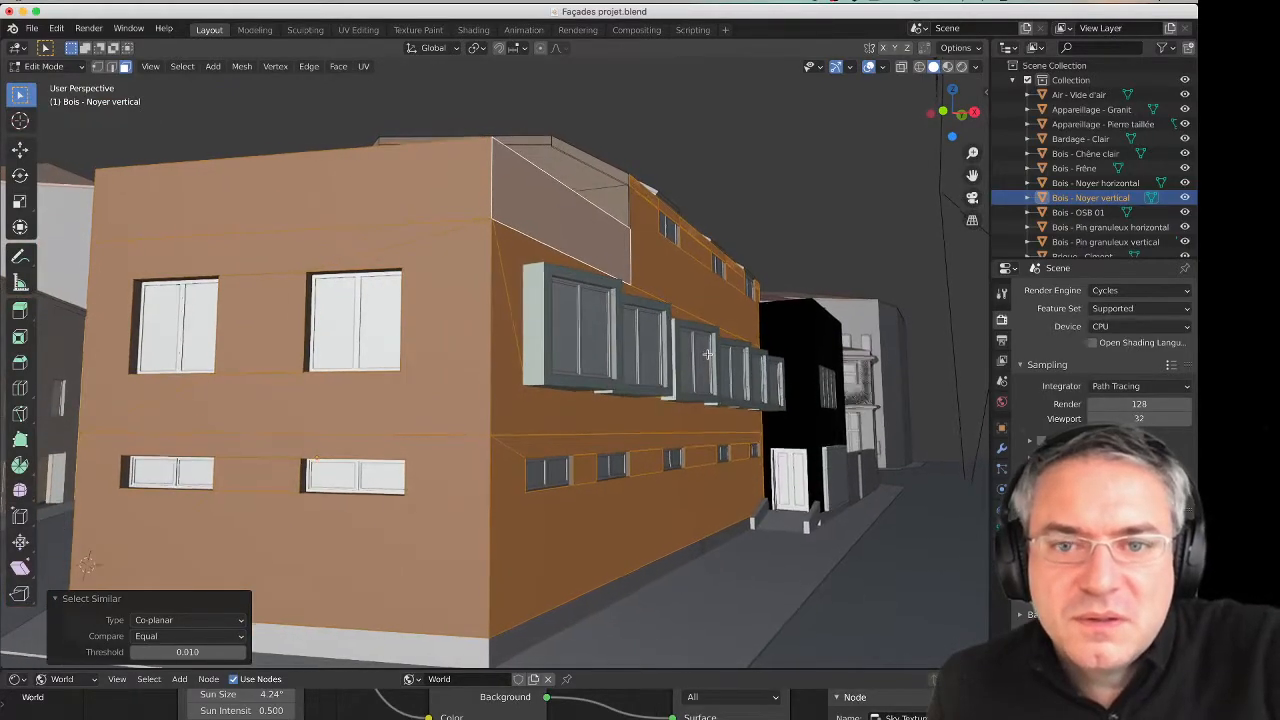
scroll(707, 354, left, 1)
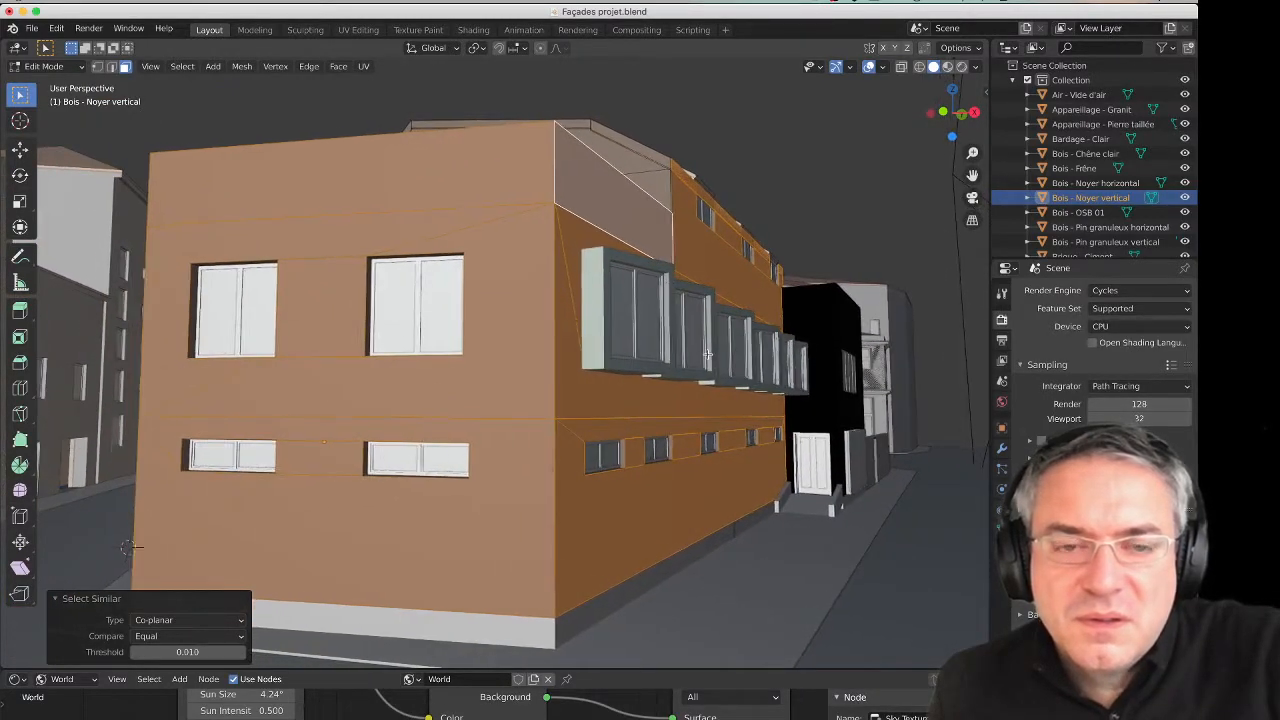